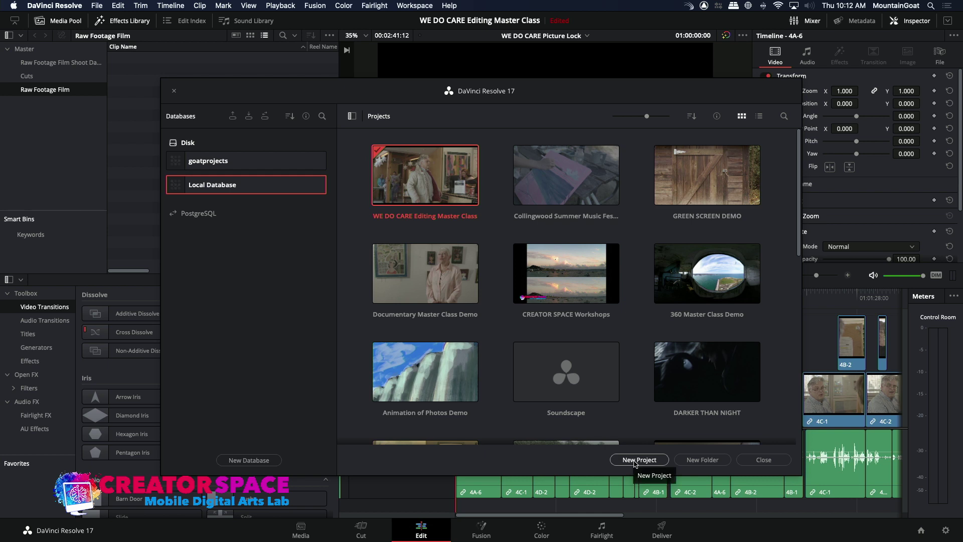
- Create a new project named "Advanced Narrative Film Editting" in the Local Database
{"action": "left_click", "coordinate": [634, 460]}
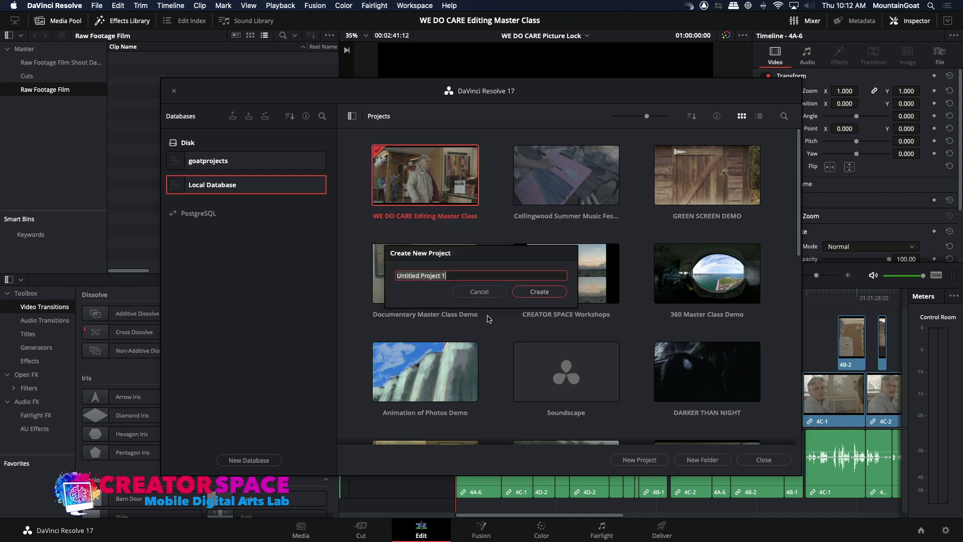
{"action": "key", "text": "BackSpace"}
{"action": "type", "text": "Advanced Narrative Film Editting"}
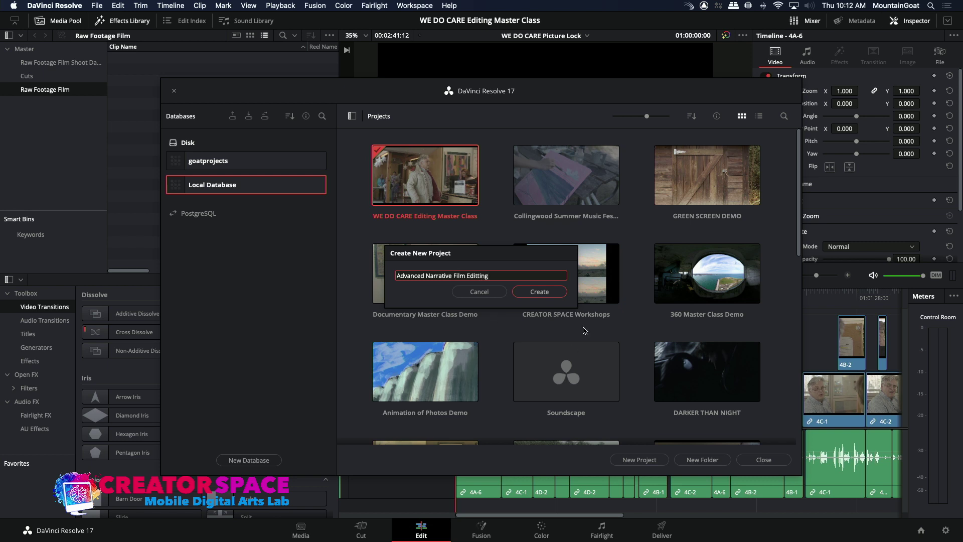
{"action": "left_click", "coordinate": [553, 291]}
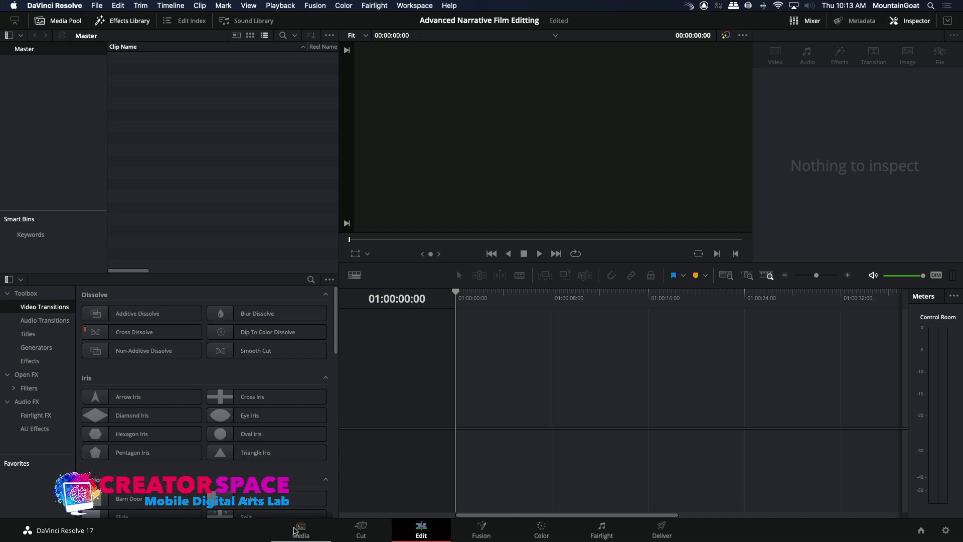
- On the Media page, add a bin named "Day 1 RAW" under Master
{"action": "left_click", "coordinate": [296, 530]}
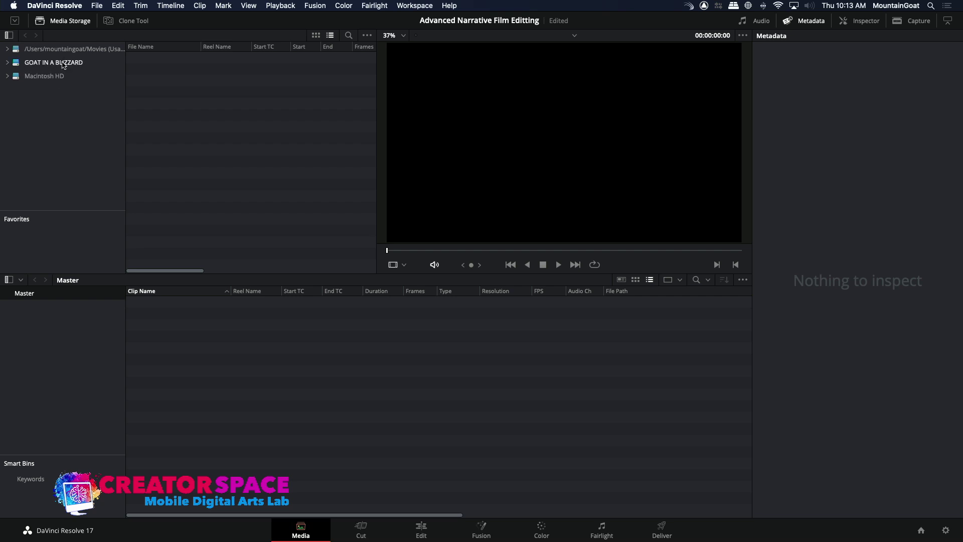
{"action": "right_click", "coordinate": [20, 332]}
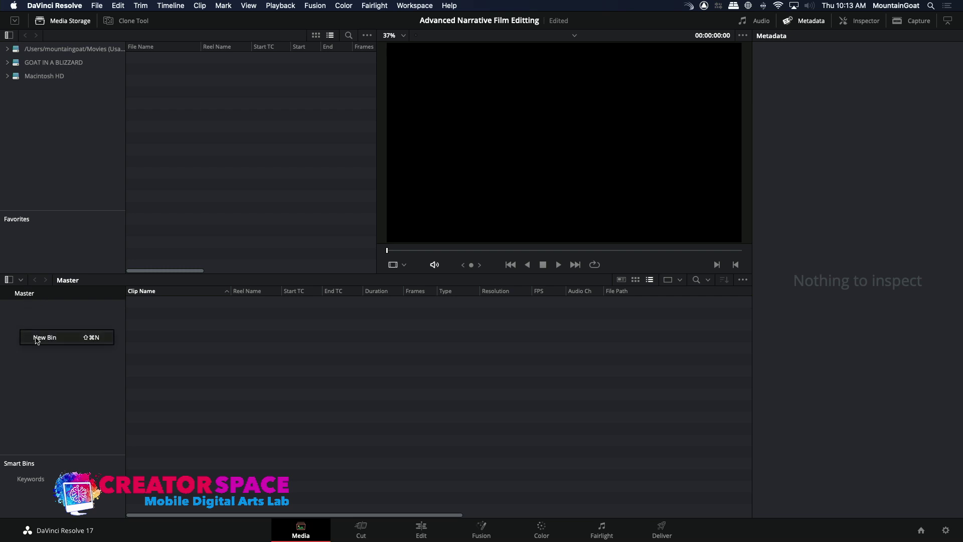
{"action": "left_click", "coordinate": [37, 338]}
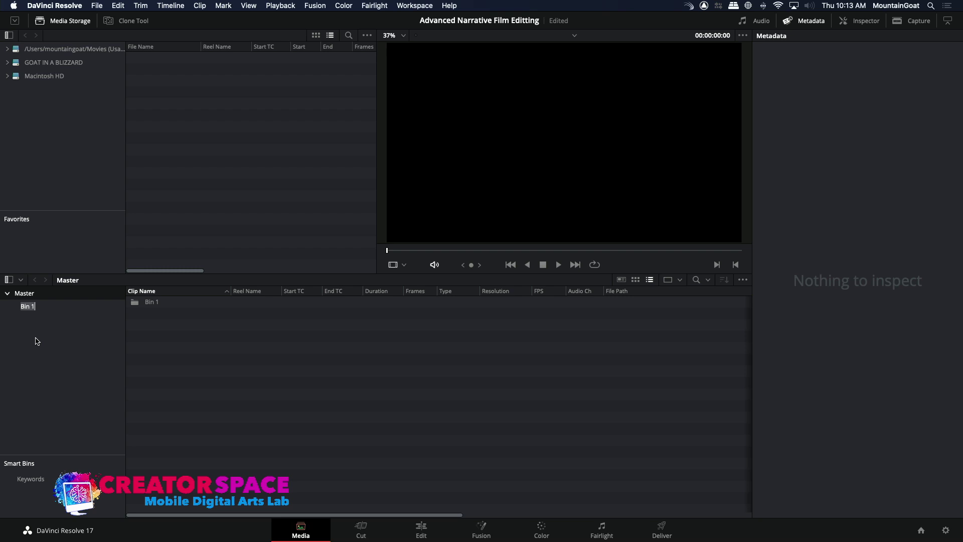
{"action": "key", "text": "BackSpace"}
{"action": "type", "text": "Day 1 RAW"}
{"action": "key", "text": "Return"}
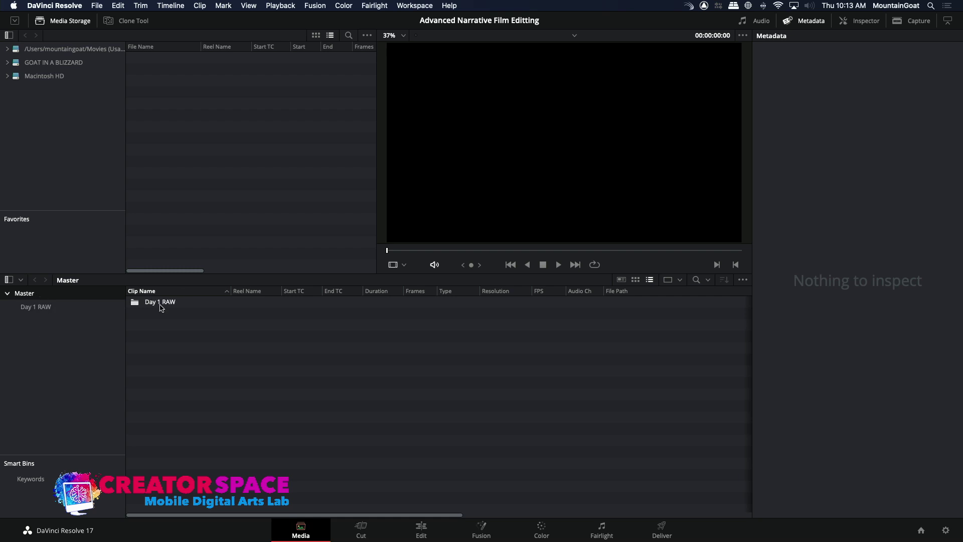
- Start a media import into the Day 1 RAW bin and open TBMCS Master Class > Narrative Editing April 2021 > WE DO CARE Scene Footage on GOAT IN A BLIZZARD
{"action": "double_click", "coordinate": [137, 304]}
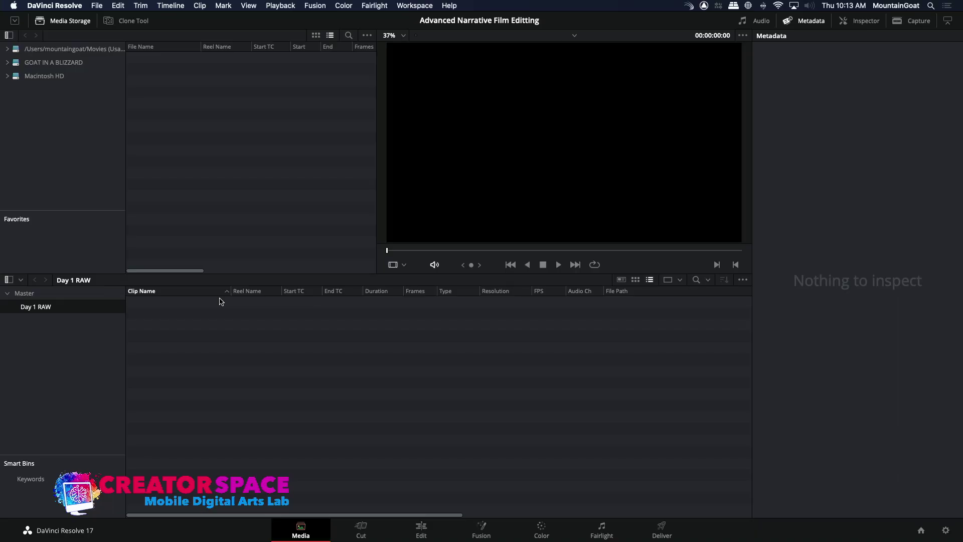
{"action": "right_click", "coordinate": [179, 324]}
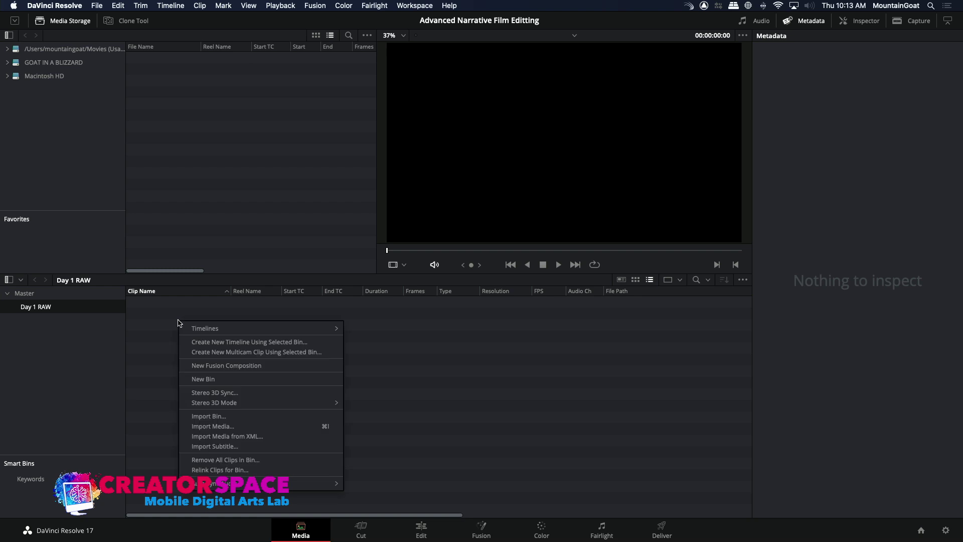
{"action": "left_click", "coordinate": [201, 426]}
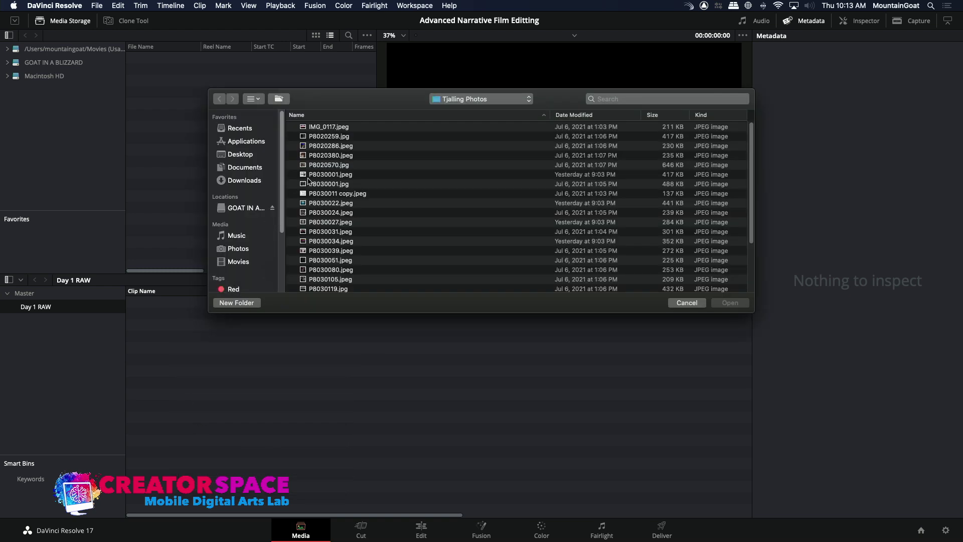
{"action": "left_click", "coordinate": [234, 207]}
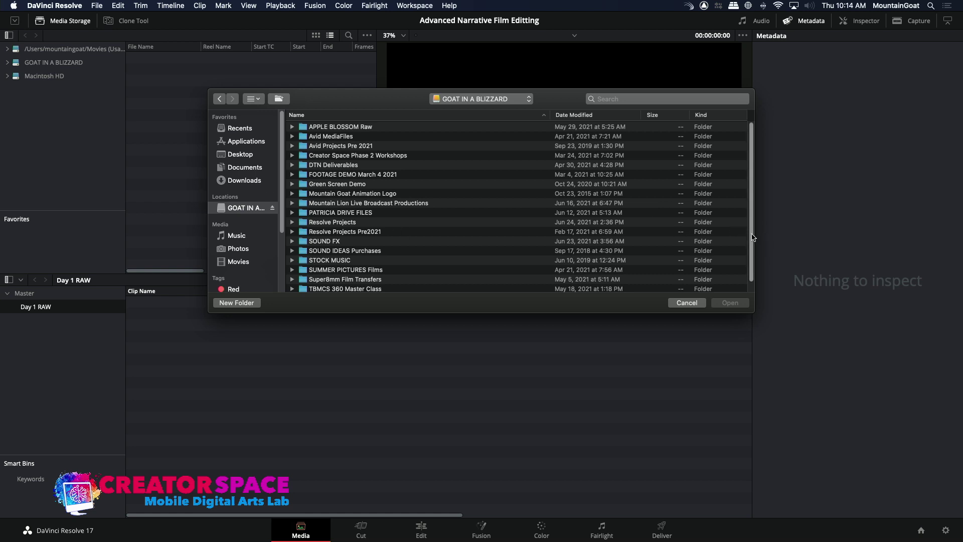
{"action": "scroll", "coordinate": [507, 286], "scroll_direction": "down", "scroll_amount": 1}
{"action": "double_click", "coordinate": [320, 287]}
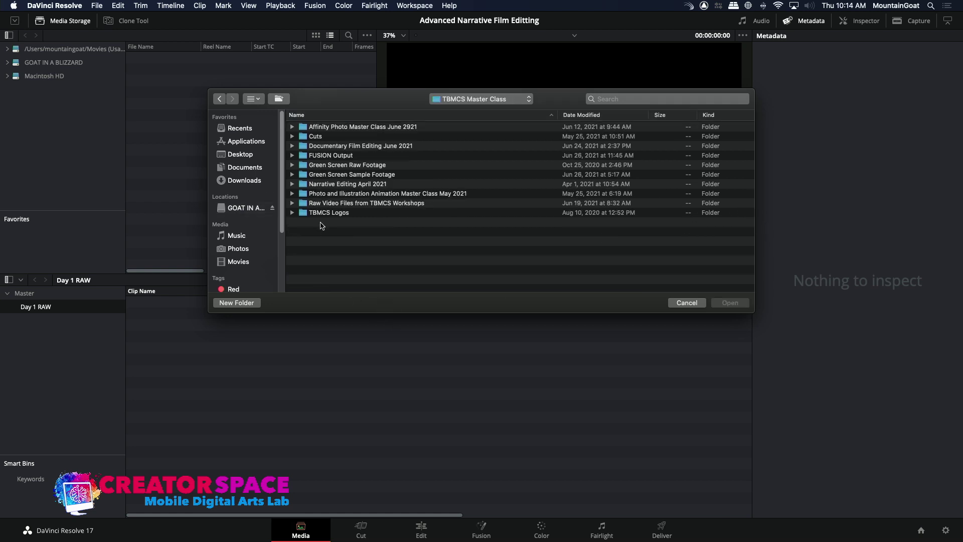
{"action": "double_click", "coordinate": [321, 185]}
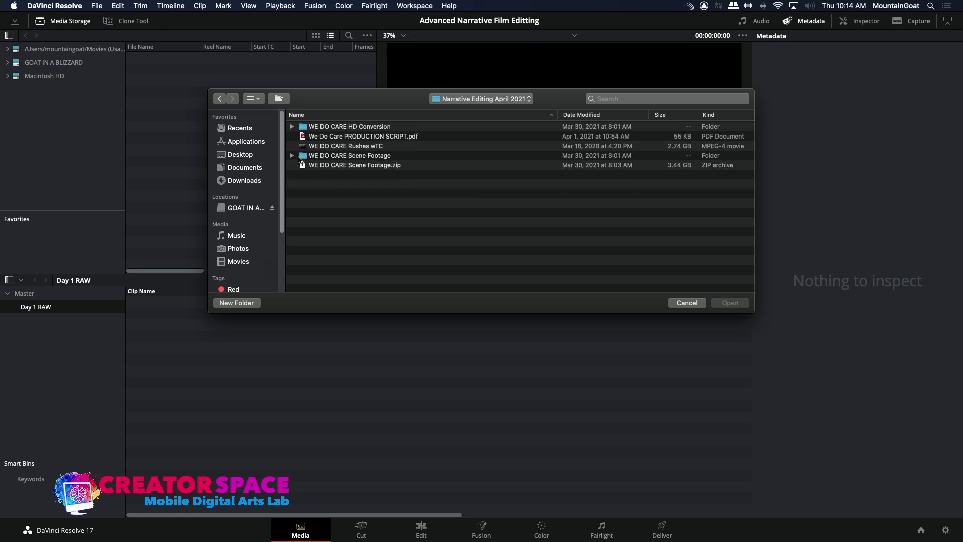
{"action": "left_click", "coordinate": [305, 157]}
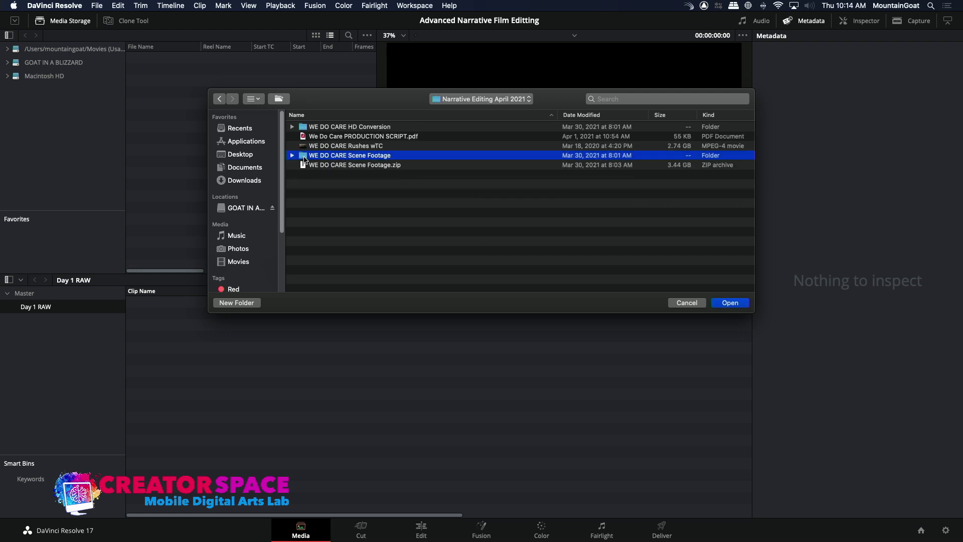
{"action": "double_click", "coordinate": [304, 159]}
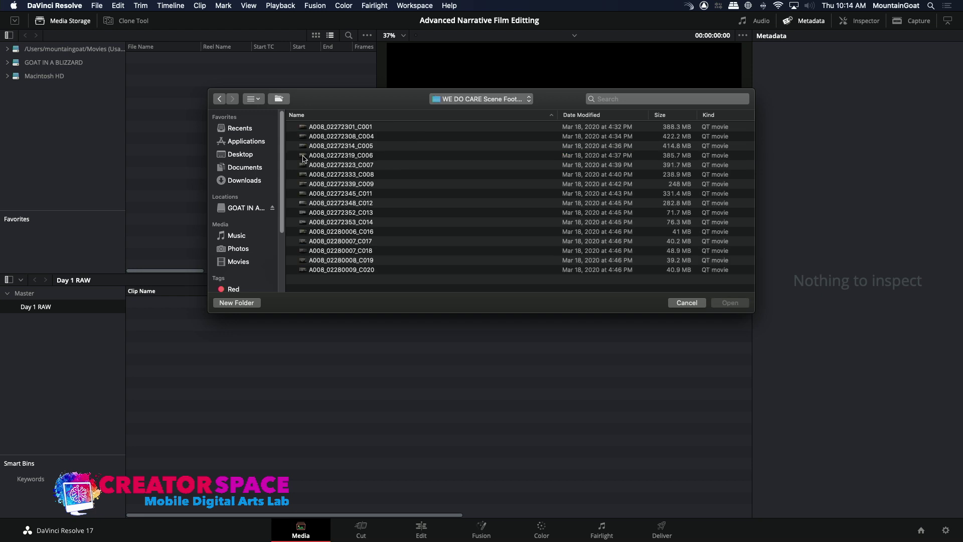
- Import all clips from A008_02272301_C001 to A008_02280009_C020 and change the project frame rate to match them
{"action": "left_click", "coordinate": [305, 129]}
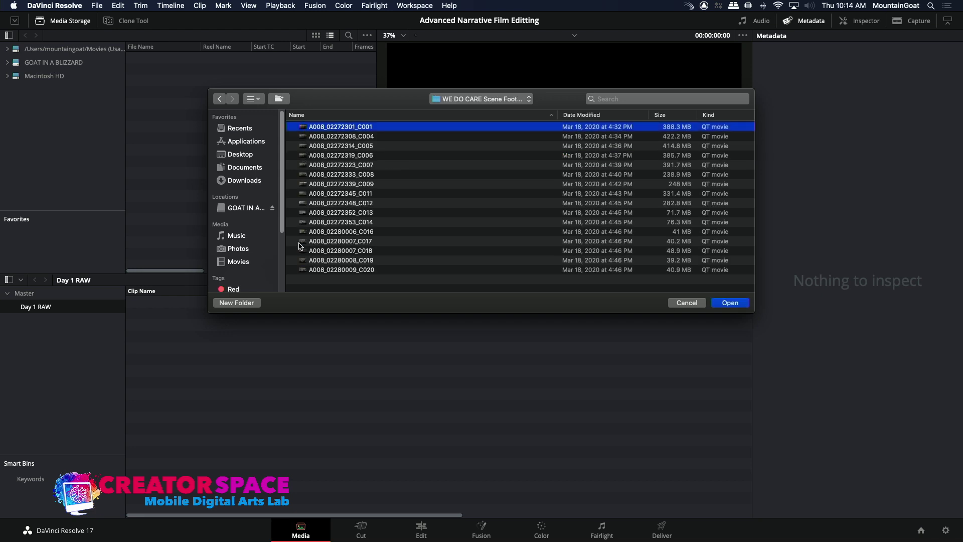
{"action": "left_click", "coordinate": [305, 270], "text": "shift"}
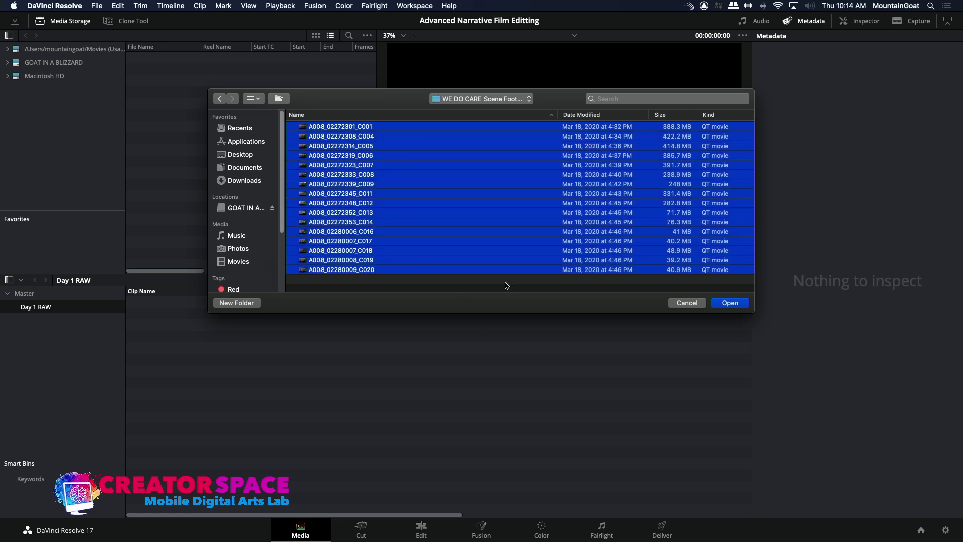
{"action": "left_click", "coordinate": [727, 304]}
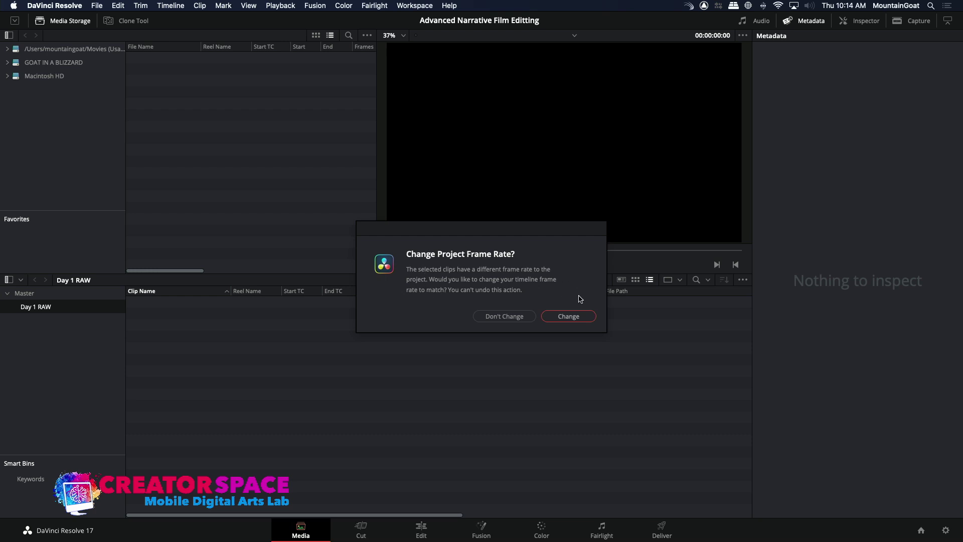
{"action": "left_click", "coordinate": [574, 320]}
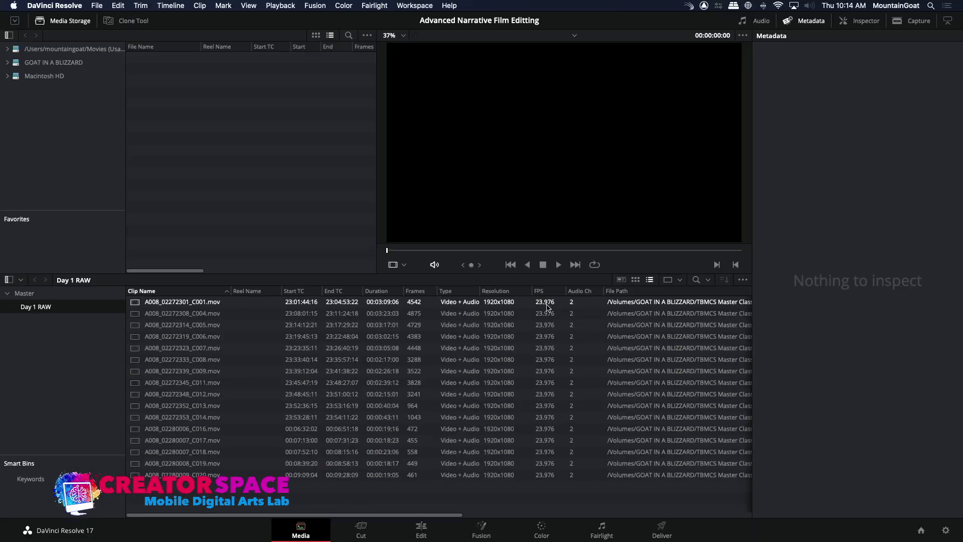
- Find the slate in clip A008_02272301_C001.mov and rename the clip "4A-1"
{"action": "left_click", "coordinate": [133, 304]}
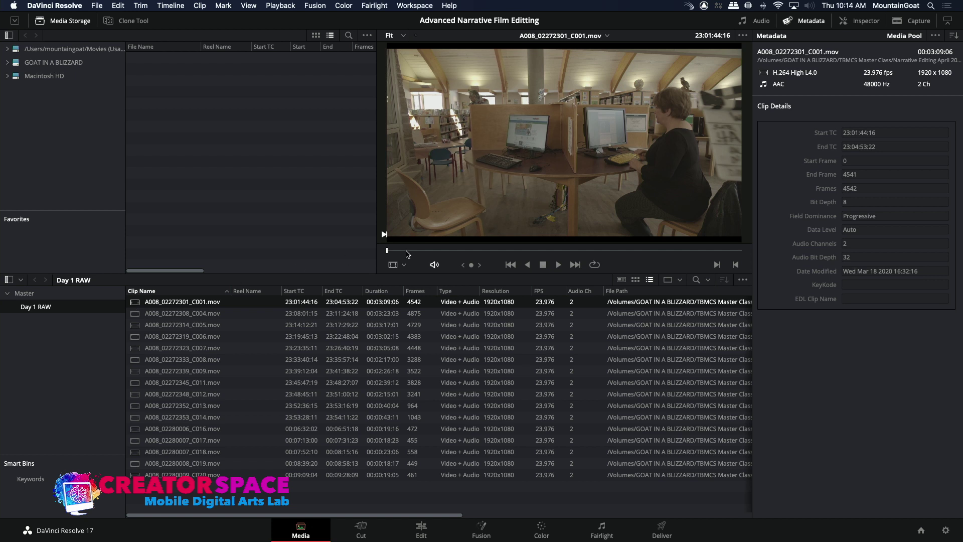
{"action": "left_click", "coordinate": [397, 250]}
{"action": "left_click_drag", "start_coordinate": [397, 250], "coordinate": [390, 250]}
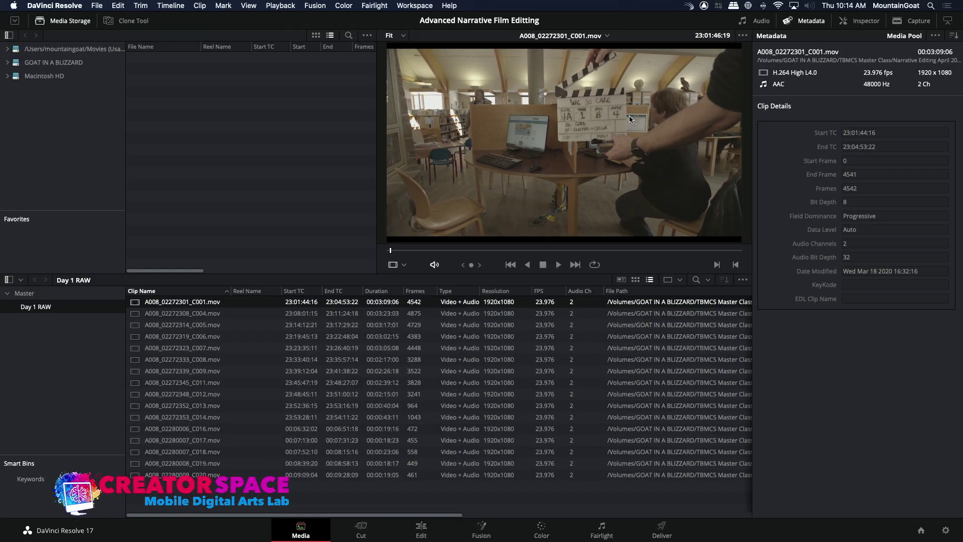
{"action": "left_click", "coordinate": [158, 303]}
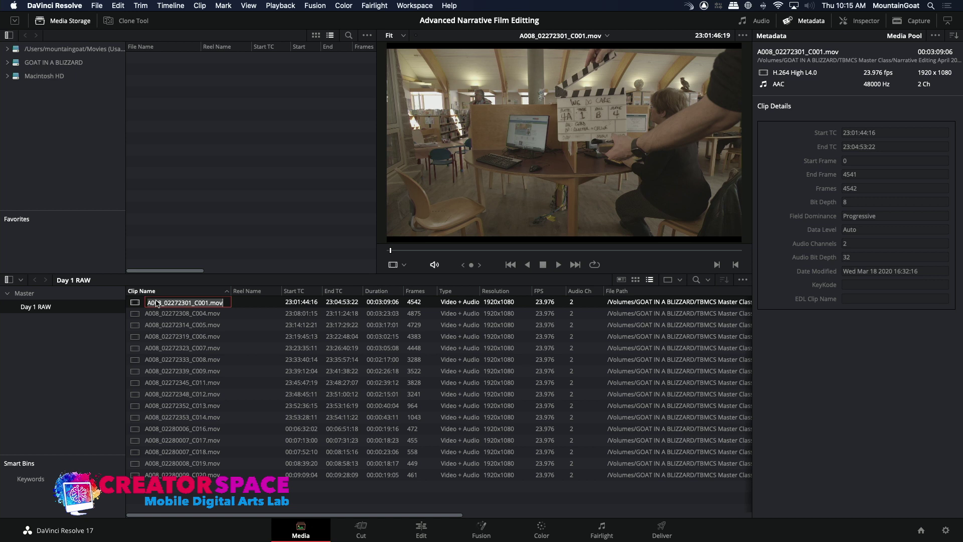
{"action": "key", "text": "BackSpace"}
{"action": "type", "text": "4A"}
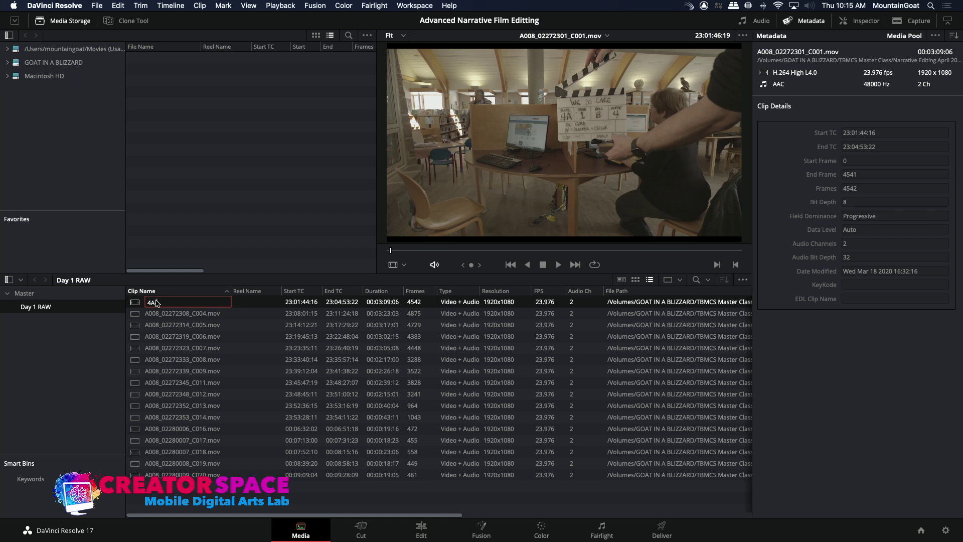
{"action": "type", "text": "-1"}
{"action": "key", "text": "Return"}
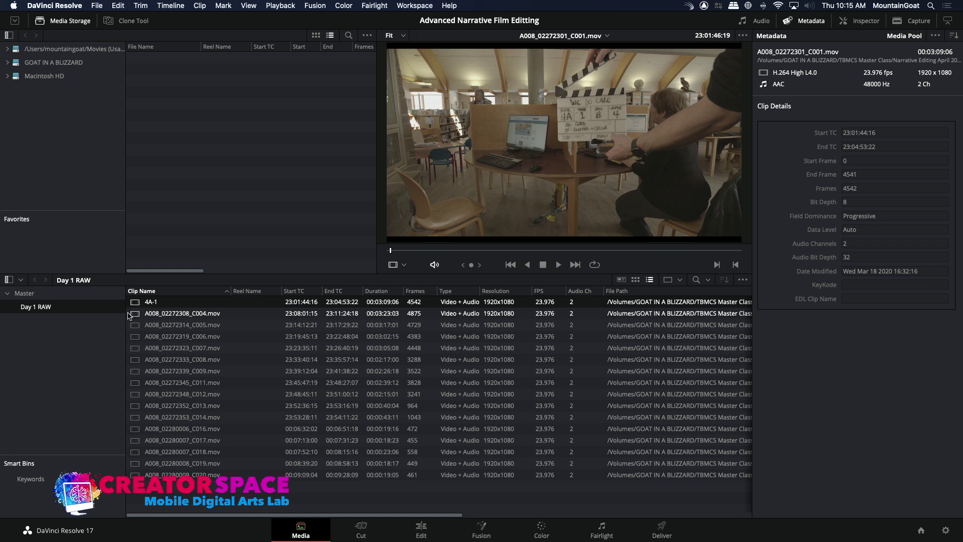
- Check the slate of clip A008_02272308_C004.mov and rename the clip "4A-3"
{"action": "left_click", "coordinate": [136, 315]}
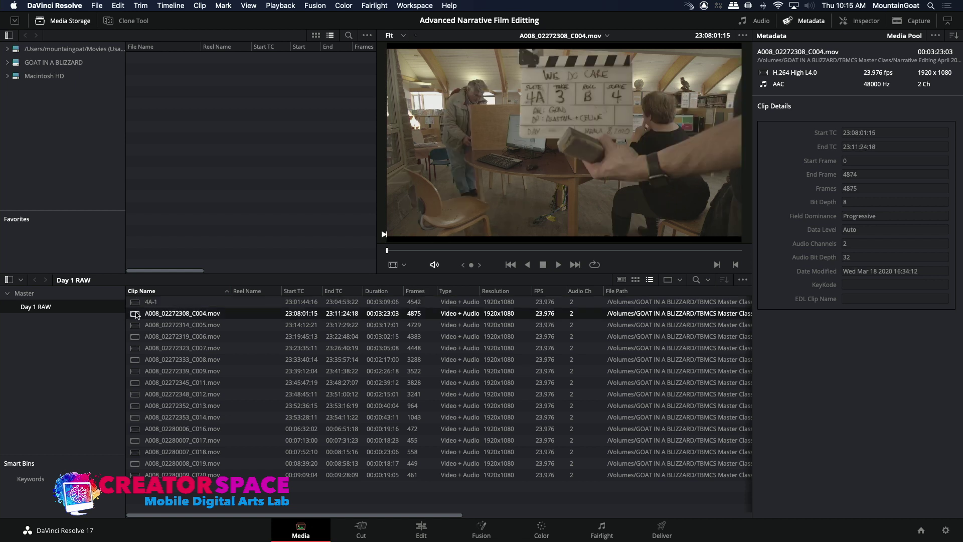
{"action": "left_click", "coordinate": [135, 326]}
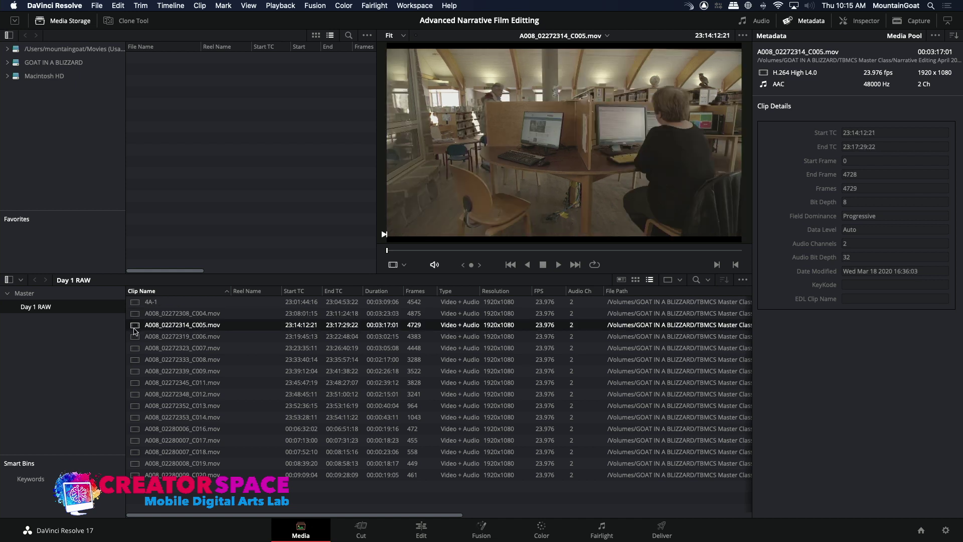
{"action": "left_click", "coordinate": [139, 313]}
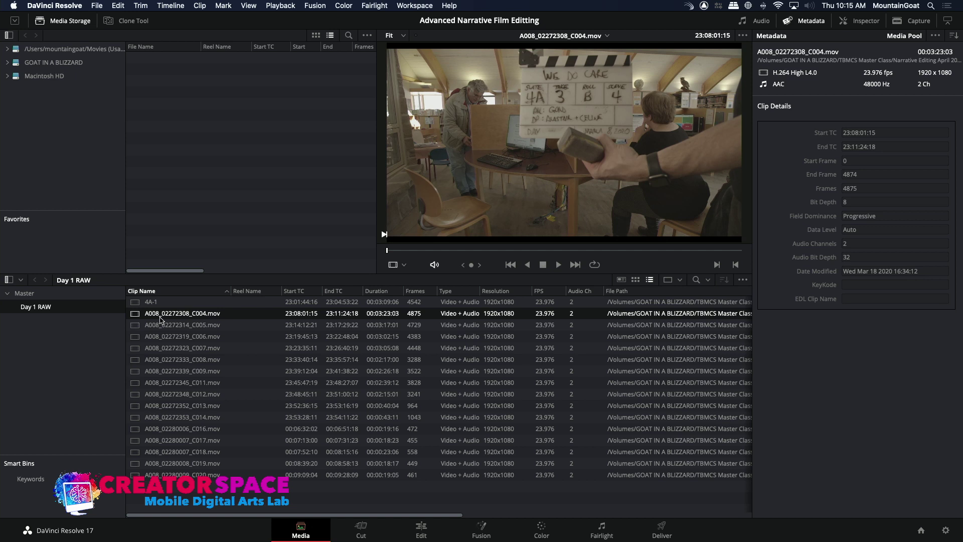
{"action": "left_click", "coordinate": [160, 314]}
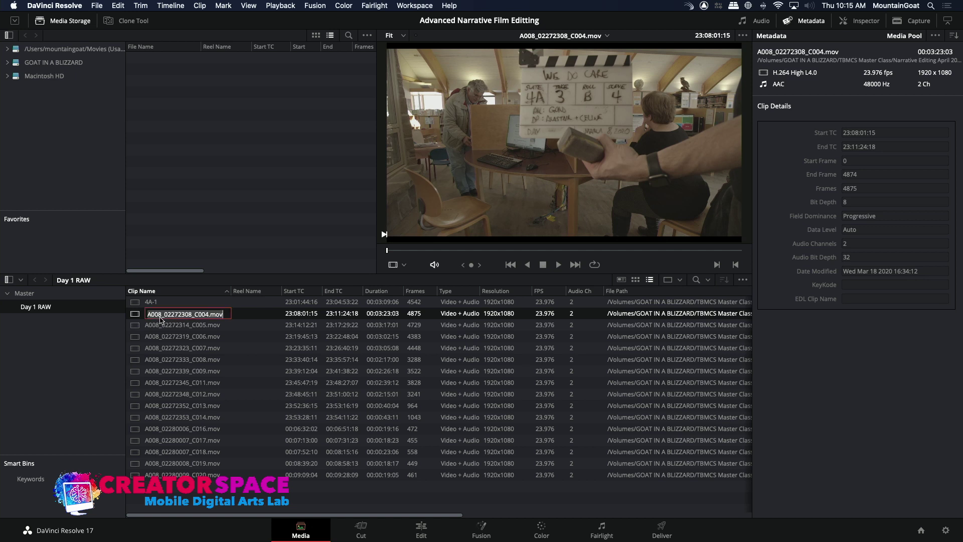
{"action": "type", "text": "4A-3"}
{"action": "key", "text": "Return"}
- Find the slate in clip A008_02272314_C005.mov and rename the clip "4A-4"
{"action": "key", "text": "Down"}
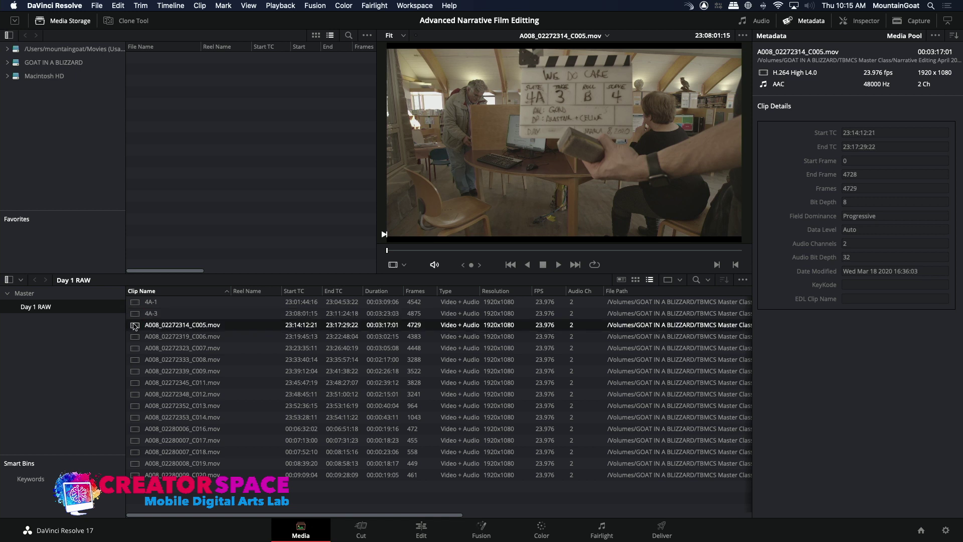
{"action": "mouse_move", "coordinate": [392, 250]}
{"action": "left_mouse_down"}
{"action": "mouse_move", "coordinate": [385, 256]}
{"action": "mouse_move", "coordinate": [398, 259]}
{"action": "mouse_move", "coordinate": [386, 259]}
{"action": "mouse_move", "coordinate": [400, 261]}
{"action": "left_mouse_up"}
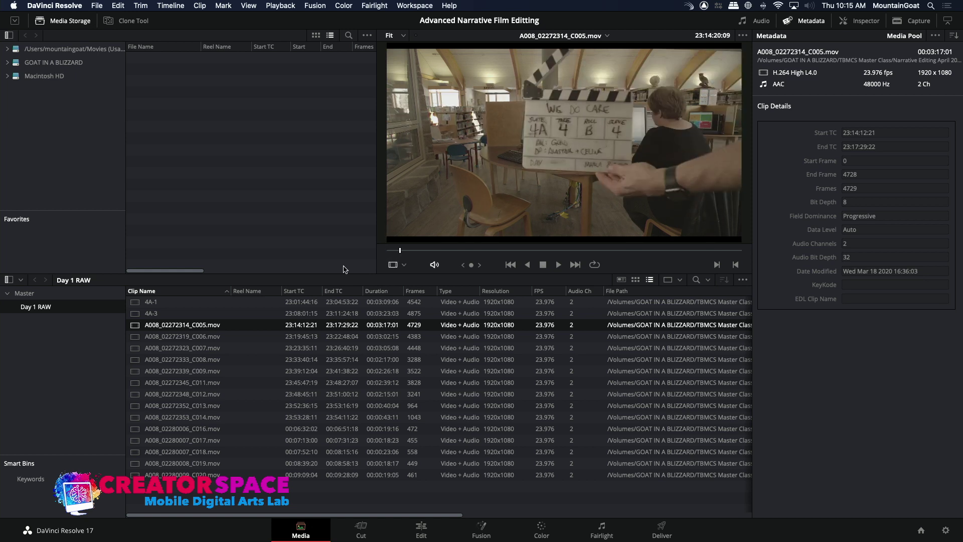
{"action": "double_click", "coordinate": [191, 326]}
{"action": "key", "text": "BackSpace"}
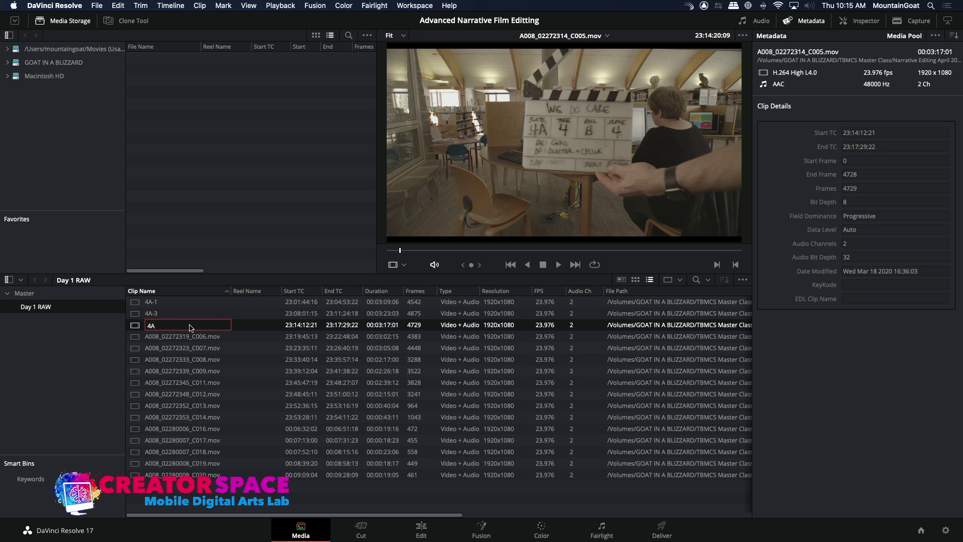
{"action": "type", "text": "4A-4"}
{"action": "key", "text": "Return"}
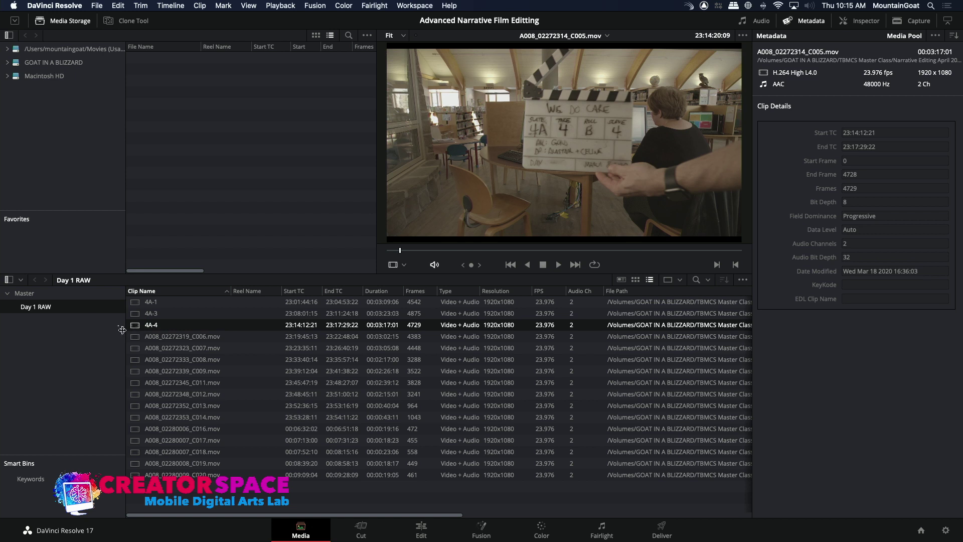
- Create a bin named "Scene 4" inside the Day 1 RAW bin
{"action": "double_click", "coordinate": [40, 309]}
{"action": "left_click", "coordinate": [31, 332]}
{"action": "double_click", "coordinate": [25, 307]}
{"action": "right_click", "coordinate": [27, 309]}
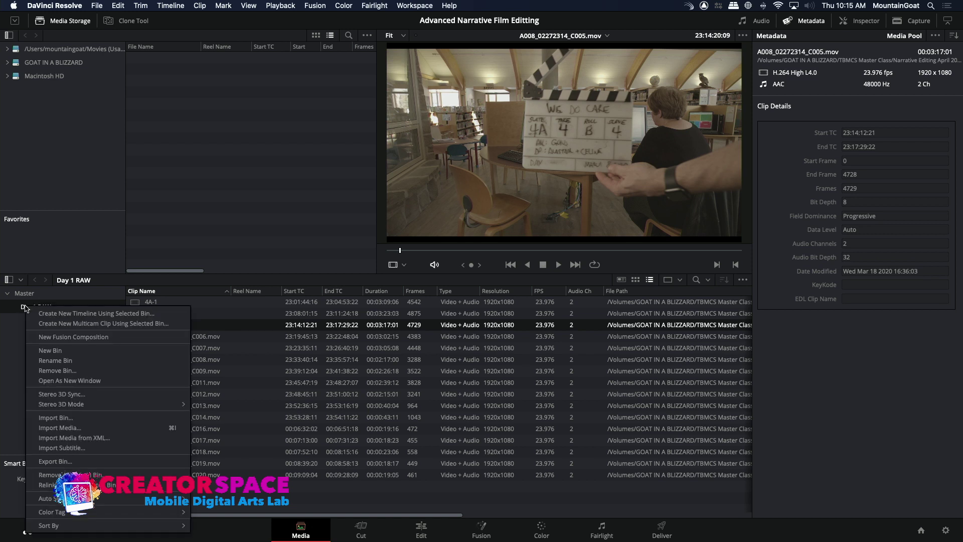
{"action": "left_click", "coordinate": [50, 350]}
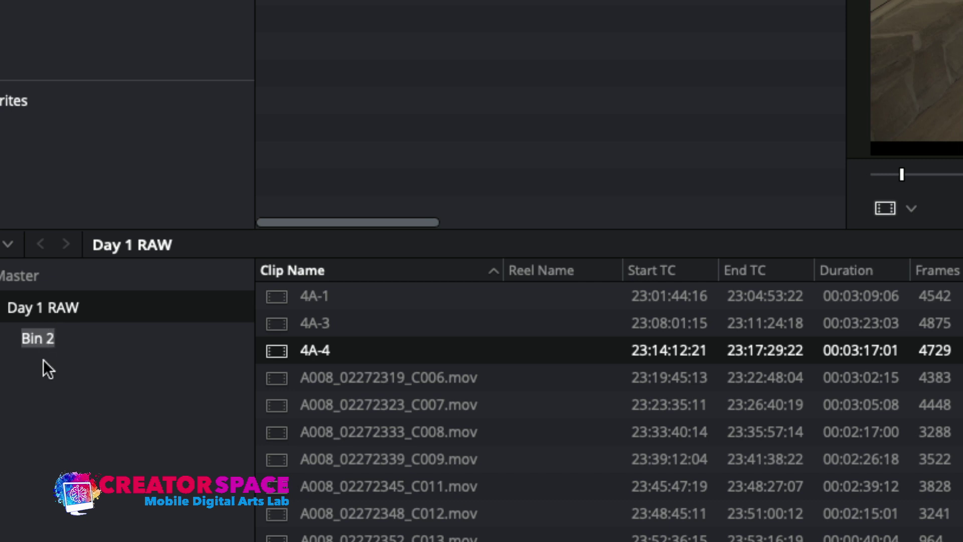
{"action": "key", "text": "BackSpace"}
{"action": "type", "text": "Scene 4"}
{"action": "key", "text": "Return"}
- Move clips 4A-1, 4A-3 and 4A-4 from Day 1 RAW into the Scene 4 bin and check the bin's contents
{"action": "left_click", "coordinate": [262, 327], "text": "ctrl"}
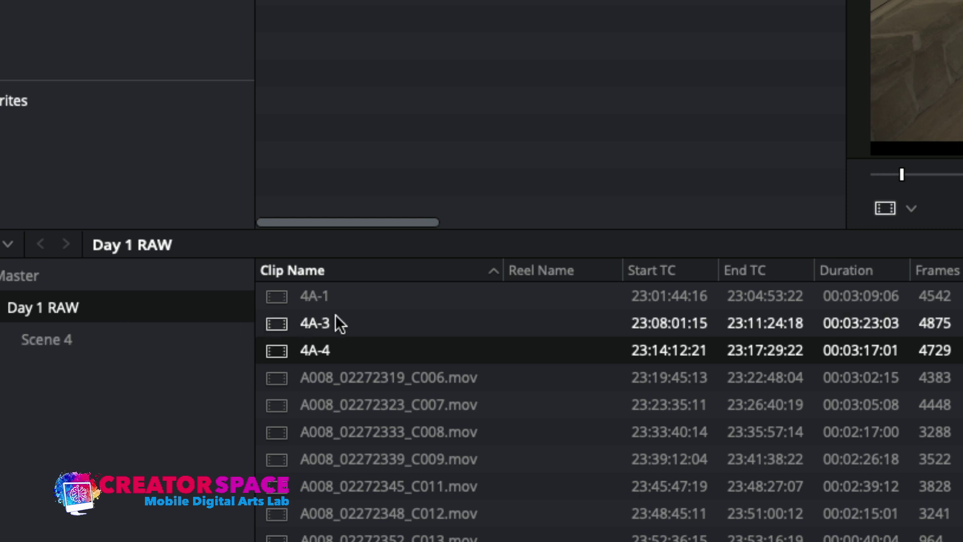
{"action": "left_click", "coordinate": [297, 297]}
{"action": "left_click", "coordinate": [279, 316], "text": "ctrl"}
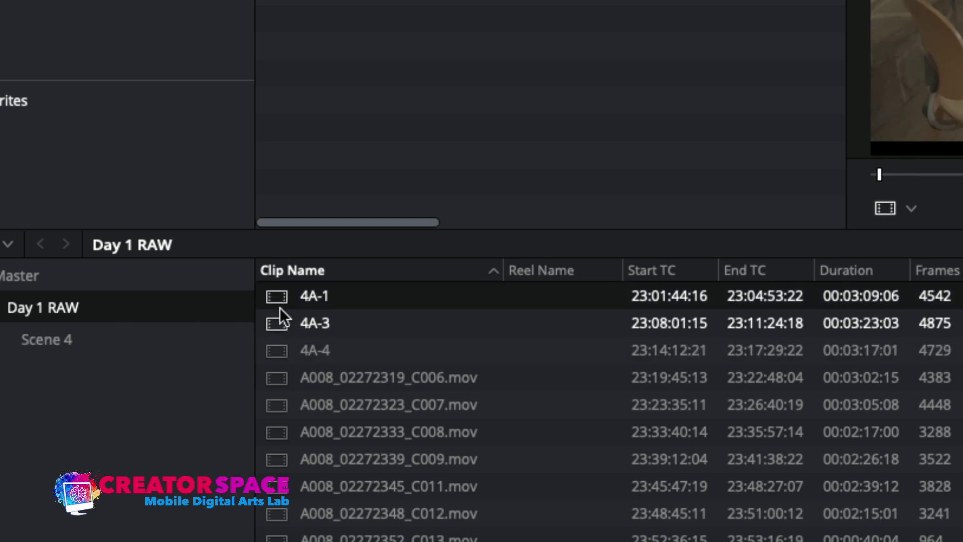
{"action": "left_click", "coordinate": [276, 350], "text": "ctrl"}
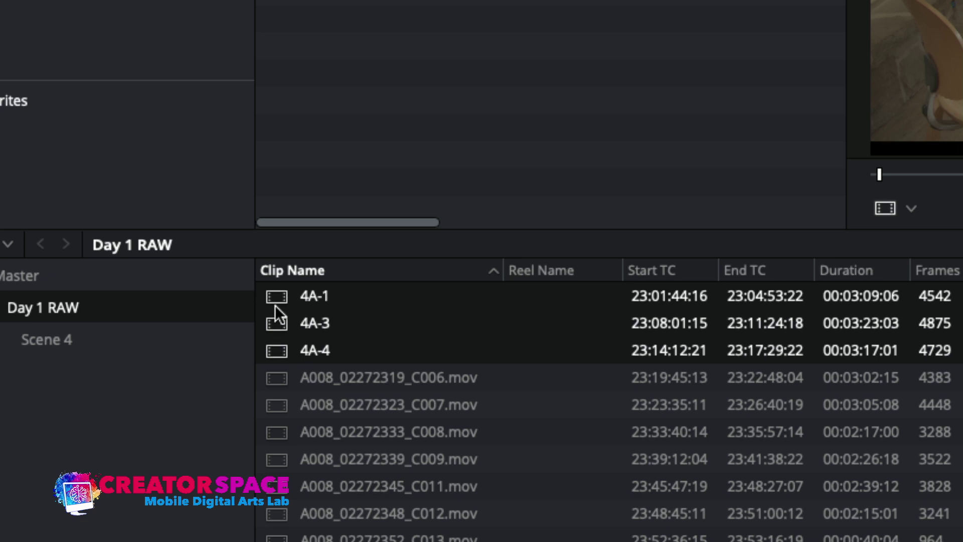
{"action": "left_click_drag", "start_coordinate": [276, 298], "coordinate": [59, 336]}
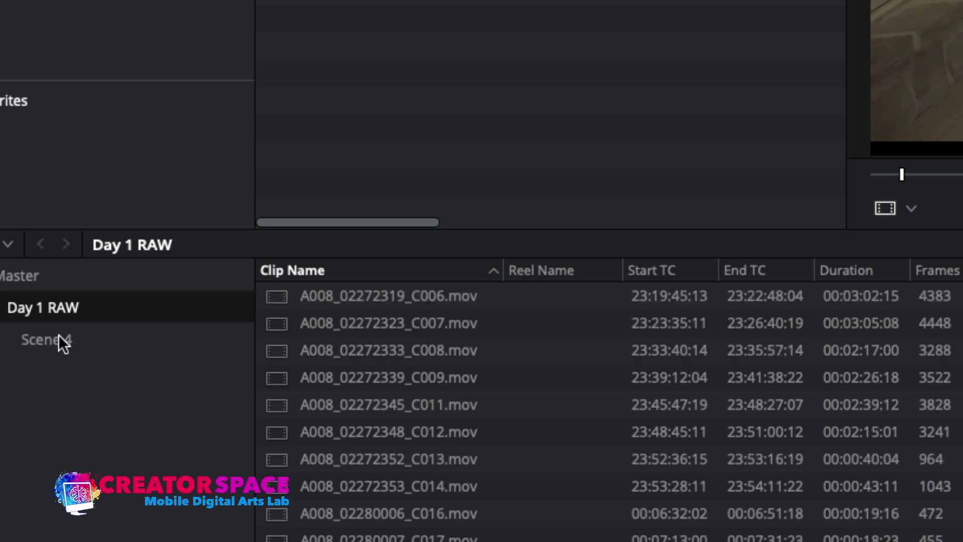
{"action": "left_click", "coordinate": [40, 329]}
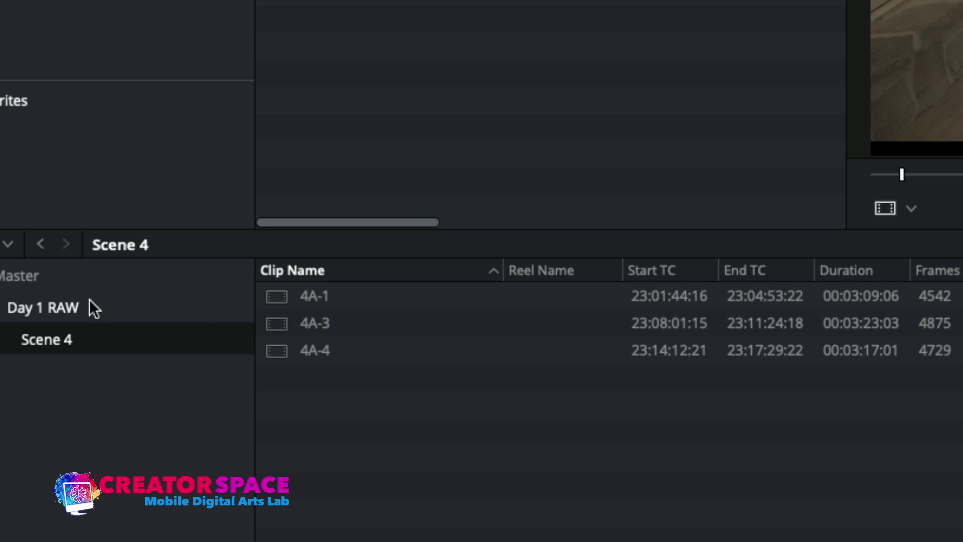
- Rename clip A008_02272319_C006.mov in Day 1 RAW to "4A-5" and move it into the Scene 4 bin
{"action": "left_click", "coordinate": [43, 306]}
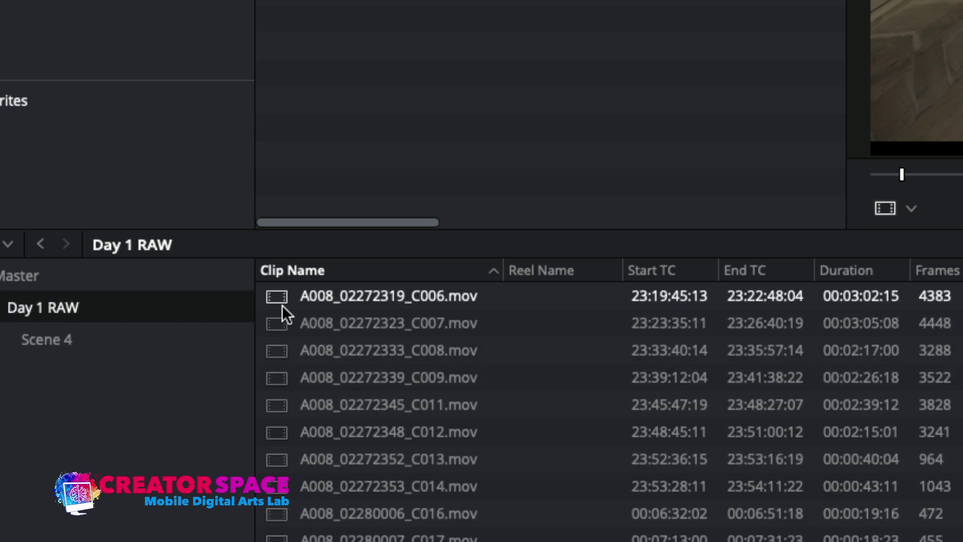
{"action": "left_click", "coordinate": [281, 306]}
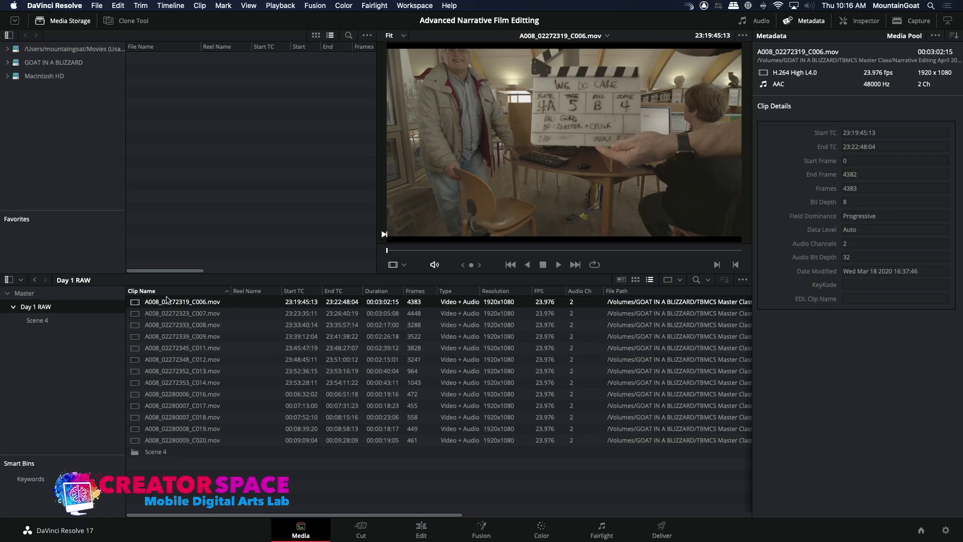
{"action": "left_click", "coordinate": [167, 299]}
{"action": "type", "text": "4A-5"}
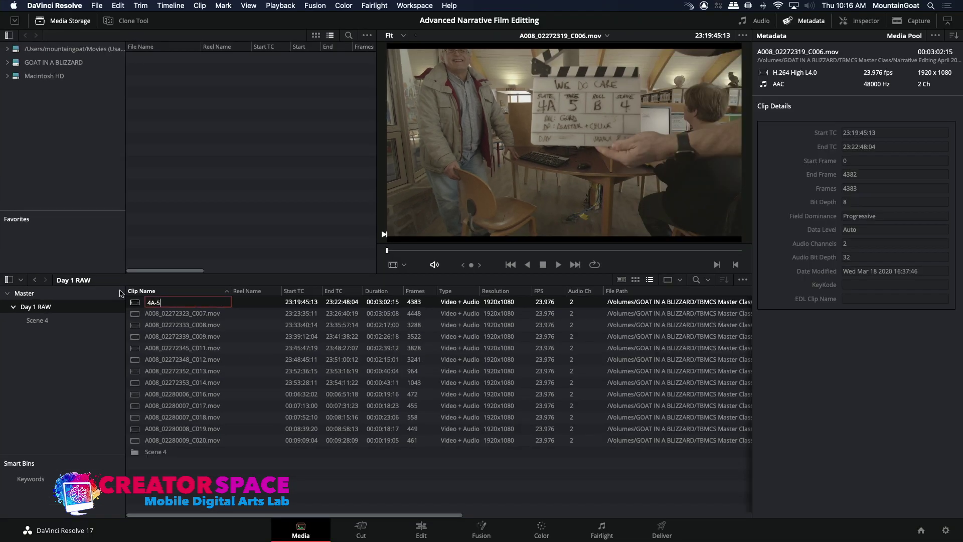
{"action": "key", "text": "Return"}
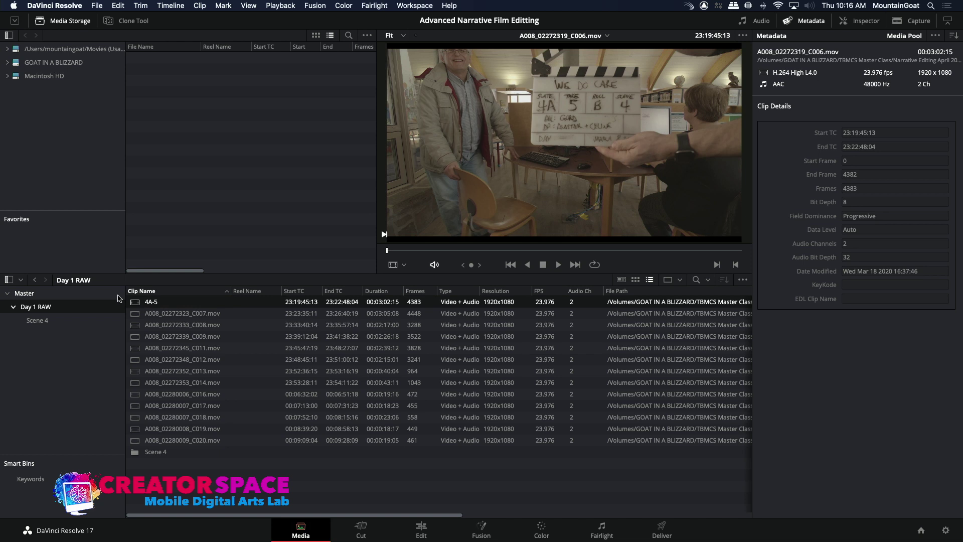
{"action": "left_click_drag", "start_coordinate": [135, 302], "coordinate": [39, 325]}
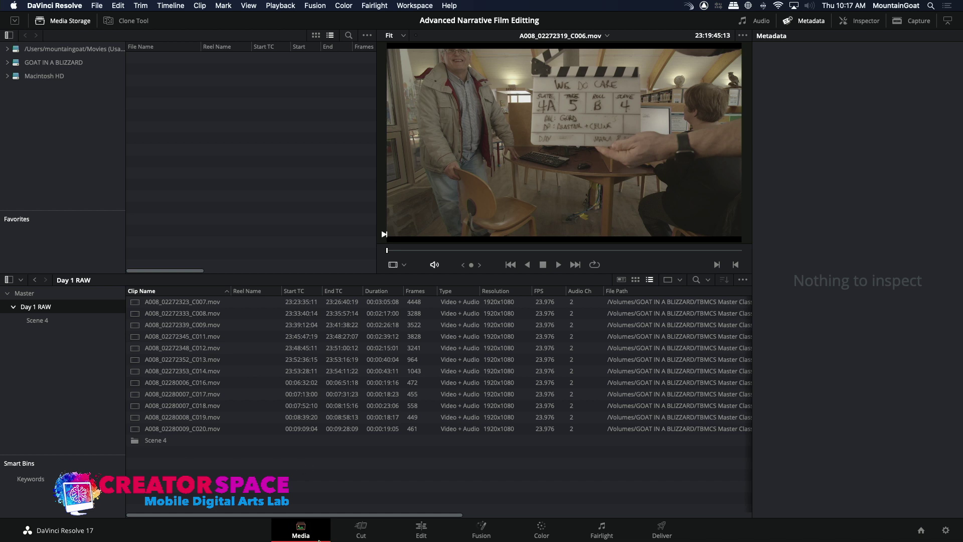
- Switch to the Edit page and load clip 4A-1 from the Scene 4 bin into the viewer
{"action": "left_click", "coordinate": [428, 536]}
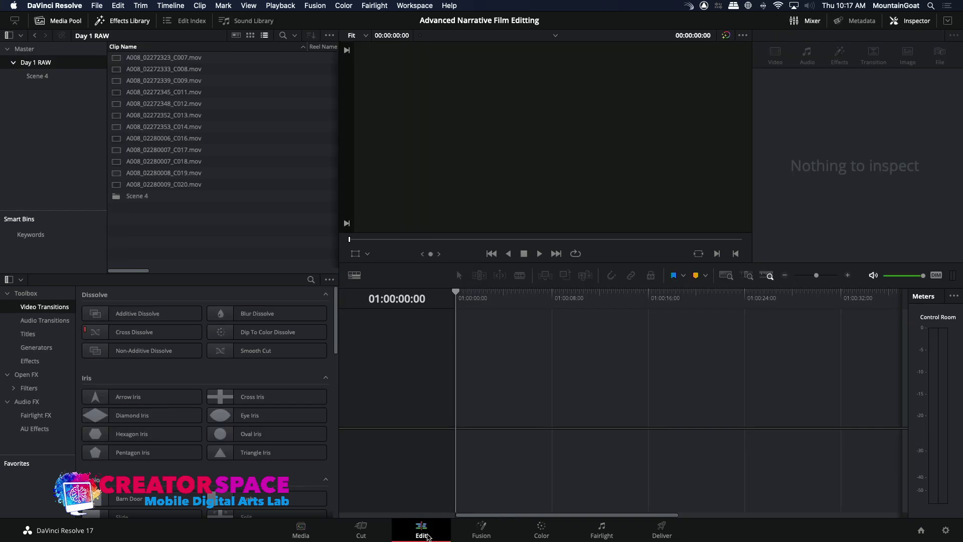
{"action": "left_click", "coordinate": [142, 200]}
{"action": "double_click", "coordinate": [119, 197]}
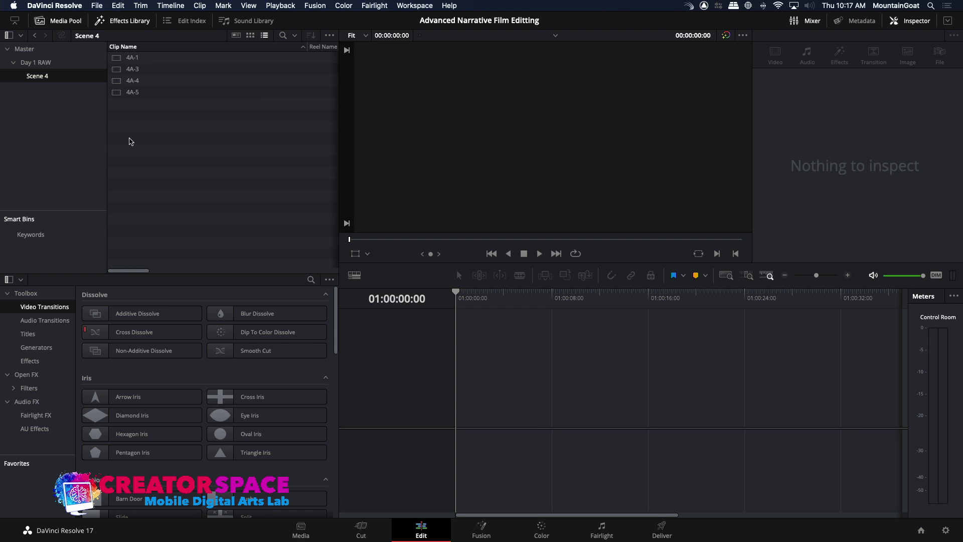
{"action": "left_click", "coordinate": [125, 58]}
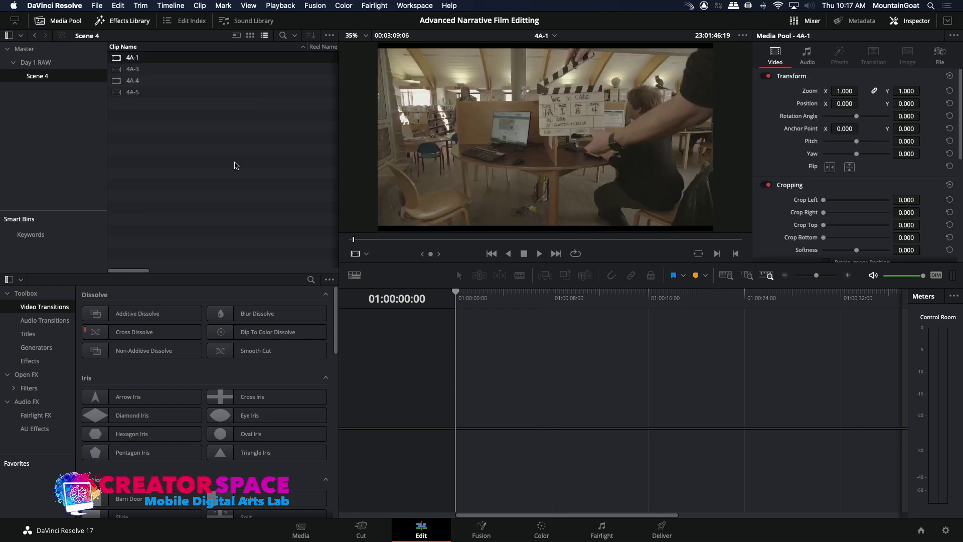
- Play and scrub through clip 4A-1 to review the conversation at the computers
{"action": "left_click", "coordinate": [365, 240]}
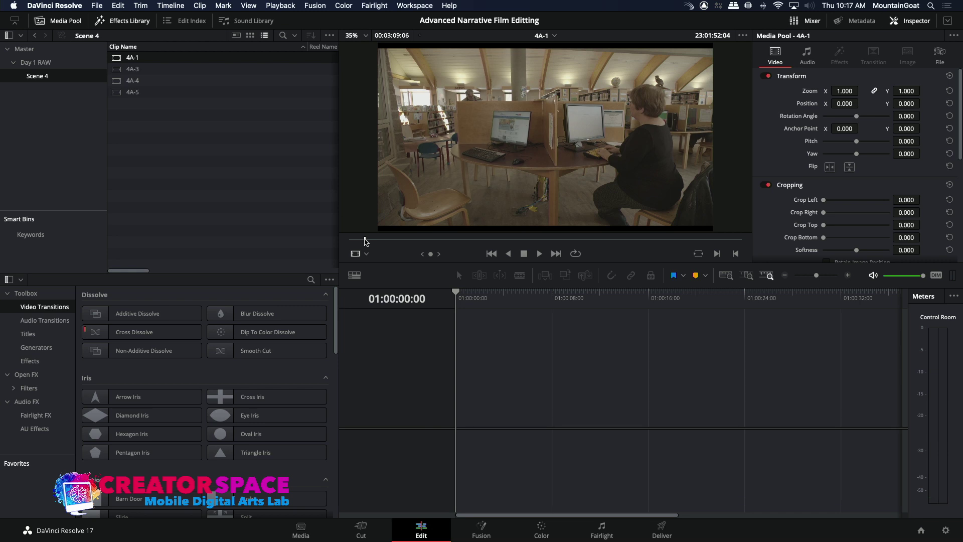
{"action": "key", "text": "space"}
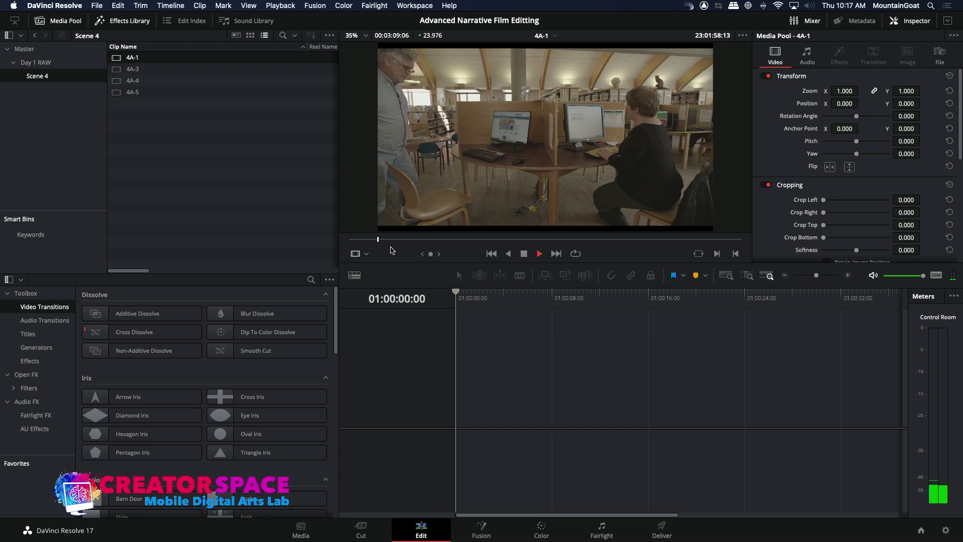
{"action": "left_click_drag", "start_coordinate": [402, 244], "coordinate": [425, 243]}
{"action": "key", "text": "space"}
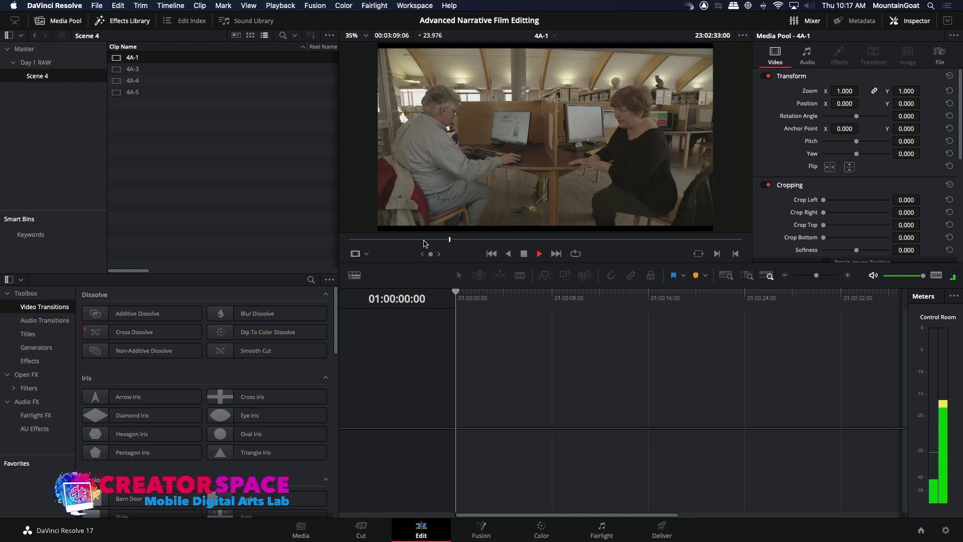
{"action": "key", "text": "space"}
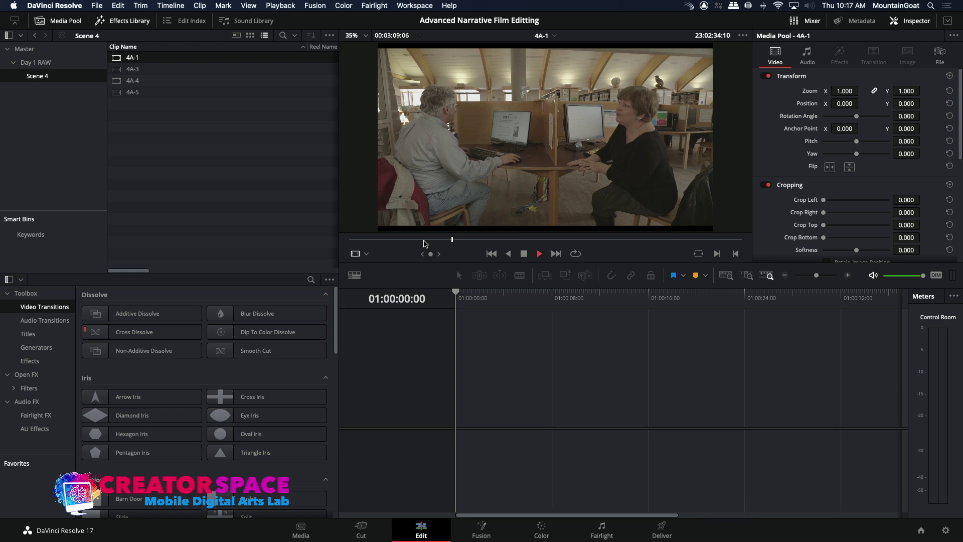
{"action": "key", "text": "space"}
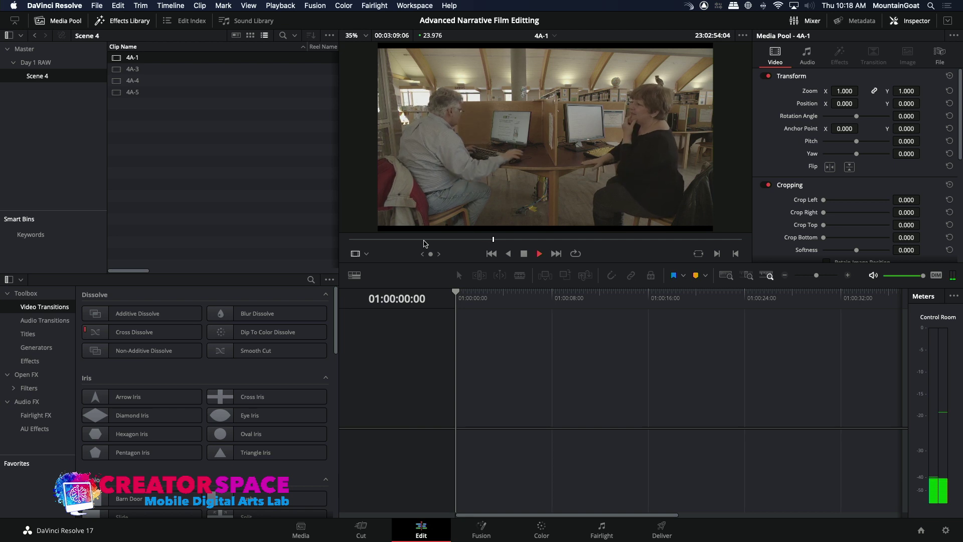
{"action": "key", "text": "space"}
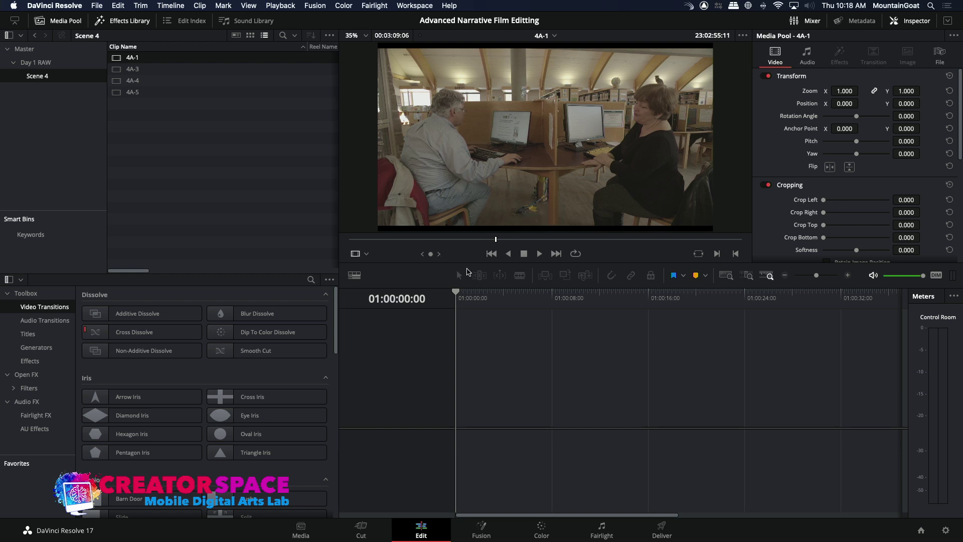
{"action": "mouse_move", "coordinate": [482, 228]}
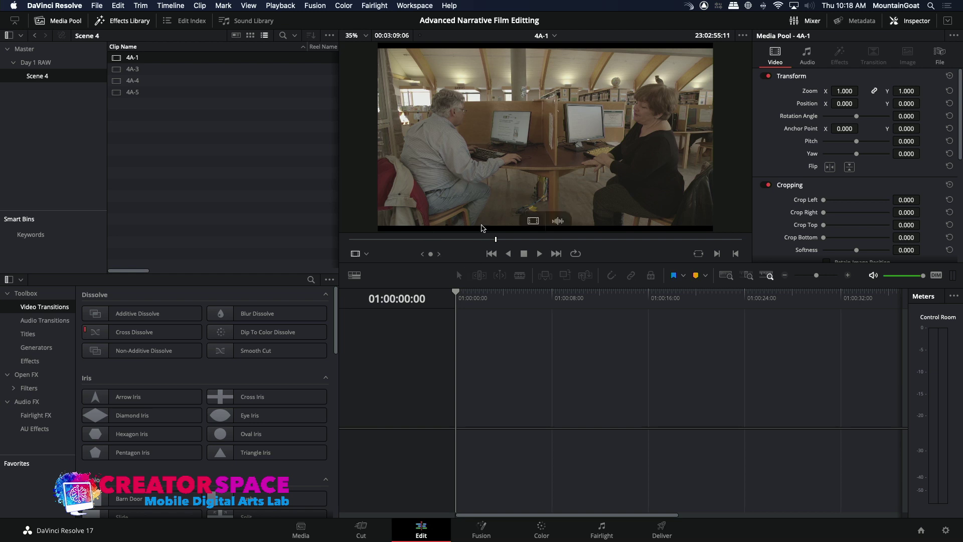
- Find the moment at 23:02:47:23 in clip 4A-1 and add a blue marker there
{"action": "left_click_drag", "start_coordinate": [486, 242], "coordinate": [478, 241]}
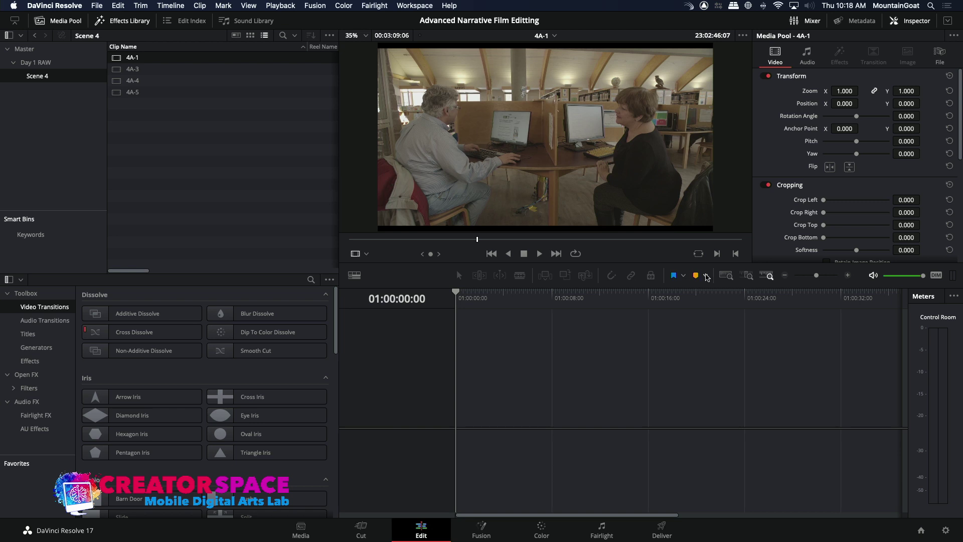
{"action": "left_click", "coordinate": [706, 276]}
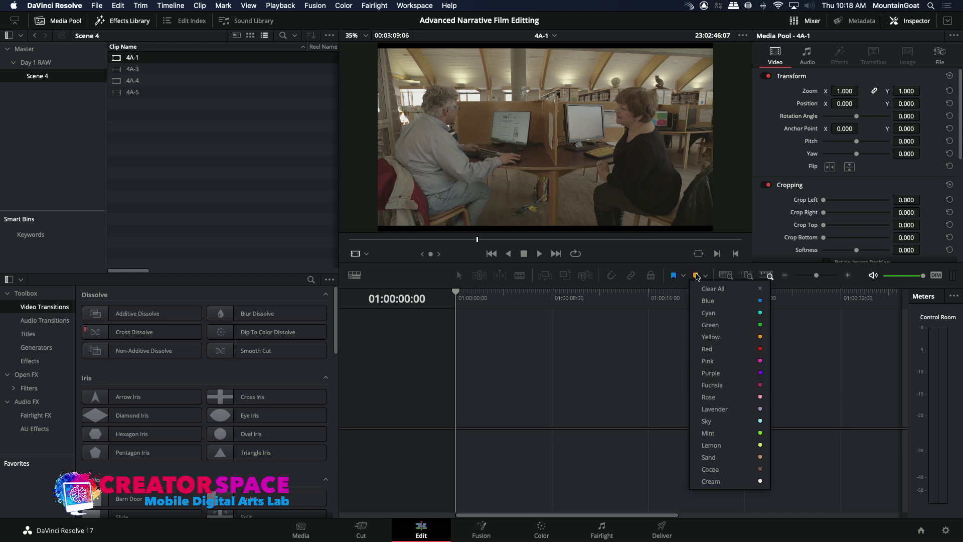
{"action": "left_click", "coordinate": [698, 275]}
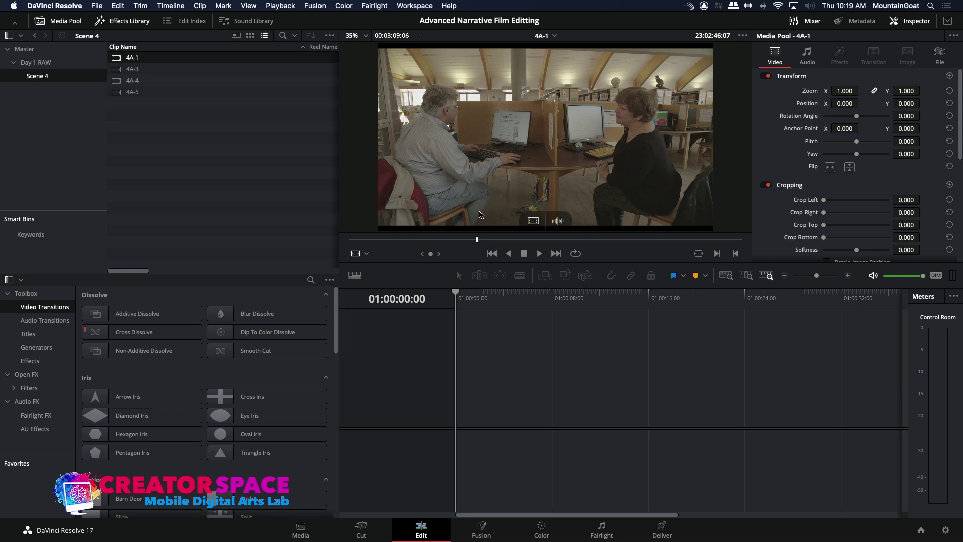
{"action": "left_click", "coordinate": [540, 254]}
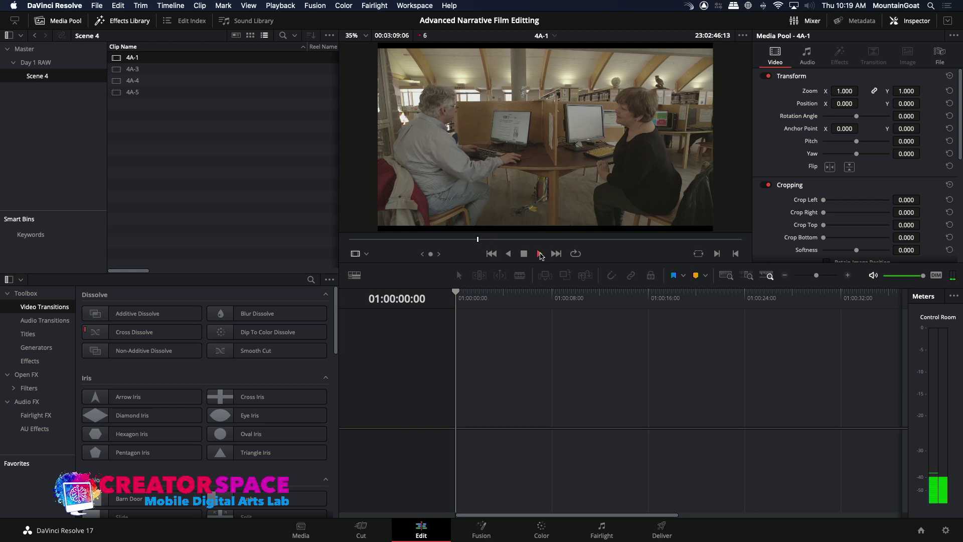
{"action": "left_click", "coordinate": [539, 254]}
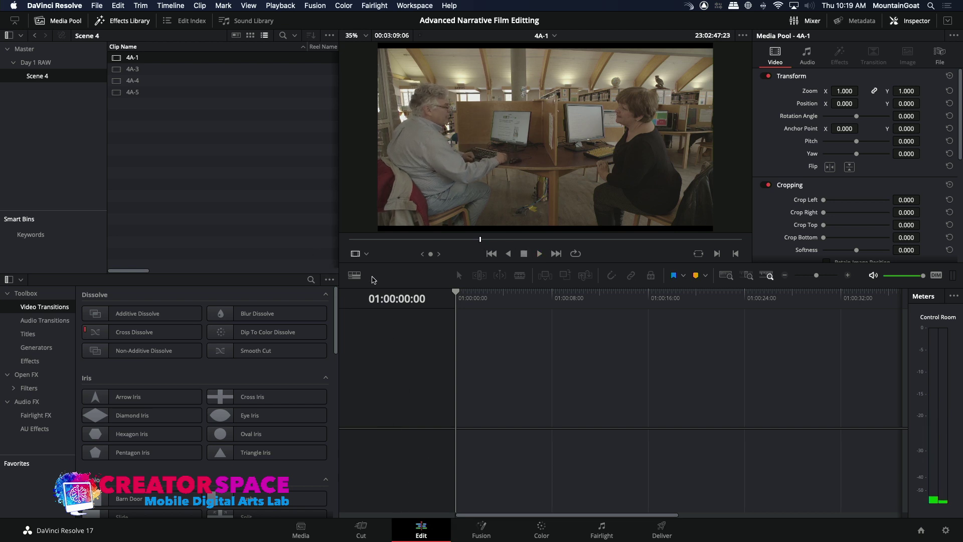
{"action": "mouse_move", "coordinate": [434, 229]}
{"action": "right_click", "coordinate": [481, 241]}
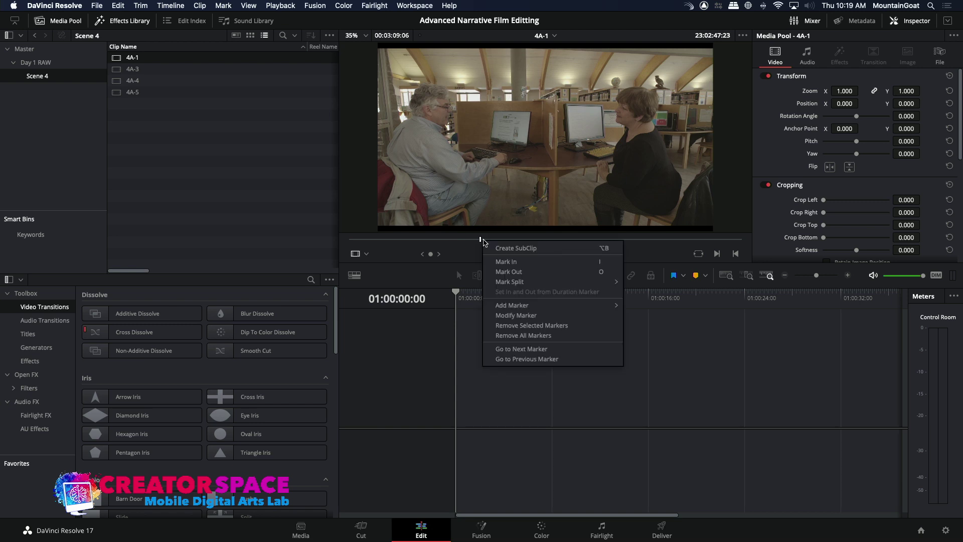
{"action": "mouse_move", "coordinate": [507, 305]}
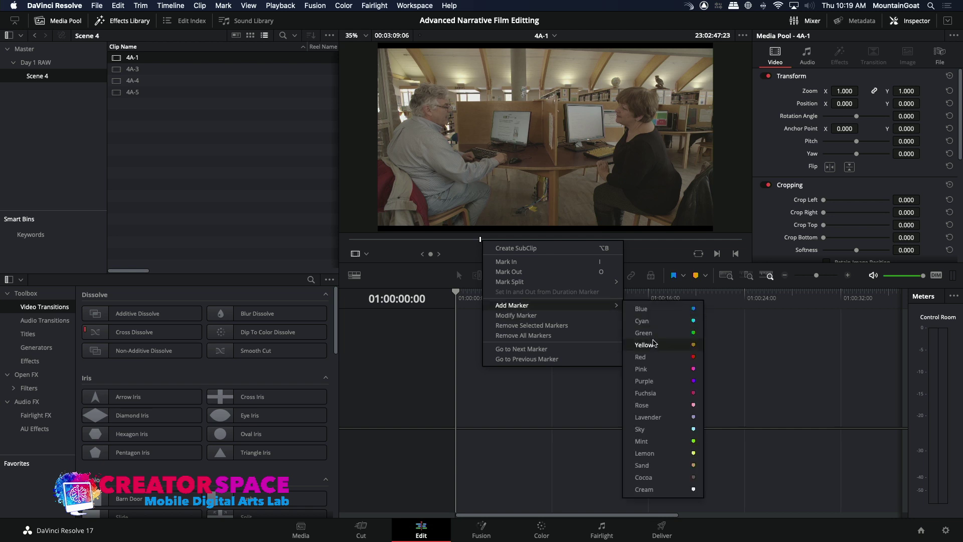
{"action": "left_click", "coordinate": [655, 309]}
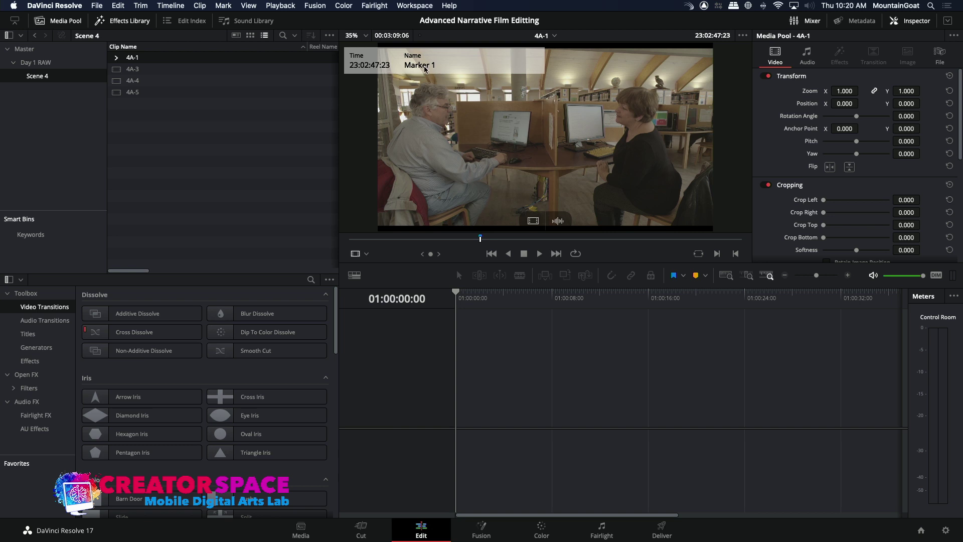
- Name the blue marker on clip 4A-1 "Talks About Computer" and give it the keyword "Computer"
{"action": "right_click", "coordinate": [480, 237]}
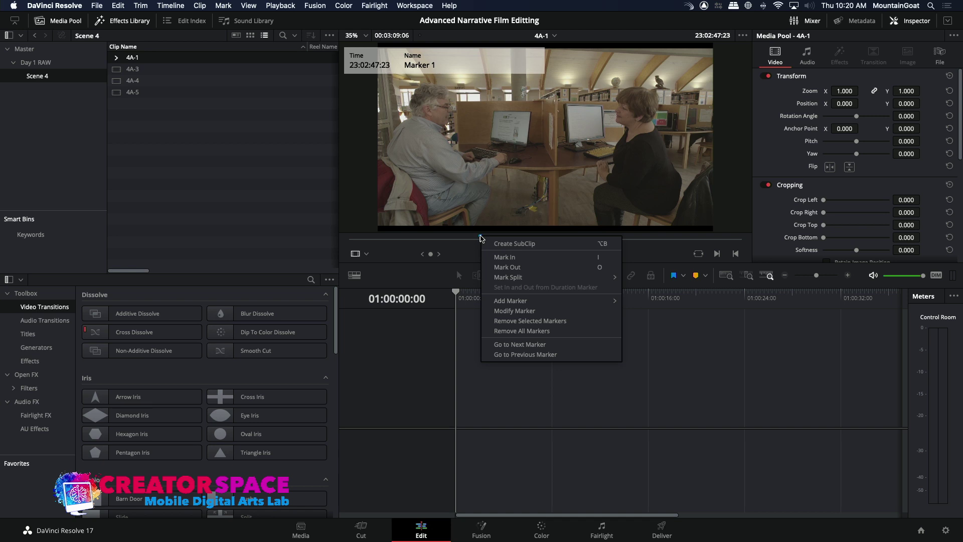
{"action": "left_click", "coordinate": [515, 311]}
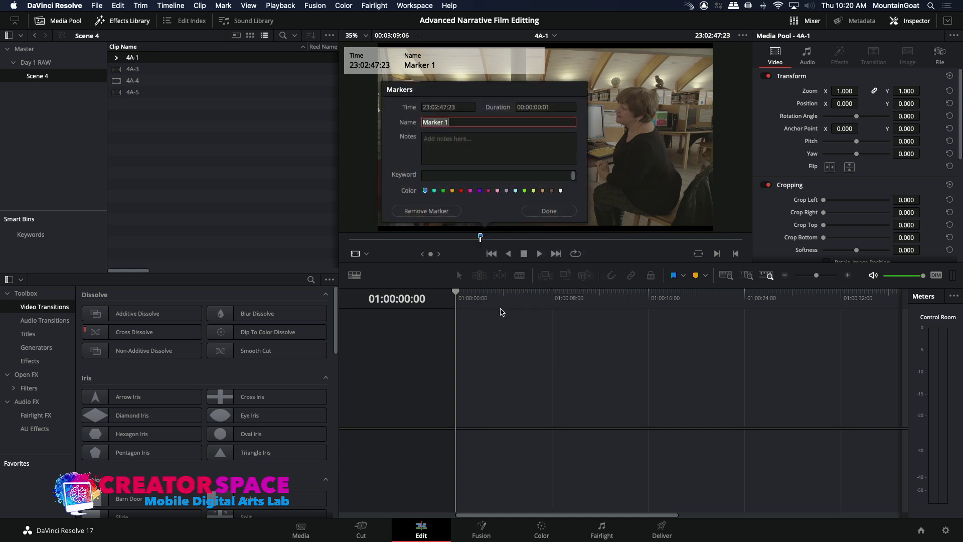
{"action": "key", "text": "BackSpace"}
{"action": "type", "text": "Talks About Comput"}
{"action": "left_click", "coordinate": [446, 176]}
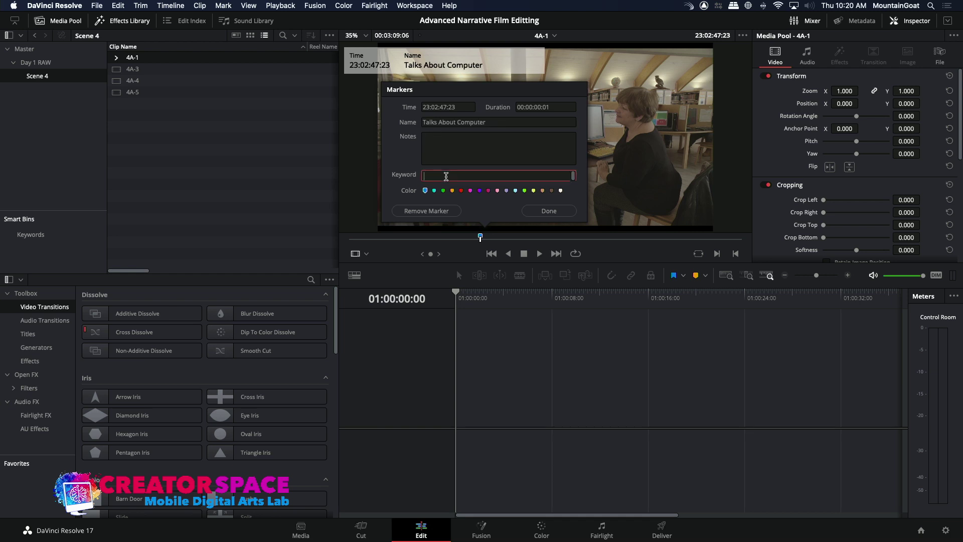
{"action": "type", "text": "Computer"}
{"action": "left_click", "coordinate": [485, 158]}
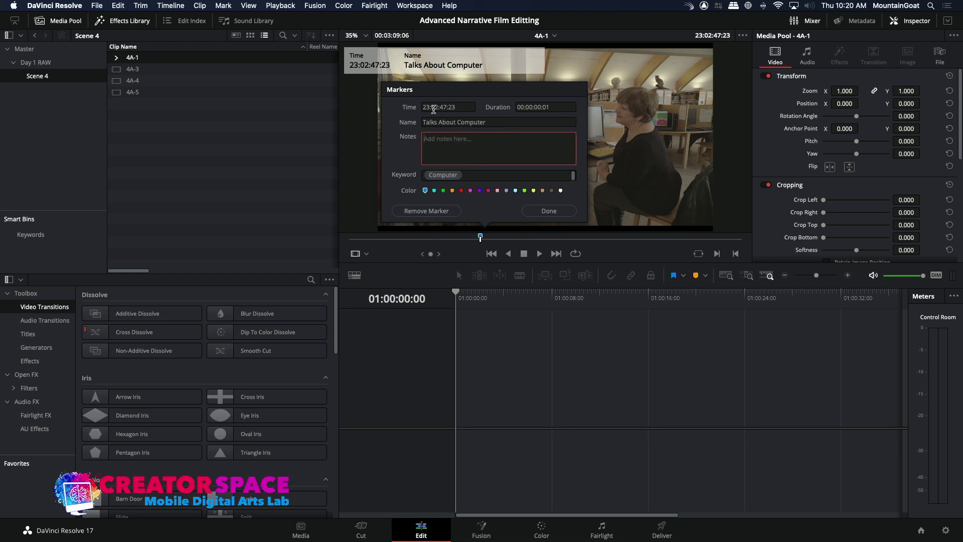
{"action": "left_click", "coordinate": [548, 210]}
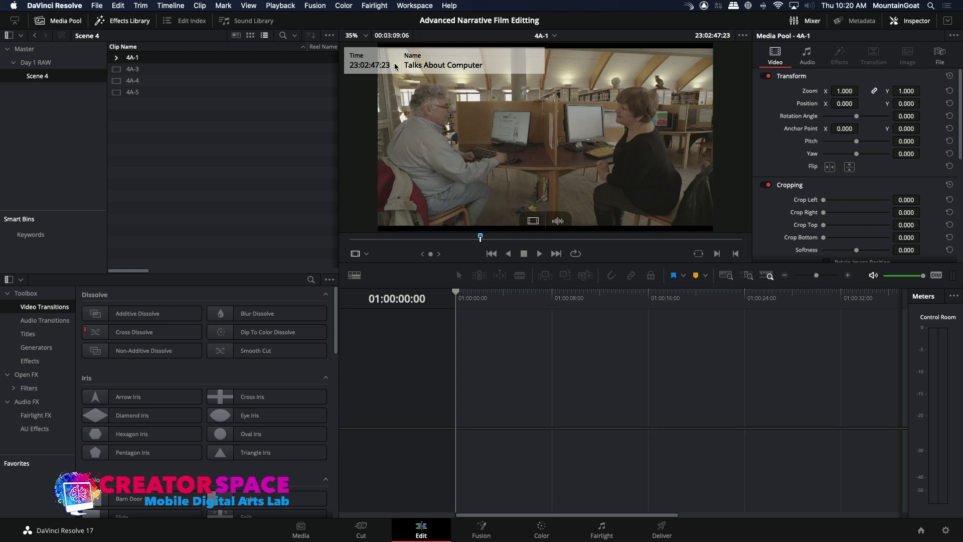
- Expand clip 4A-1 in the Scene 4 bin and select its "Talks About Computer" marker entry
{"action": "left_click", "coordinate": [116, 58]}
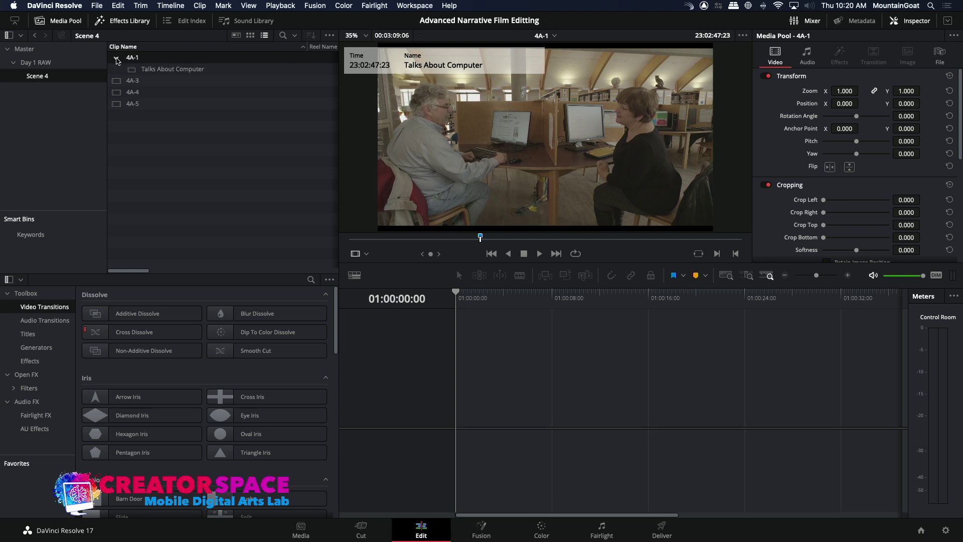
{"action": "left_click", "coordinate": [132, 58]}
{"action": "left_click", "coordinate": [131, 70]}
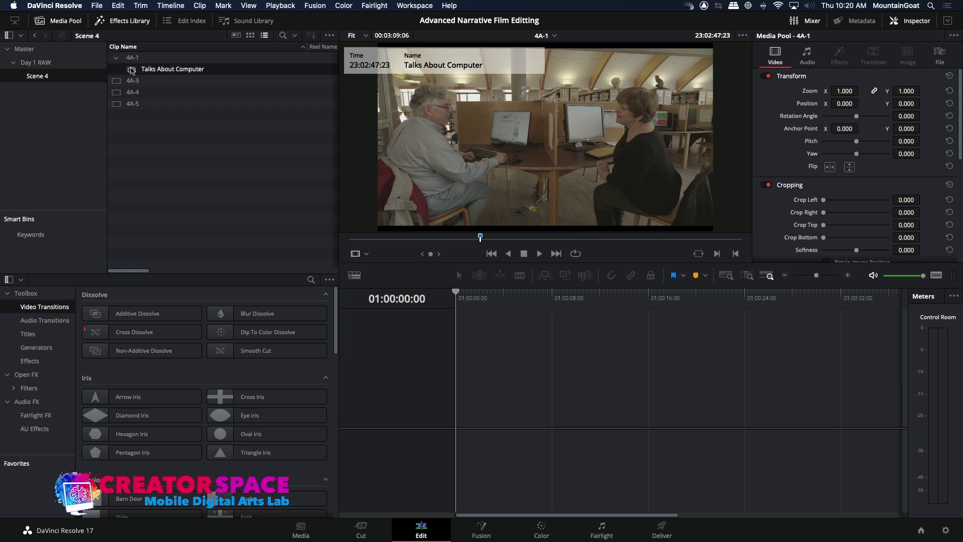
- Compare clips 4A-1 and 4A-3 in the Scene 4 bin and reselect the "Talks About Computer" marker entry
{"action": "left_click", "coordinate": [132, 59]}
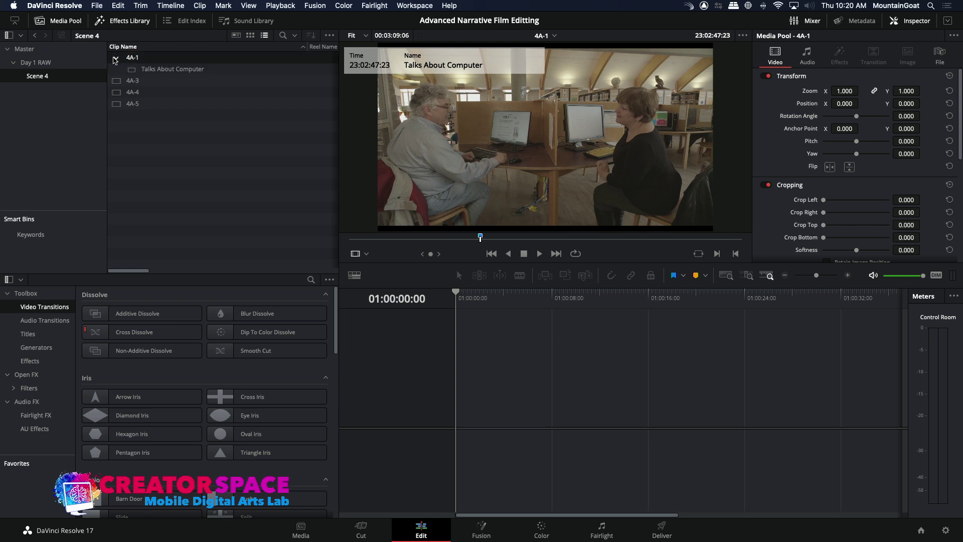
{"action": "left_click", "coordinate": [131, 81]}
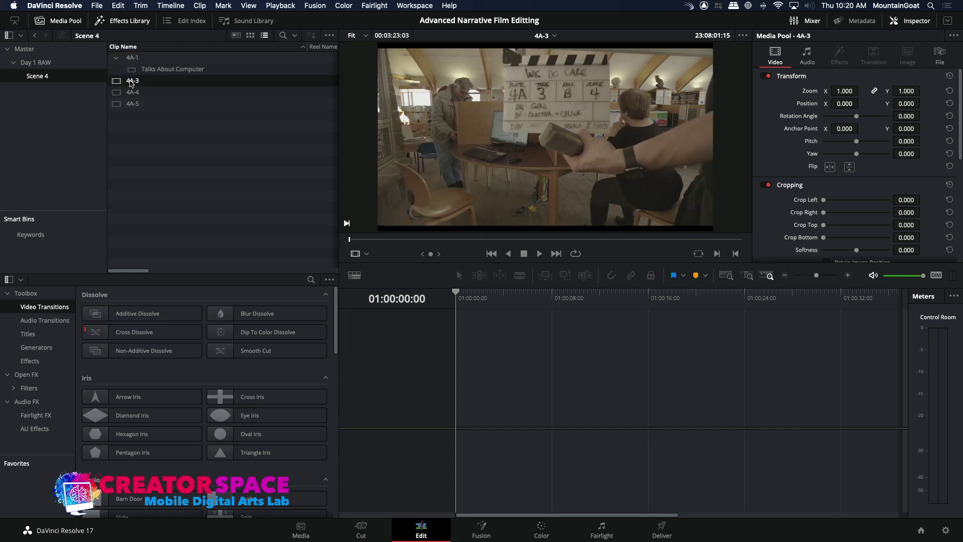
{"action": "left_click", "coordinate": [132, 58]}
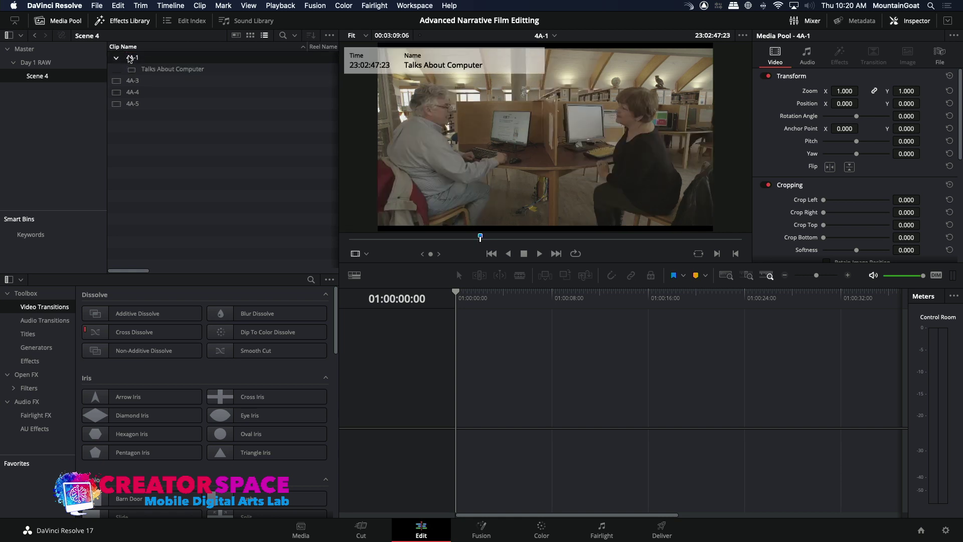
{"action": "left_click", "coordinate": [135, 70]}
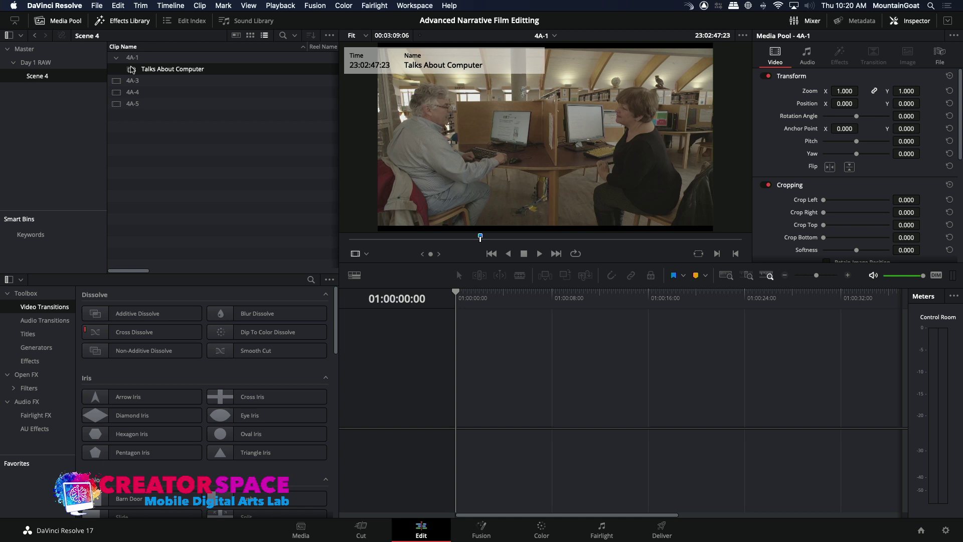
- Find the moment at 23:03:18:04 in clip 4A-1 and add a purple marker there
{"action": "left_click", "coordinate": [390, 240]}
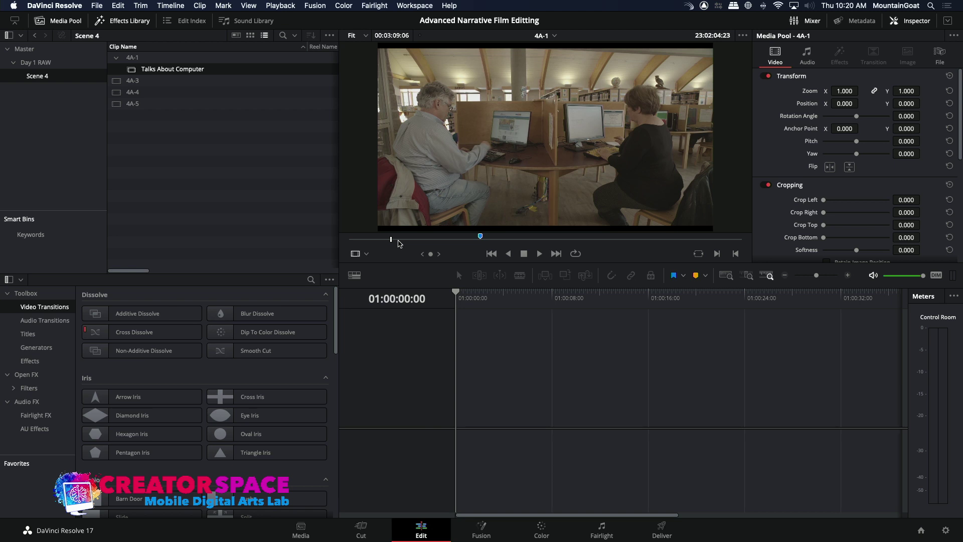
{"action": "left_click", "coordinate": [540, 240]}
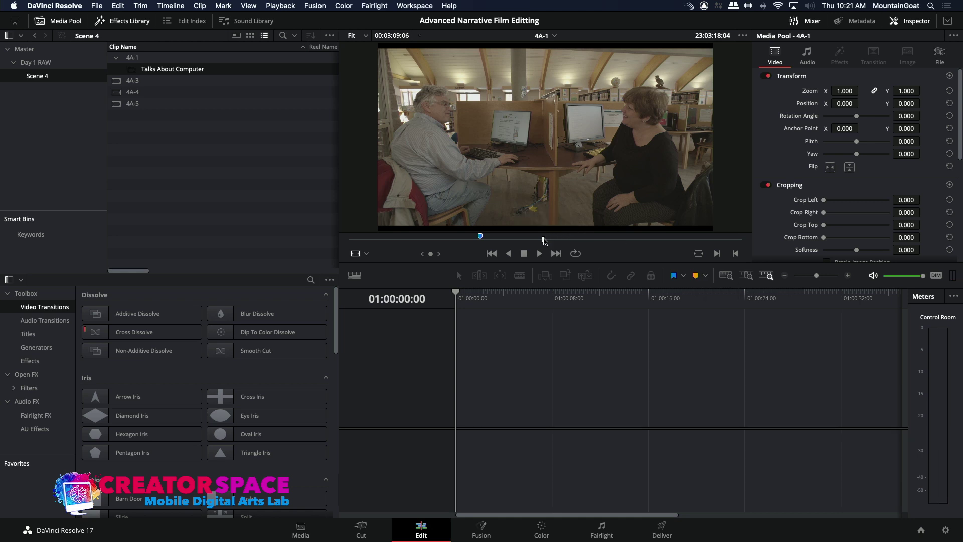
{"action": "right_click", "coordinate": [543, 240]}
{"action": "mouse_move", "coordinate": [558, 306]}
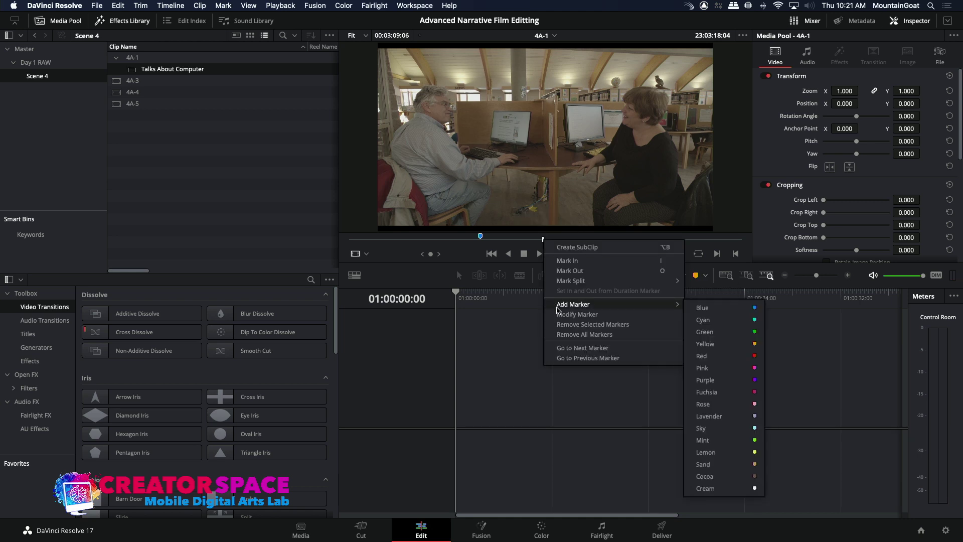
{"action": "left_click", "coordinate": [705, 382]}
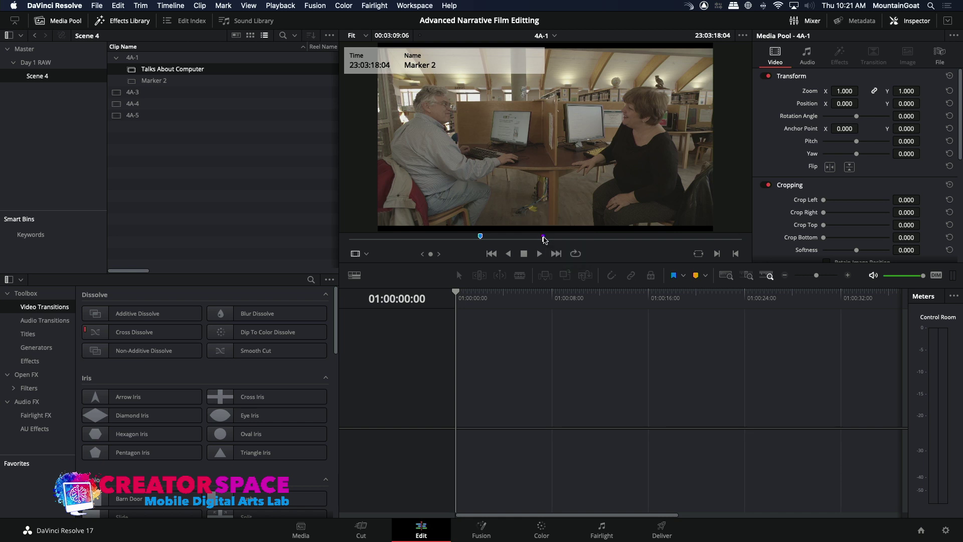
{"action": "left_click", "coordinate": [157, 82]}
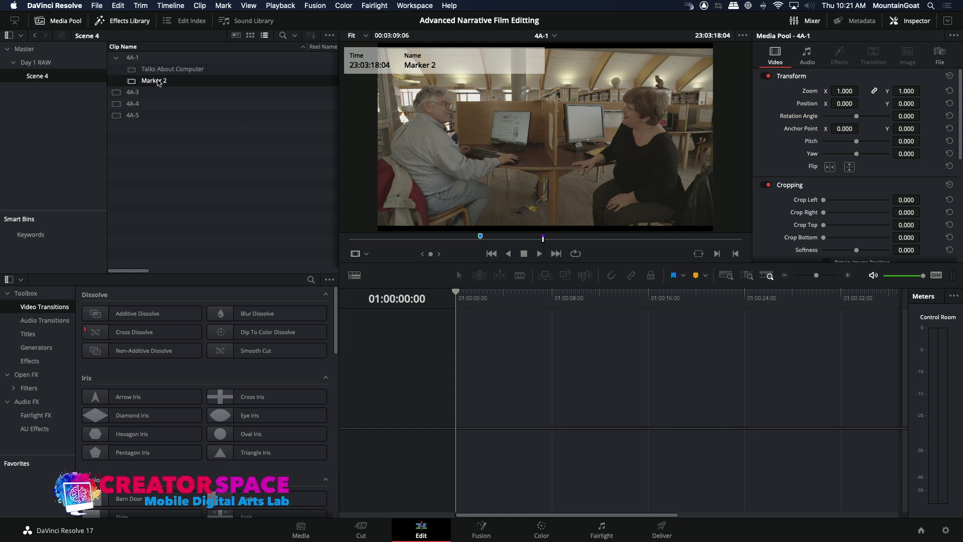
{"action": "right_click", "coordinate": [154, 85]}
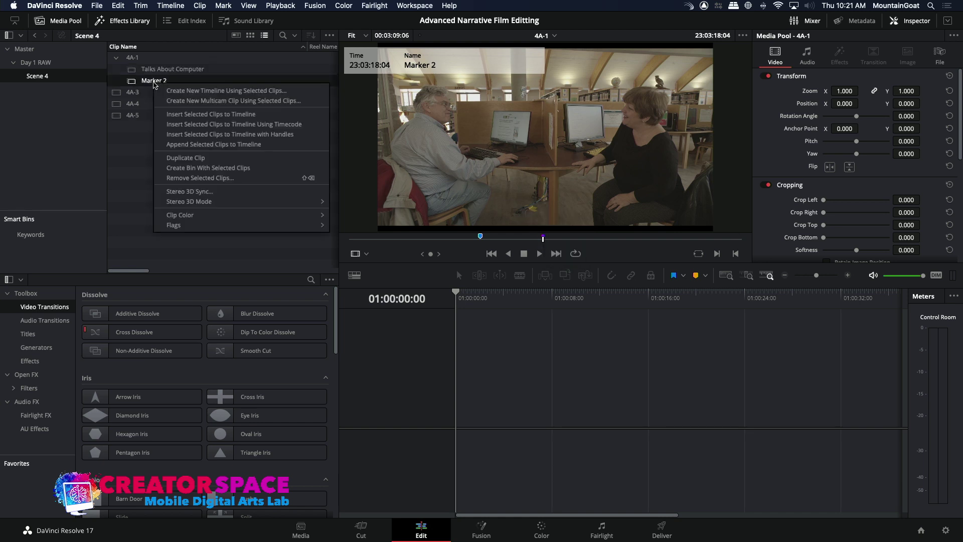
{"action": "left_click", "coordinate": [137, 84]}
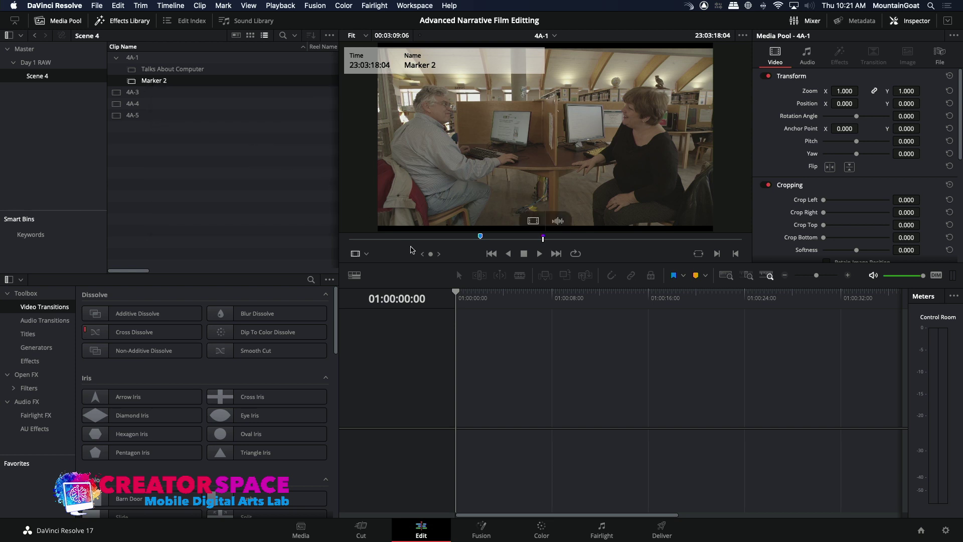
- Name the purple marker on clip 4A-1 "Talks About Writing" and give it the keyword "Writing"
{"action": "left_click", "coordinate": [544, 238]}
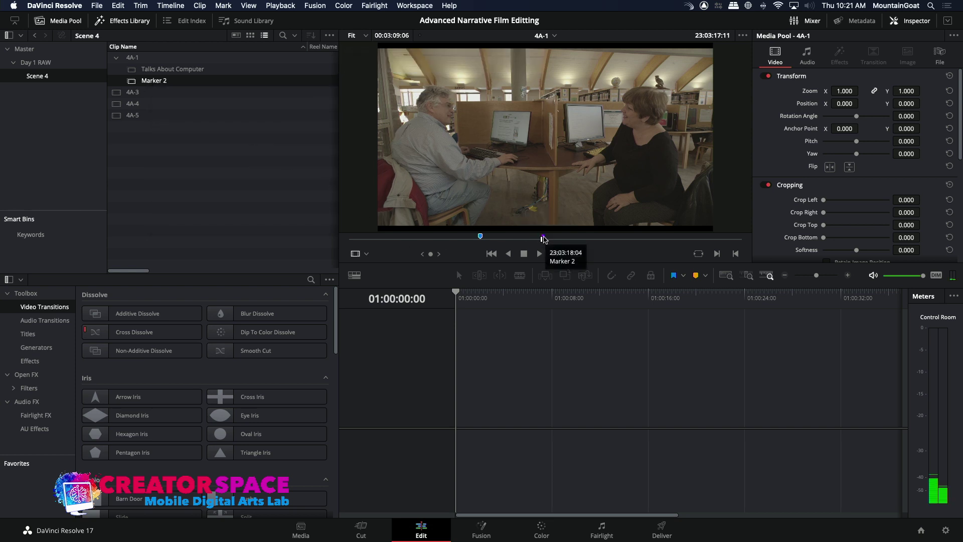
{"action": "right_click", "coordinate": [544, 238]}
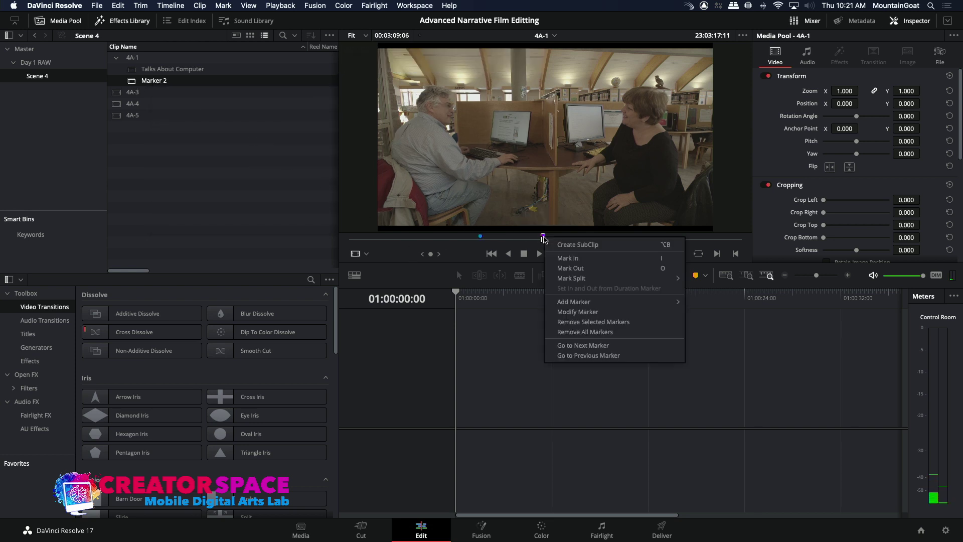
{"action": "left_click", "coordinate": [560, 312]}
{"action": "key", "text": "BackSpace"}
{"action": "type", "text": "Talks About"}
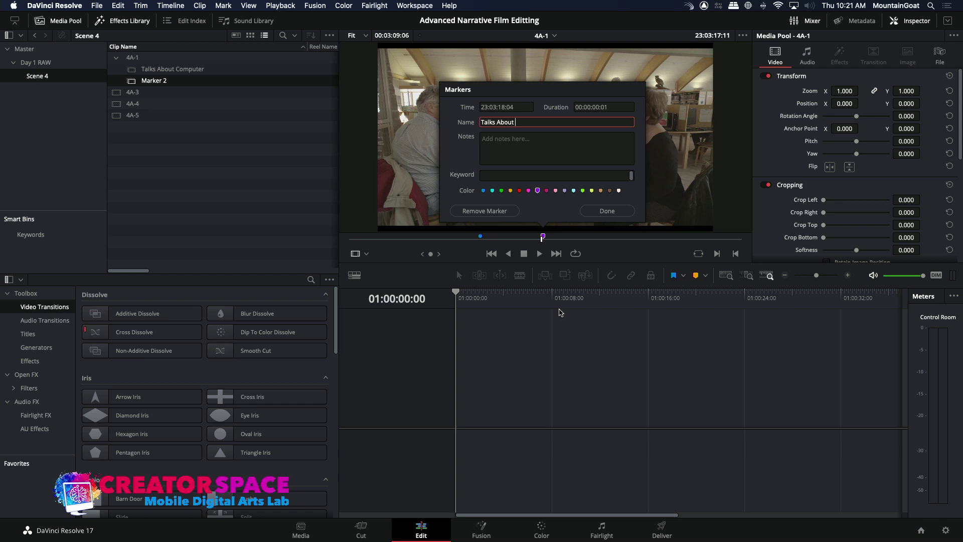
{"action": "type", "text": " Writing"}
{"action": "left_click", "coordinate": [534, 176]}
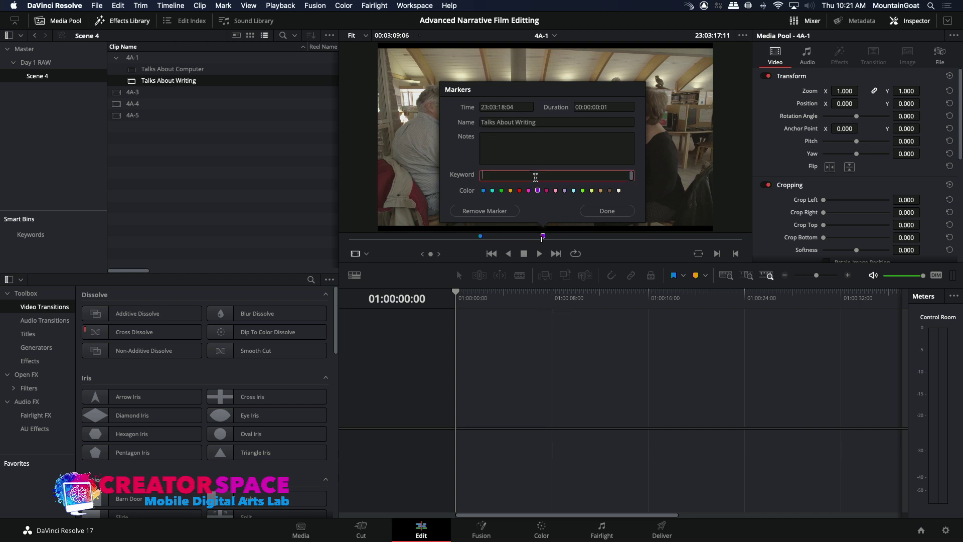
{"action": "type", "text": "Writing"}
{"action": "left_click", "coordinate": [604, 210]}
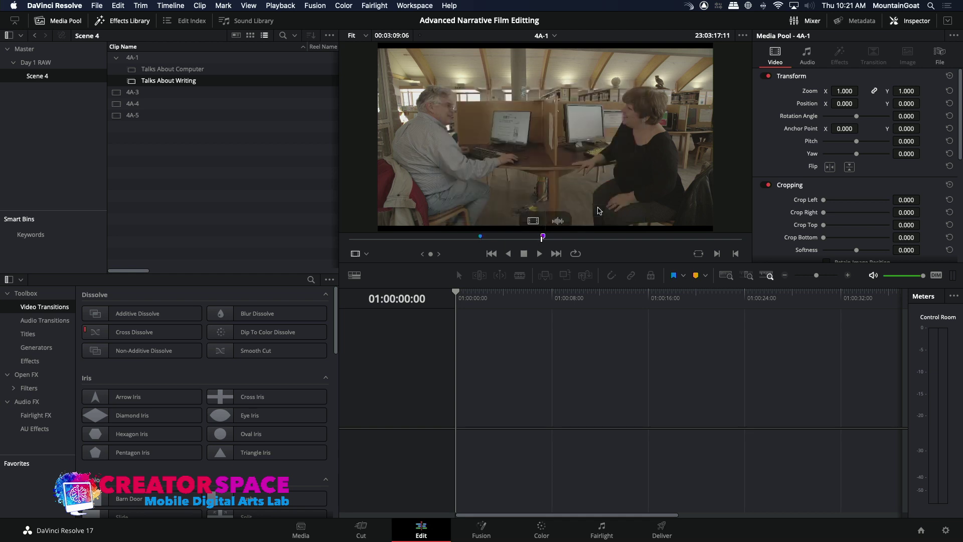
- Select each marker entry under clip 4A-1 in turn and look over the available marker colors
{"action": "left_click", "coordinate": [134, 70]}
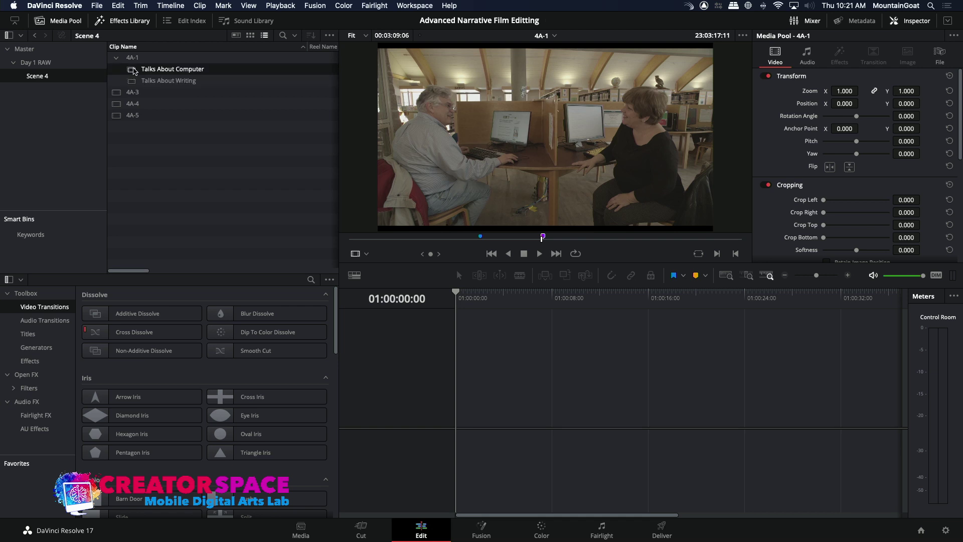
{"action": "left_click", "coordinate": [138, 82]}
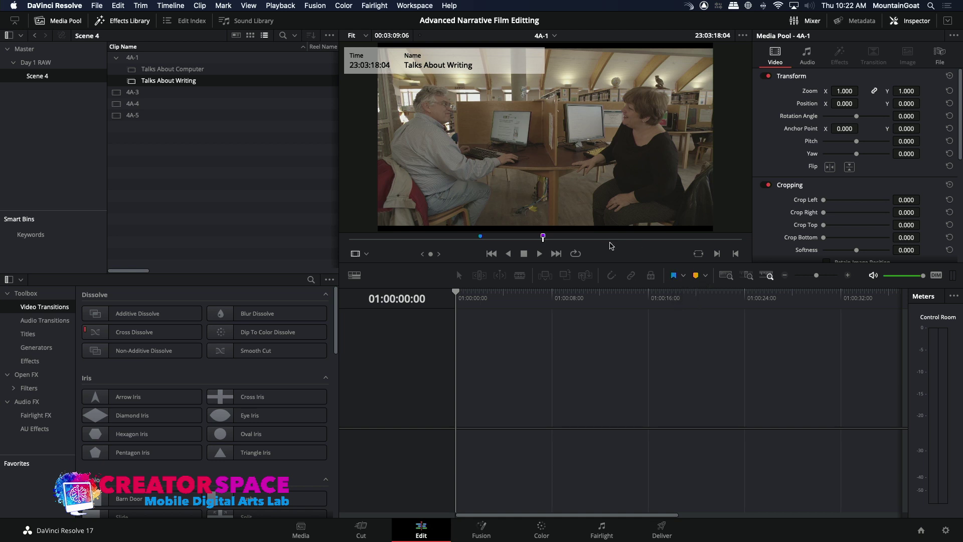
{"action": "left_click", "coordinate": [685, 276]}
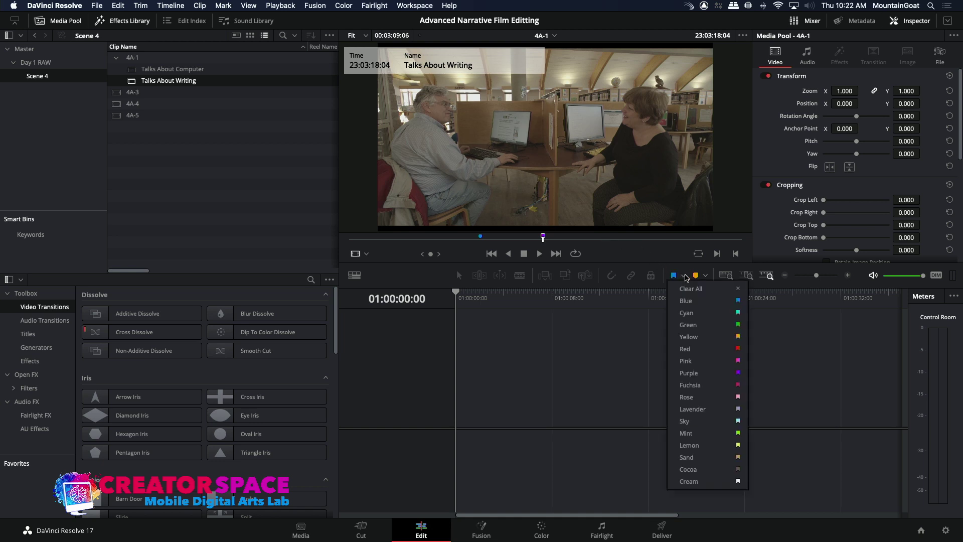
{"action": "left_click", "coordinate": [676, 278]}
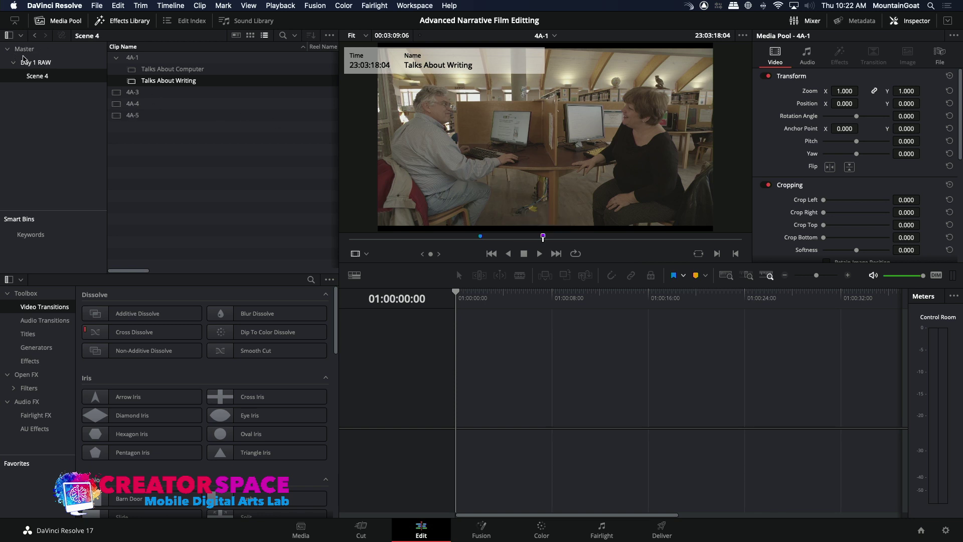
- Create a bin named "Cuts" in the Master bin
{"action": "left_click", "coordinate": [25, 50]}
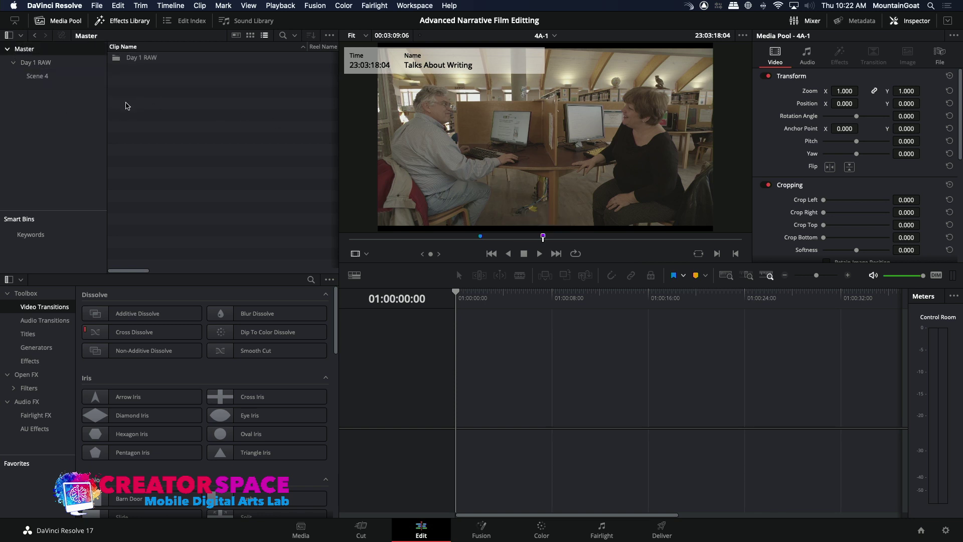
{"action": "right_click", "coordinate": [130, 109]}
{"action": "left_click", "coordinate": [147, 162]}
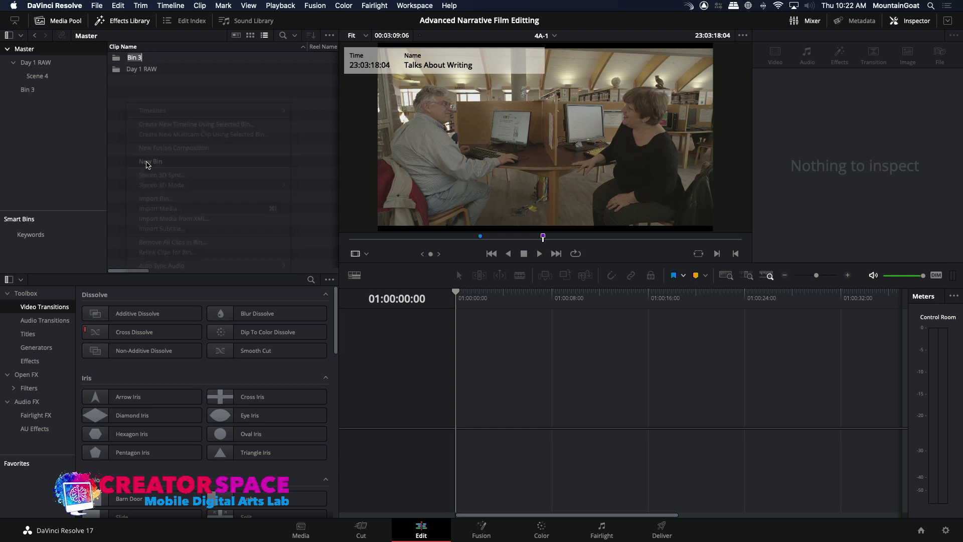
{"action": "key", "text": "BackSpace"}
{"action": "type", "text": "Cuts"}
{"action": "key", "text": "Return"}
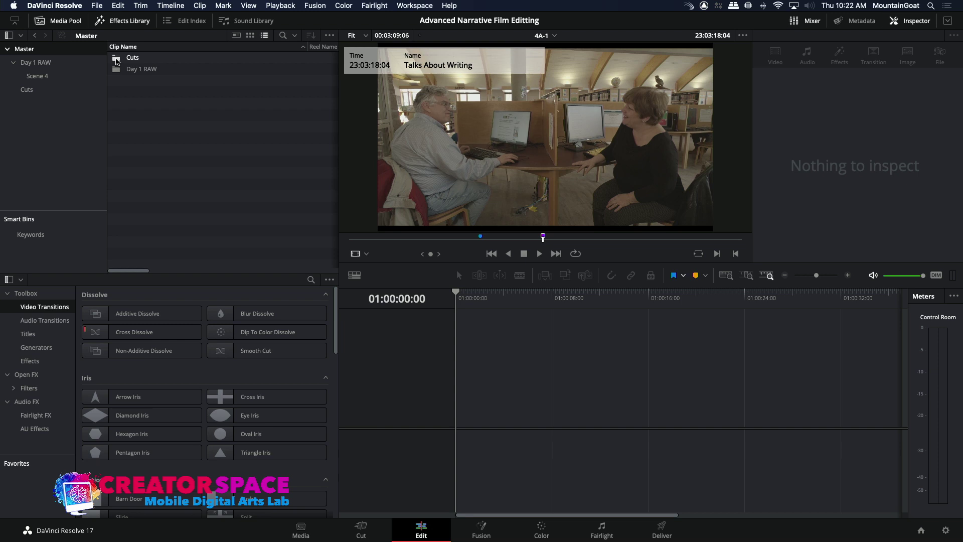
- Create an empty timeline named "Assembly Edit 1" inside the Cuts bin, using the project settings
{"action": "double_click", "coordinate": [116, 59]}
{"action": "right_click", "coordinate": [132, 72]}
{"action": "mouse_move", "coordinate": [151, 77]}
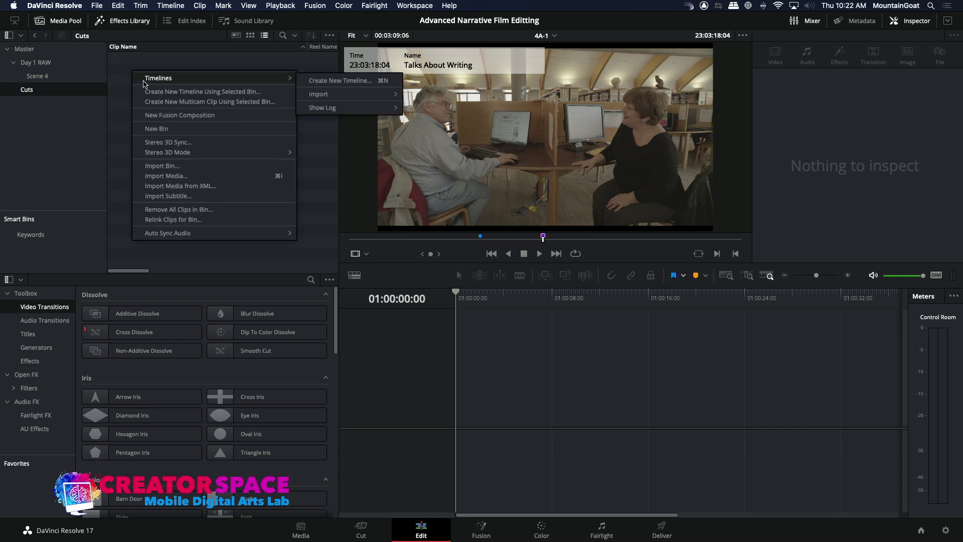
{"action": "left_click", "coordinate": [330, 81]}
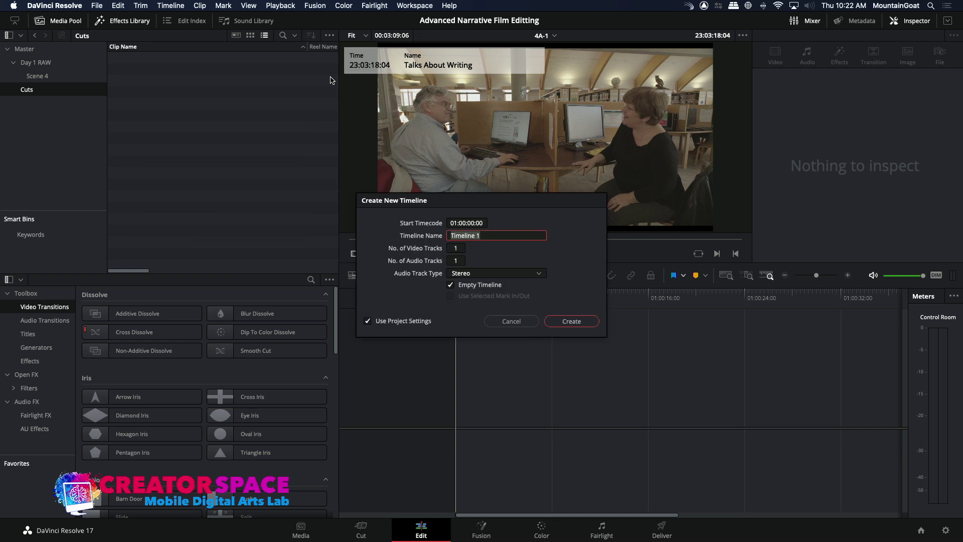
{"action": "key", "text": "BackSpace"}
{"action": "type", "text": "Adva"}
{"action": "key", "text": "Return"}
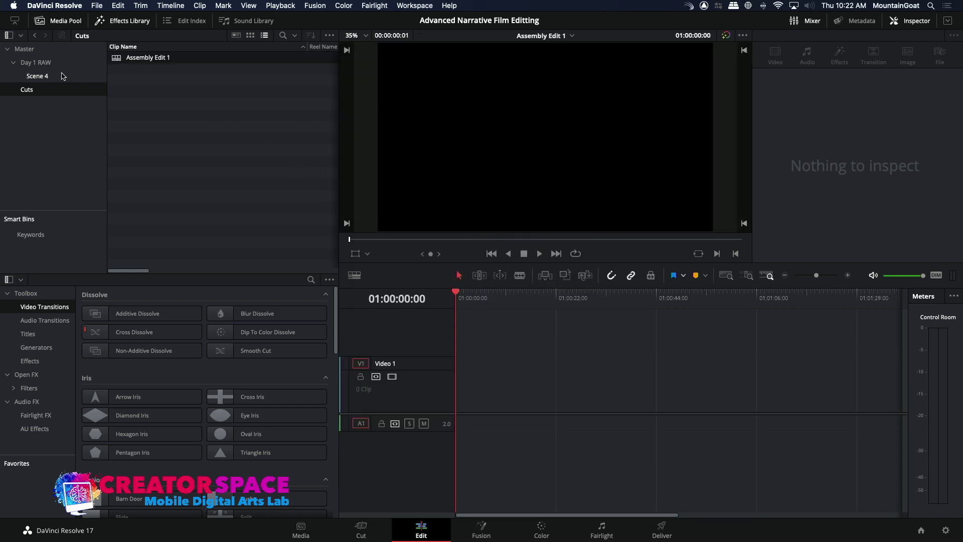
- Mark clip 4A-1 from about 23:02:25:18 to 23:04:04:08 and overwrite that range into the Assembly Edit 1 timeline
{"action": "left_click", "coordinate": [44, 75]}
{"action": "left_click", "coordinate": [132, 57]}
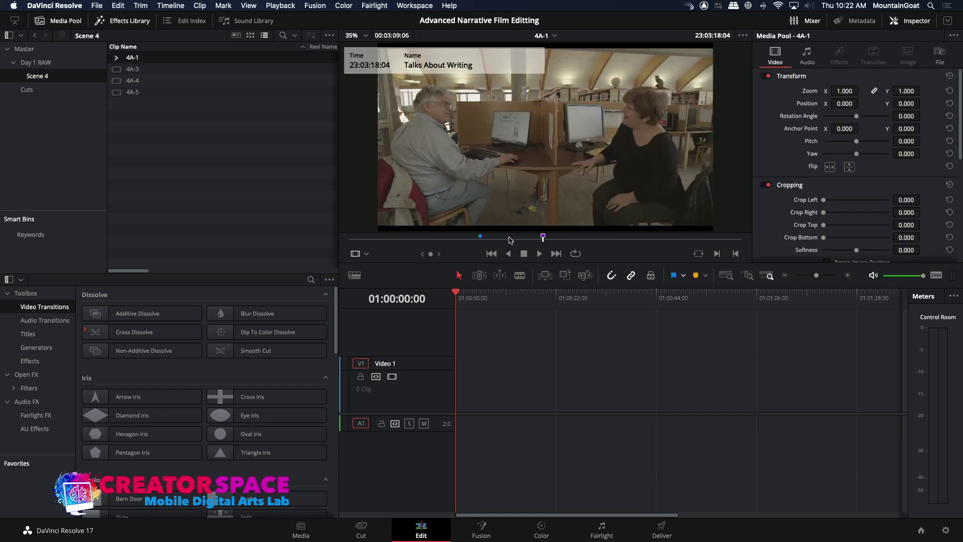
{"action": "left_click", "coordinate": [434, 239]}
{"action": "key", "text": "i"}
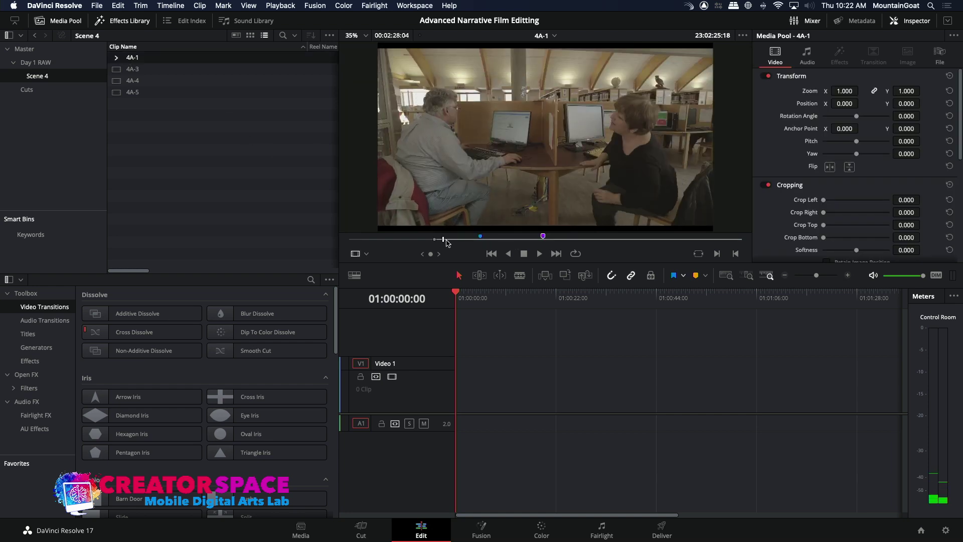
{"action": "left_click", "coordinate": [624, 239]}
{"action": "left_click", "coordinate": [638, 239]}
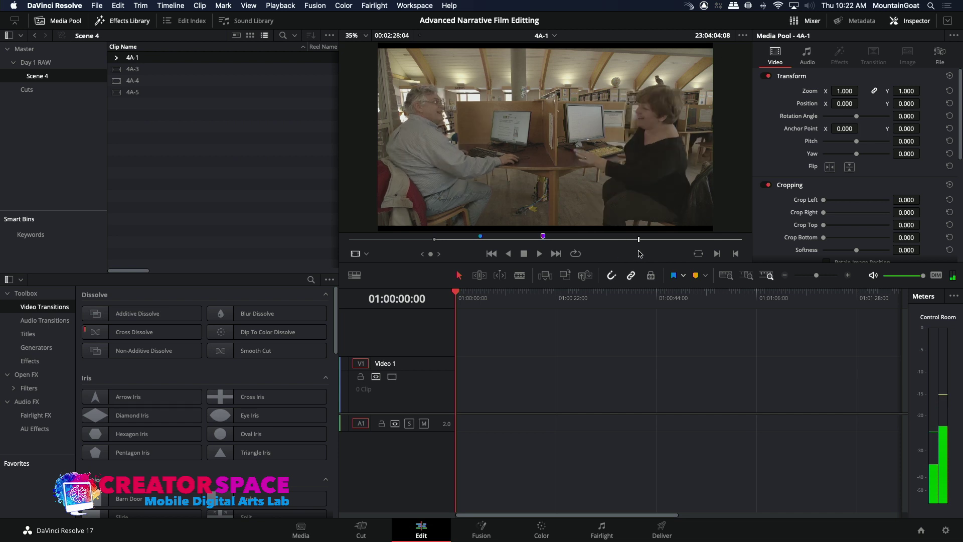
{"action": "key", "text": "o"}
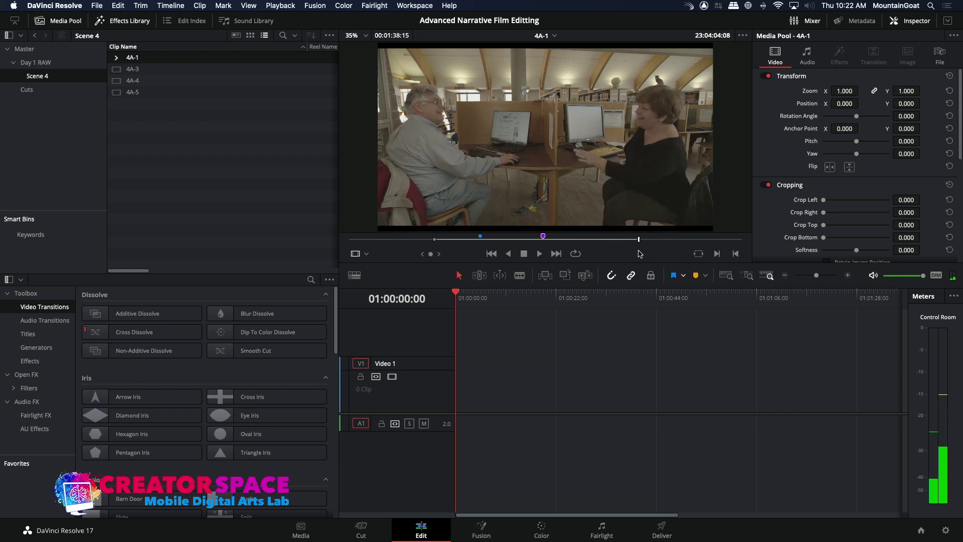
{"action": "left_click", "coordinate": [566, 277]}
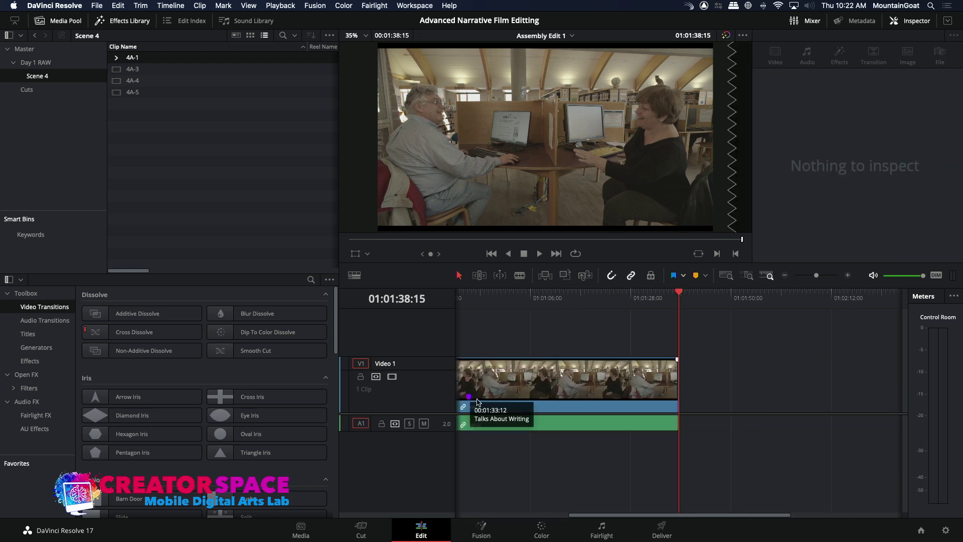
- Open the "Talks About Writing" marker on timeline clip 4A-1 and review its name, keyword, color and removal option
{"action": "left_click_drag", "start_coordinate": [503, 299], "coordinate": [478, 300]}
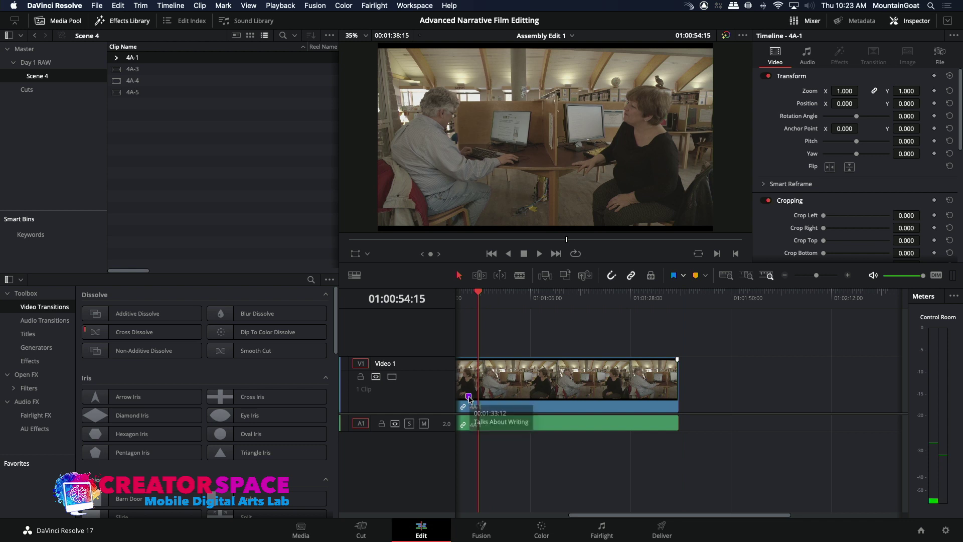
{"action": "double_click", "coordinate": [469, 397]}
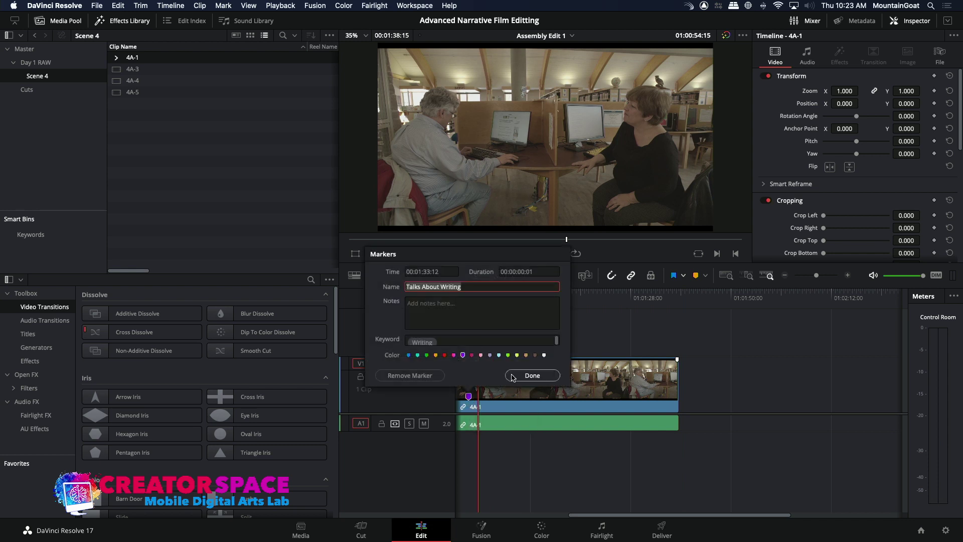
{"action": "left_click", "coordinate": [532, 375]}
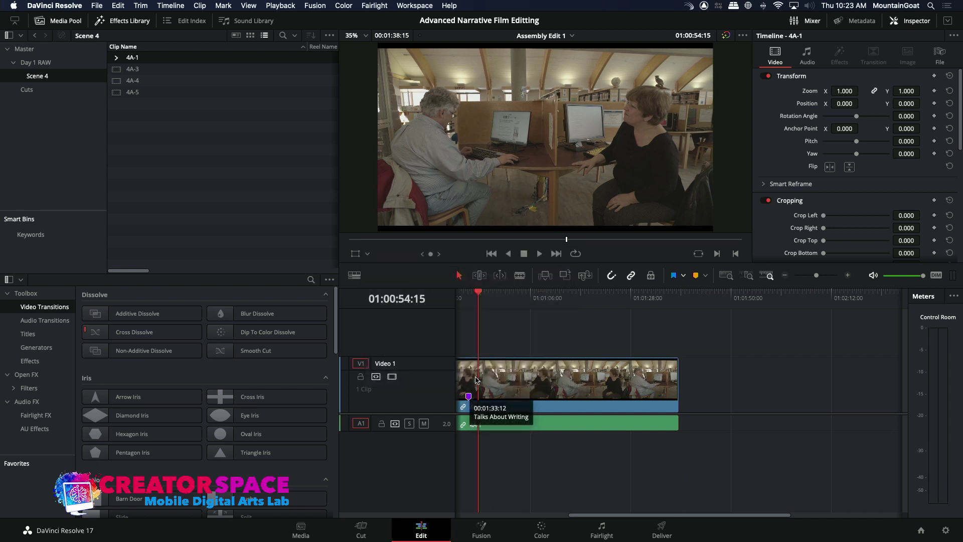
{"action": "right_click", "coordinate": [470, 398]}
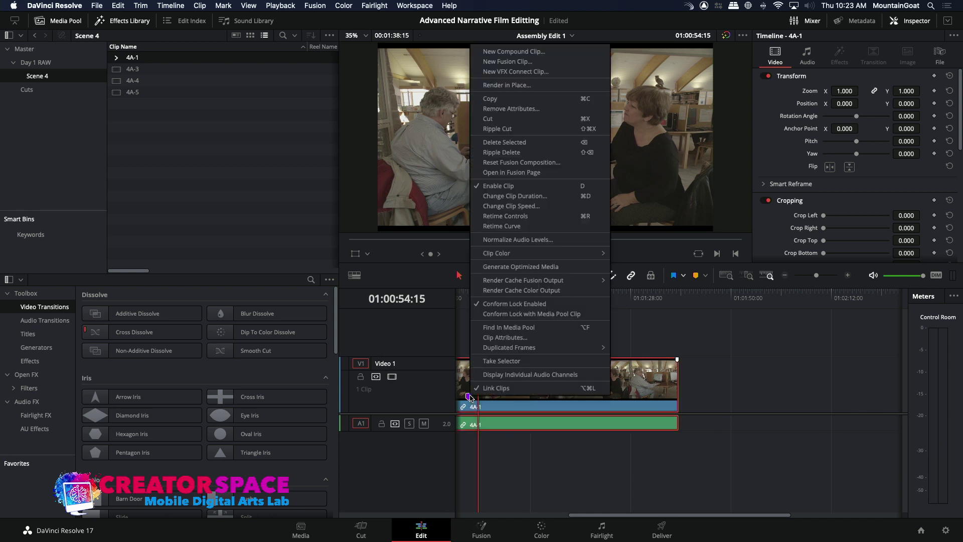
{"action": "left_click", "coordinate": [471, 397]}
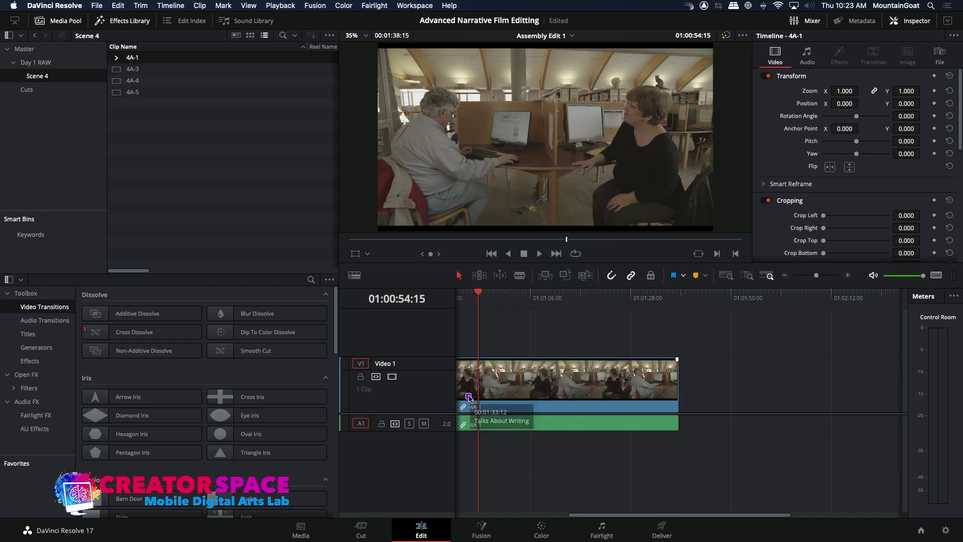
{"action": "double_click", "coordinate": [468, 397]}
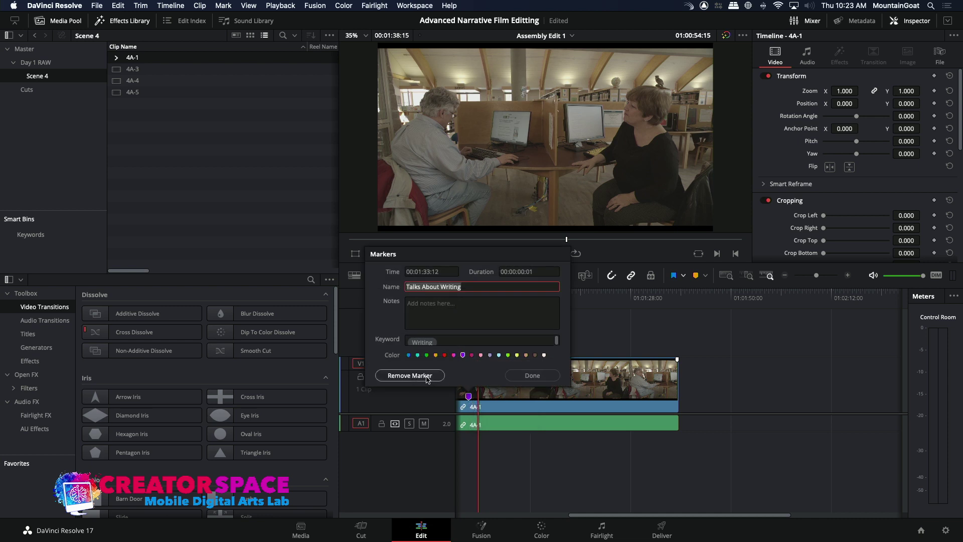
{"action": "left_click", "coordinate": [530, 375]}
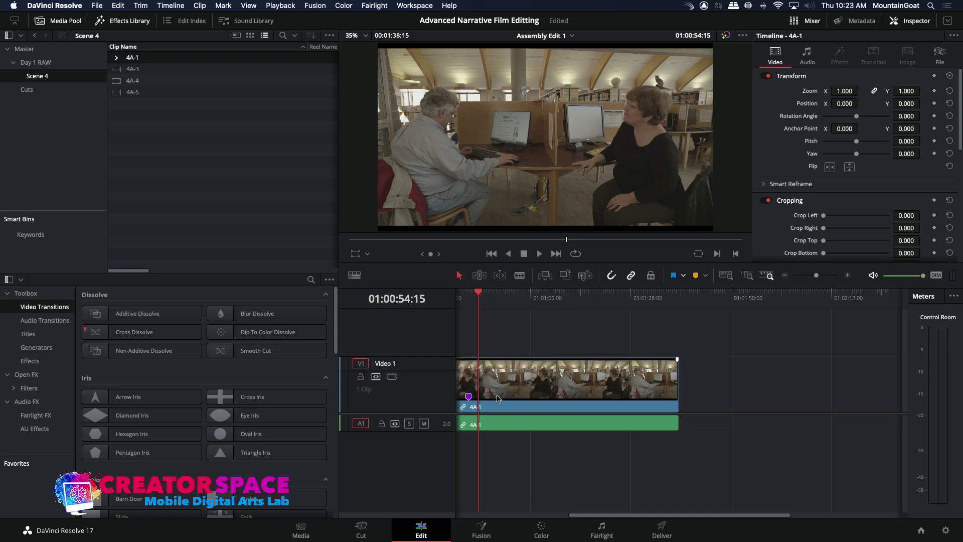
- Trim the end of clip 4A-1 in the Assembly Edit 1 timeline back to about 01:01:26:08
{"action": "left_click_drag", "start_coordinate": [678, 397], "coordinate": [623, 407]}
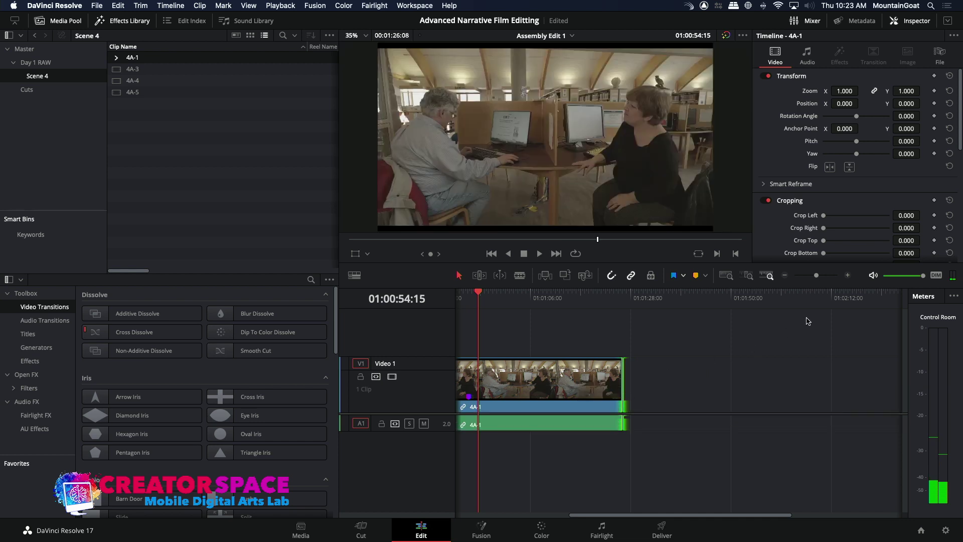
{"action": "left_click", "coordinate": [848, 275]}
{"action": "left_click", "coordinate": [753, 308]}
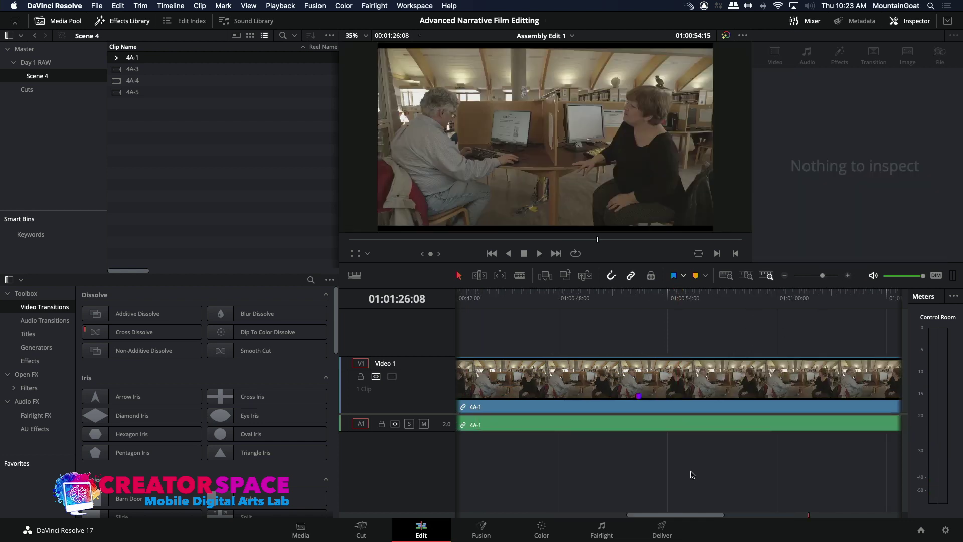
- Locate both markers on timeline clip 4A-1 and view the details of "Talks About Computer" and "Talks About Writing"
{"action": "left_click_drag", "start_coordinate": [683, 511], "coordinate": [576, 496]}
{"action": "scroll", "coordinate": [576, 496], "scroll_direction": "right", "scroll_amount": 3}
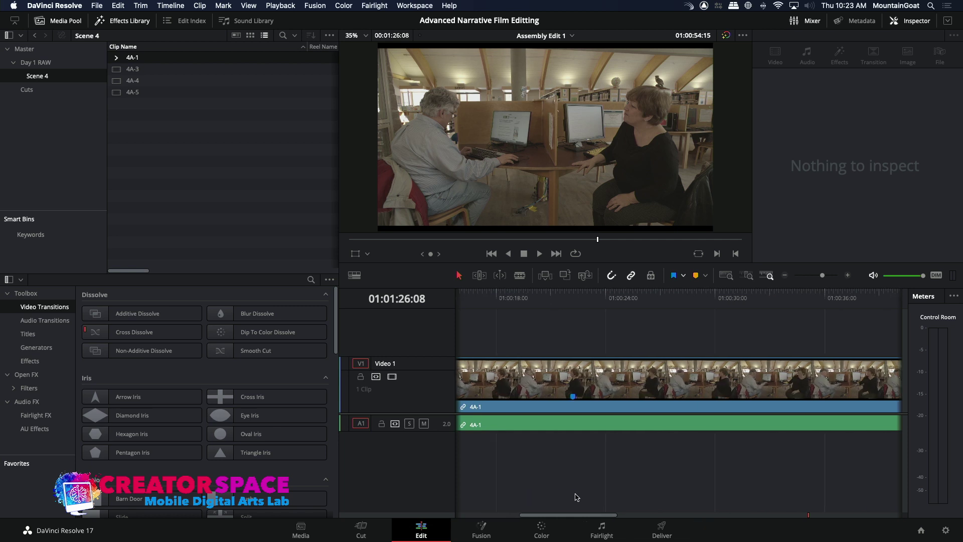
{"action": "left_click", "coordinate": [785, 276]}
{"action": "left_click", "coordinate": [785, 276]}
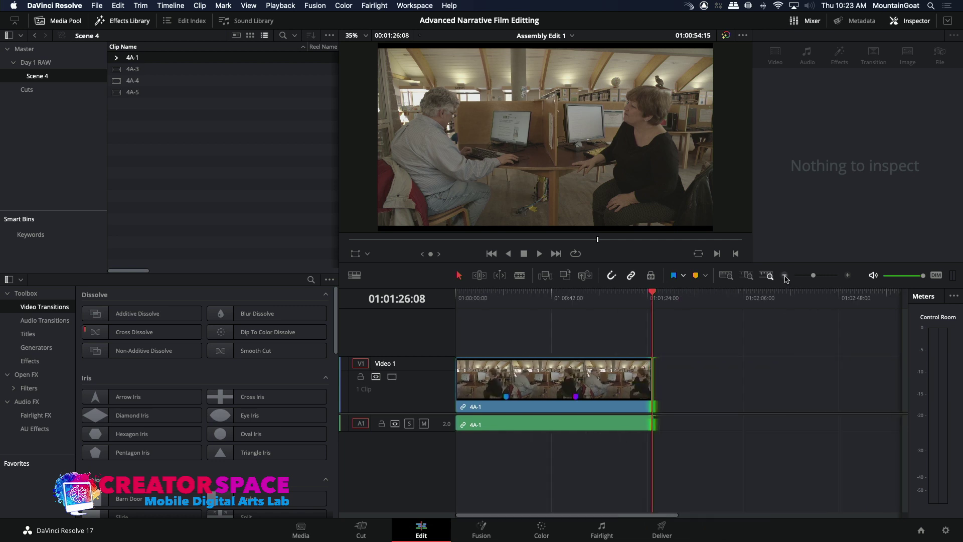
{"action": "double_click", "coordinate": [505, 396]}
{"action": "double_click", "coordinate": [576, 397]}
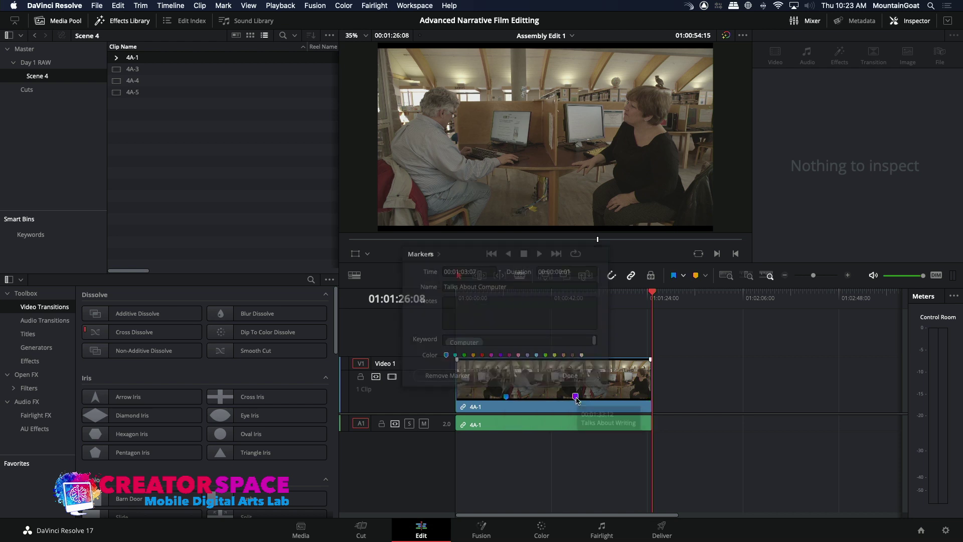
{"action": "left_click", "coordinate": [639, 376]}
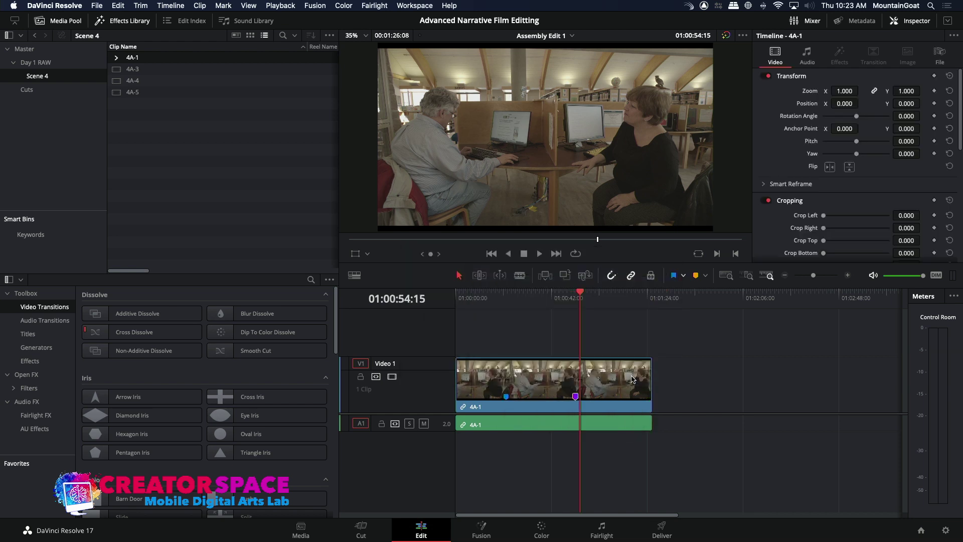
- Flag timeline clip 4A-1 in blue and add a note to the flag
{"action": "left_click", "coordinate": [625, 300]}
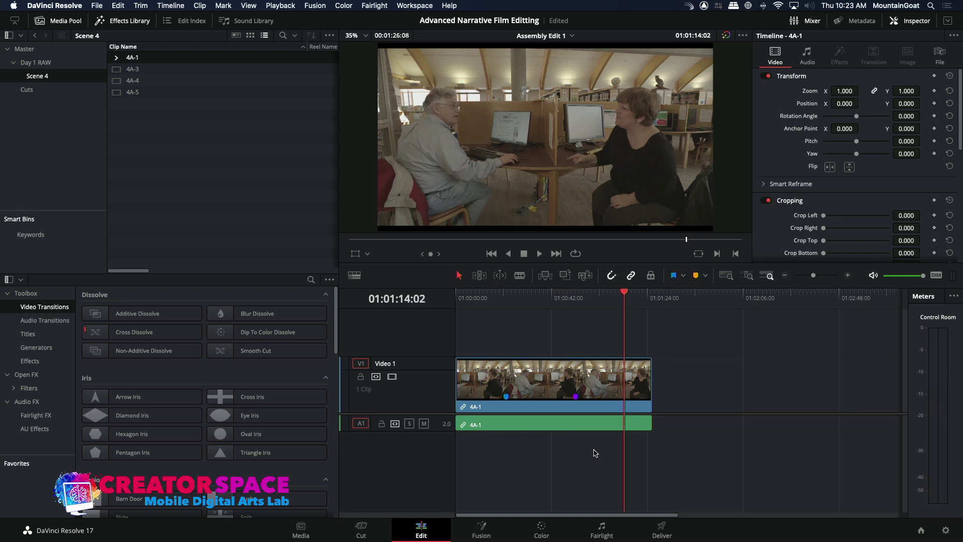
{"action": "left_click", "coordinate": [626, 407]}
{"action": "left_click", "coordinate": [683, 276]}
{"action": "left_click", "coordinate": [683, 300]}
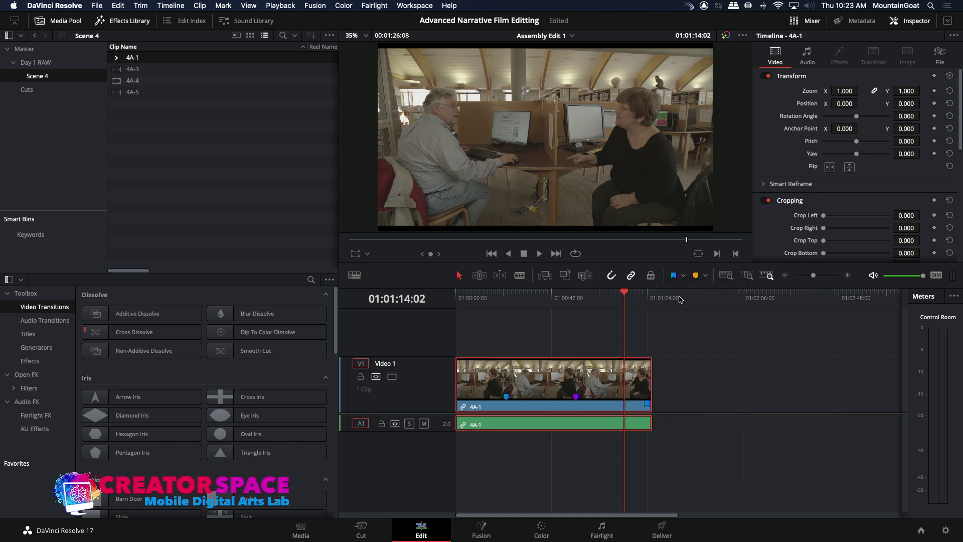
{"action": "double_click", "coordinate": [647, 404]}
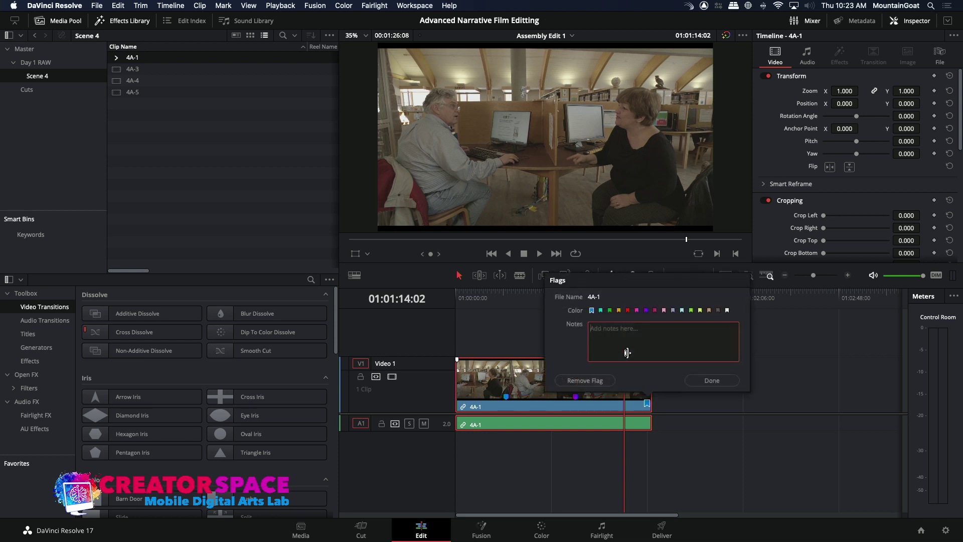
{"action": "type", "text": "T"}
{"action": "left_click", "coordinate": [704, 381]}
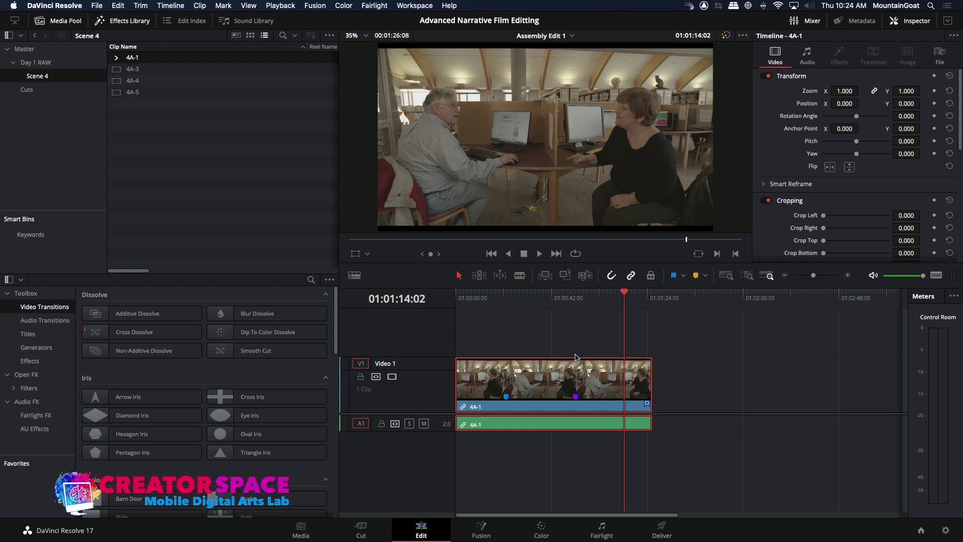
- Move the playhead to the "Talks About Computer" marker and then the "Talks About Writing" marker to view their overlays
{"action": "left_click", "coordinate": [502, 299]}
{"action": "left_click", "coordinate": [580, 298]}
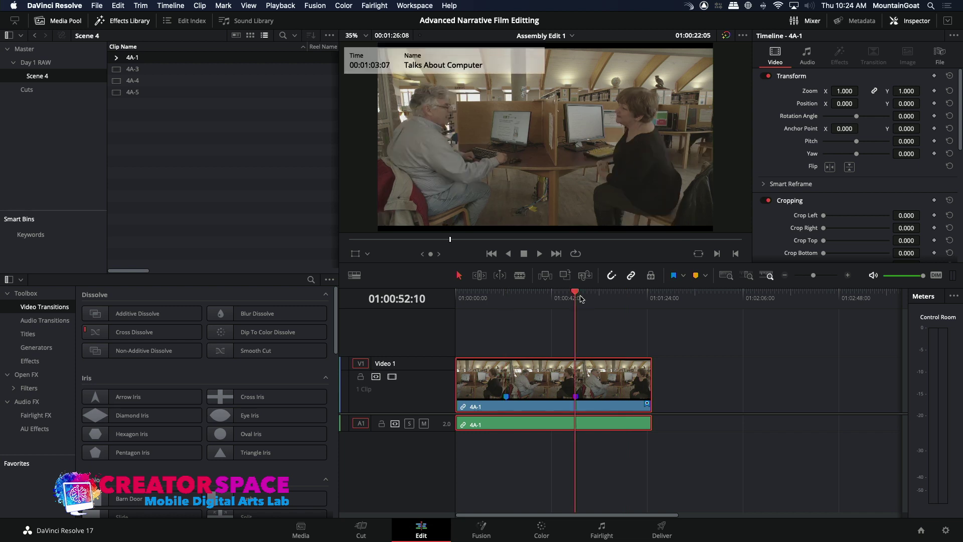
{"action": "left_click", "coordinate": [575, 396]}
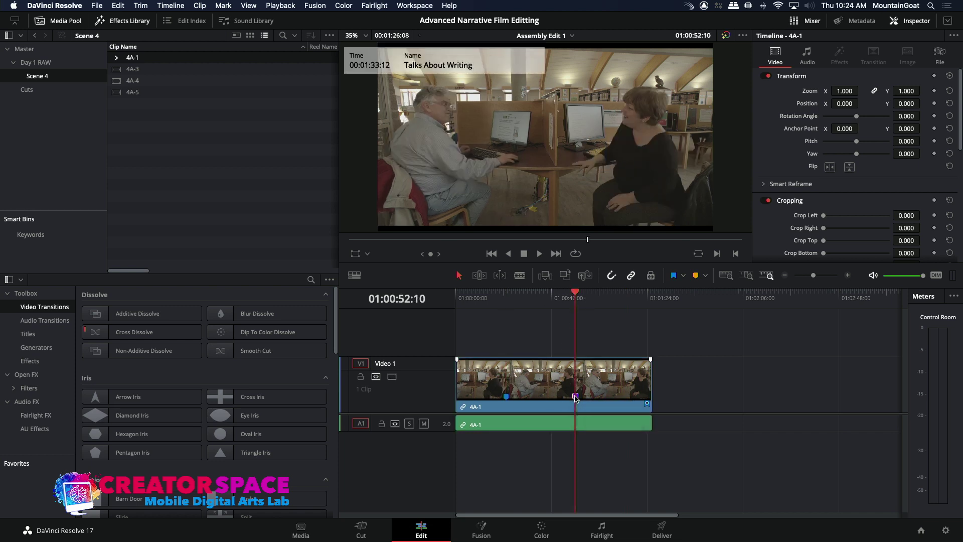
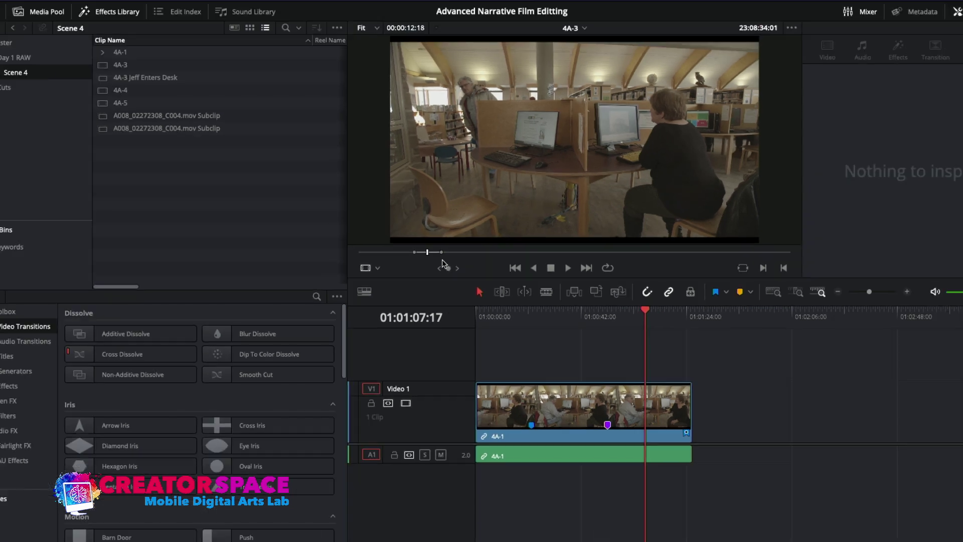
- Rename the last A008_02272308_C004.mov subclip in the Scene 4 bin as "4A-3 Jeff Enters Desk"
{"action": "double_click", "coordinate": [105, 129]}
{"action": "left_click_drag", "start_coordinate": [390, 252], "coordinate": [384, 285]}
{"action": "left_click", "coordinate": [168, 132]}
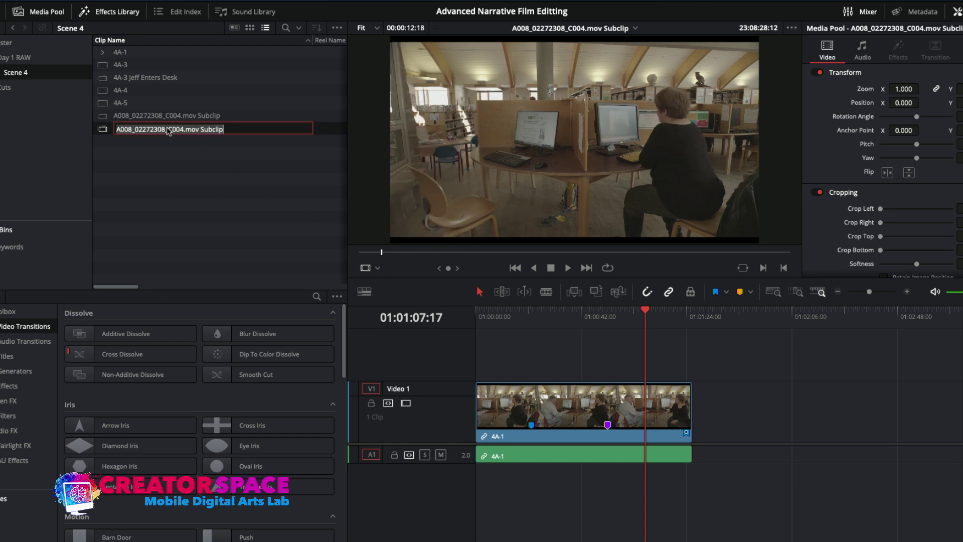
{"action": "type", "text": "4A-3 Jeff Enters Des"}
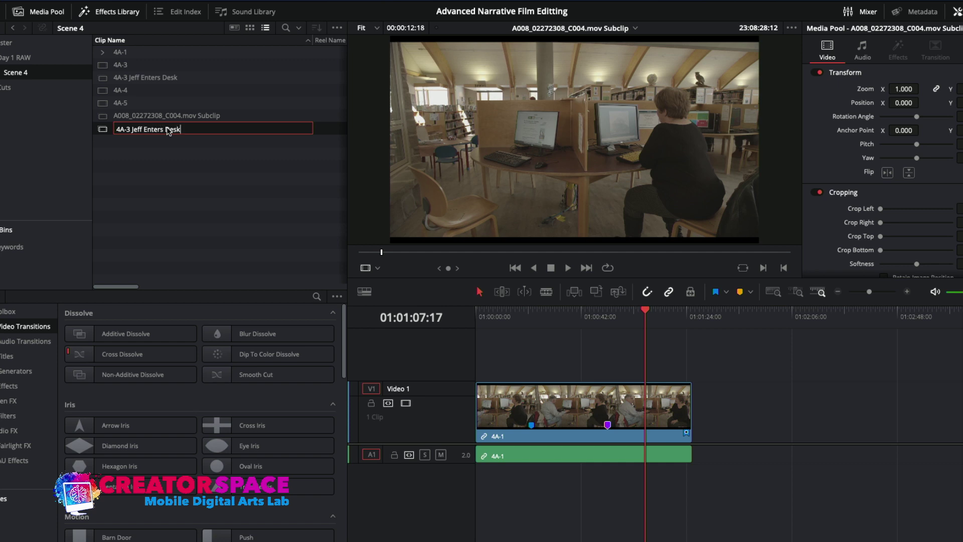
{"action": "type", "text": "k"}
{"action": "key", "text": "Return"}
- Delete the A008_02272308_C004.mov subclip and the duplicate "4A-3 Jeff Enters Desk" subclip at the end of the Scene 4 bin
{"action": "left_click", "coordinate": [106, 80]}
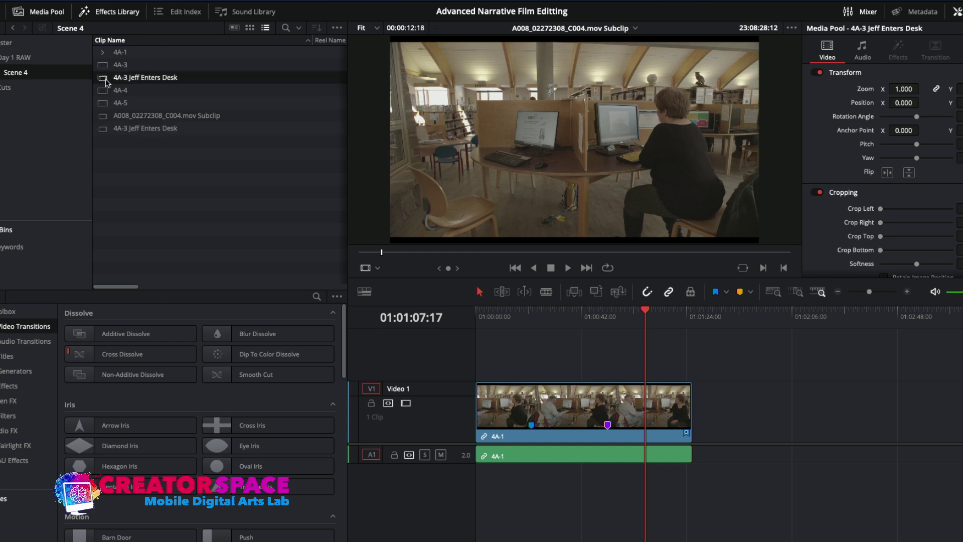
{"action": "right_click", "coordinate": [106, 81]}
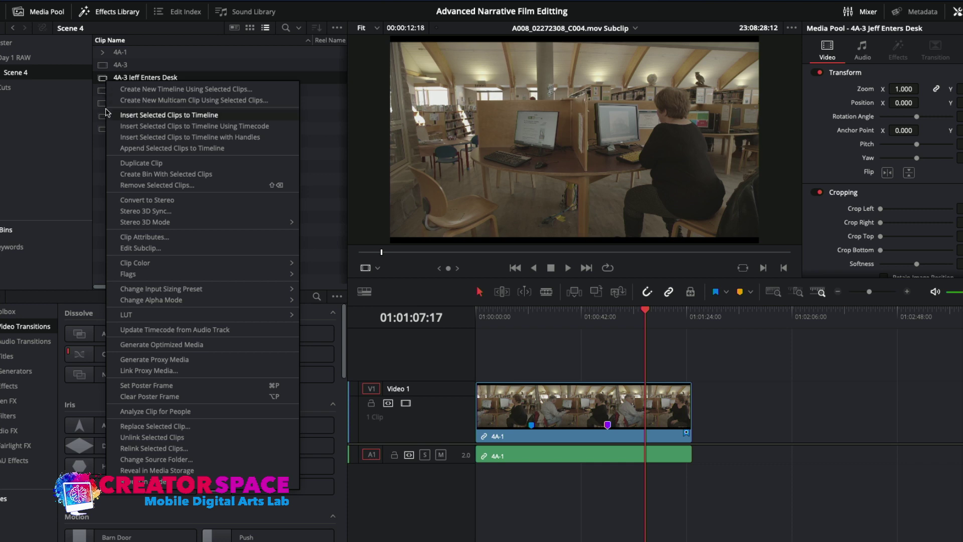
{"action": "left_click", "coordinate": [101, 135]}
{"action": "left_click", "coordinate": [101, 74]}
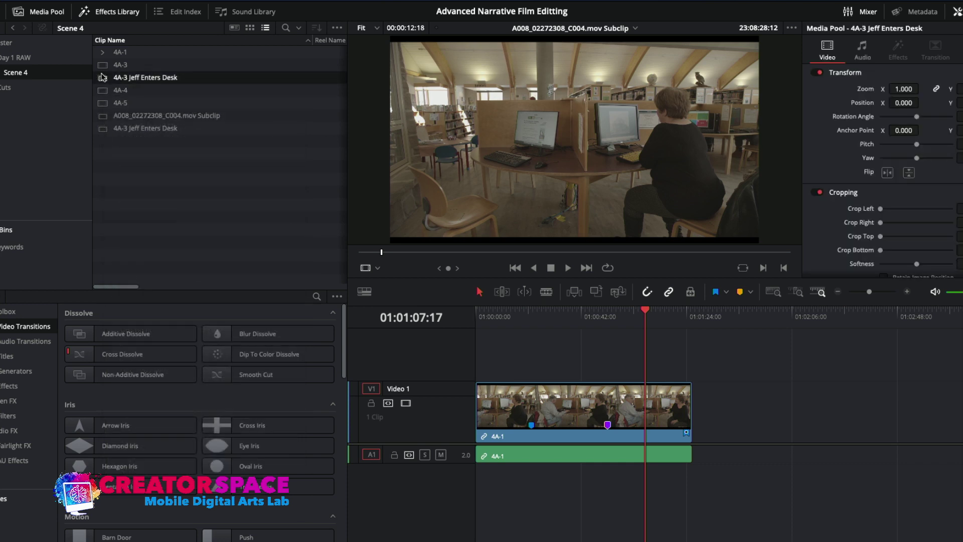
{"action": "left_click", "coordinate": [103, 116]}
{"action": "key", "text": "Delete"}
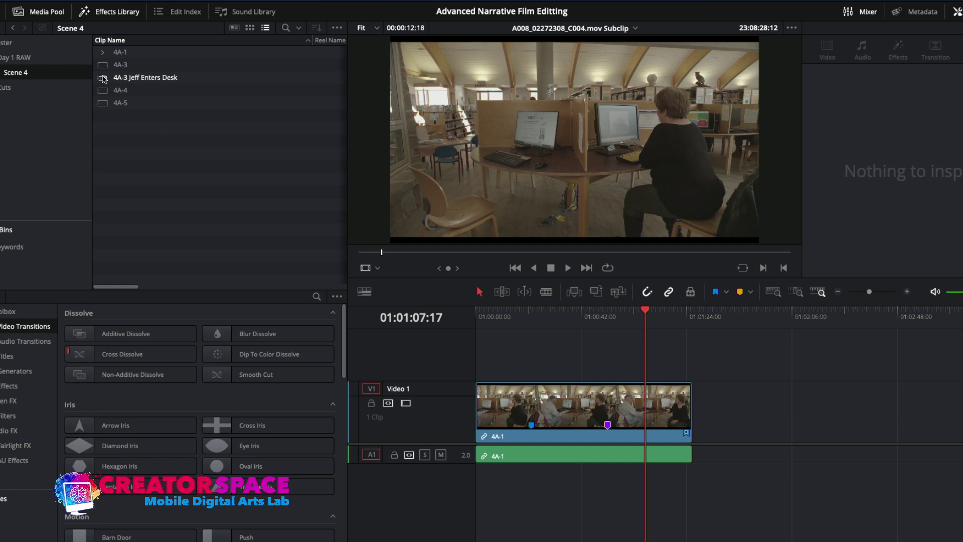
- View clip 4A-3 and its subclip "4A-3 Jeff Enters Desk" in the source viewer to compare them
{"action": "left_click", "coordinate": [103, 78]}
{"action": "left_click", "coordinate": [102, 67]}
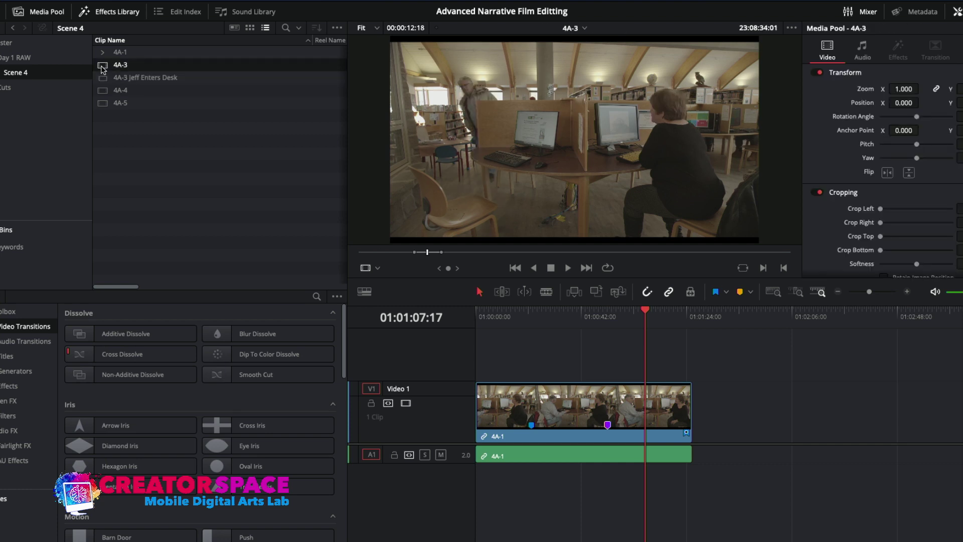
{"action": "left_click", "coordinate": [102, 80]}
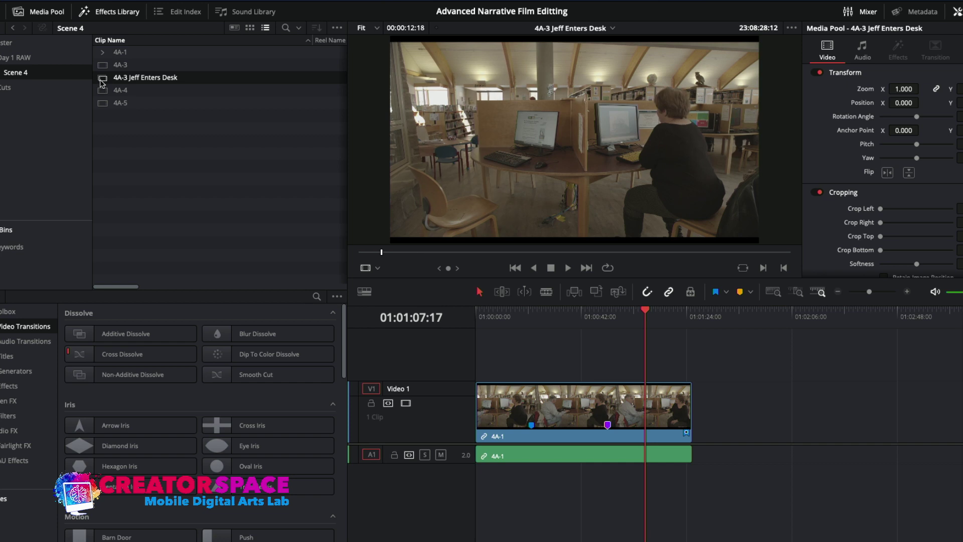
- Mark a range of about 5 seconds in clip 4A-4 ending at 23:16:11:06 and create a subclip from it
{"action": "left_click", "coordinate": [102, 91]}
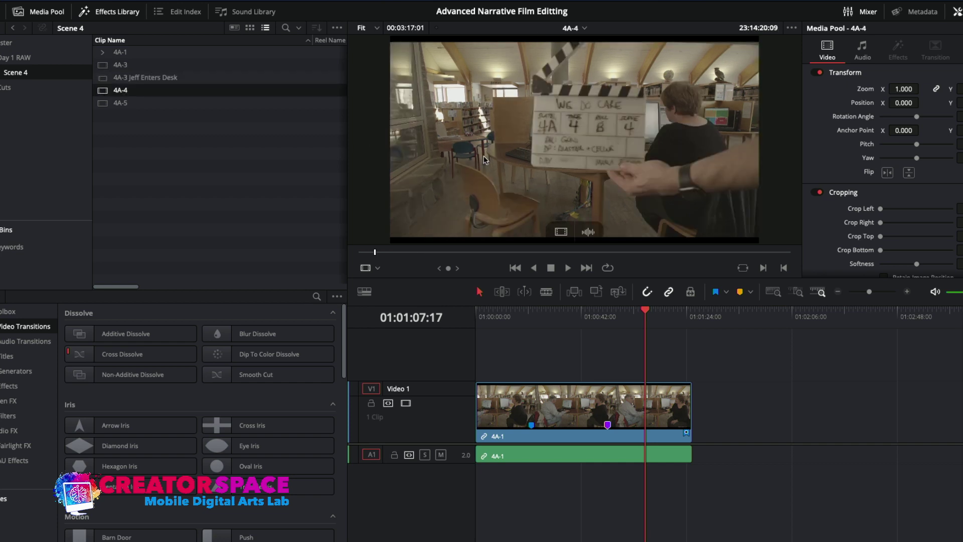
{"action": "left_click", "coordinate": [566, 252]}
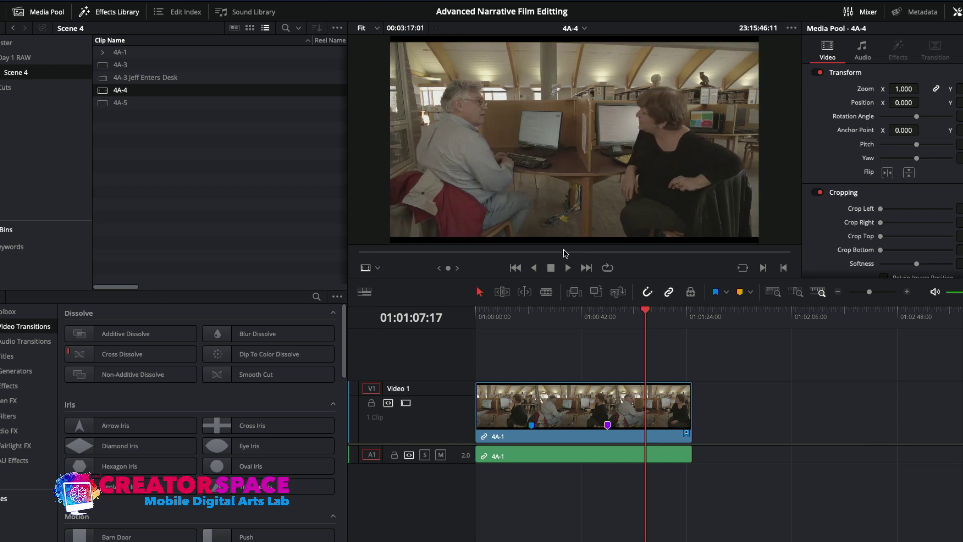
{"action": "key", "text": "space"}
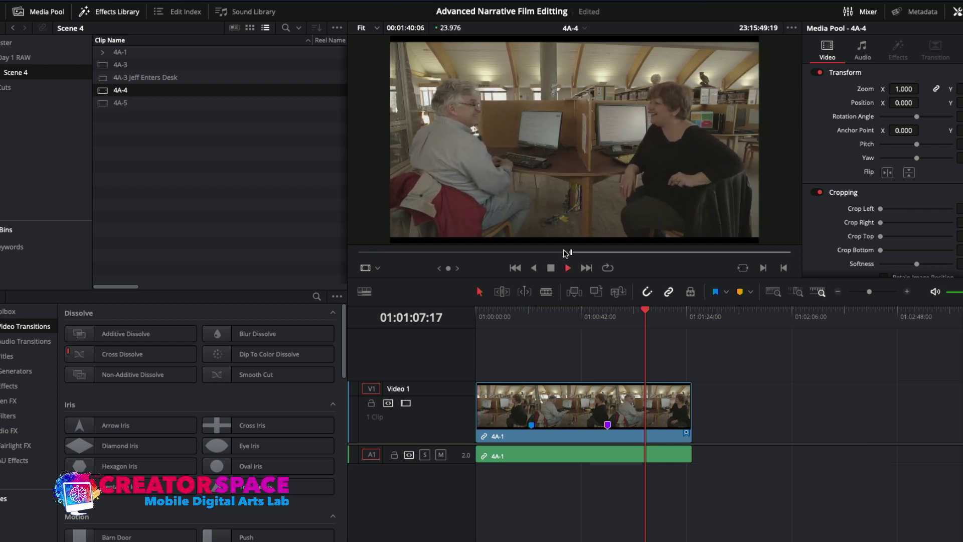
{"action": "key", "text": "space"}
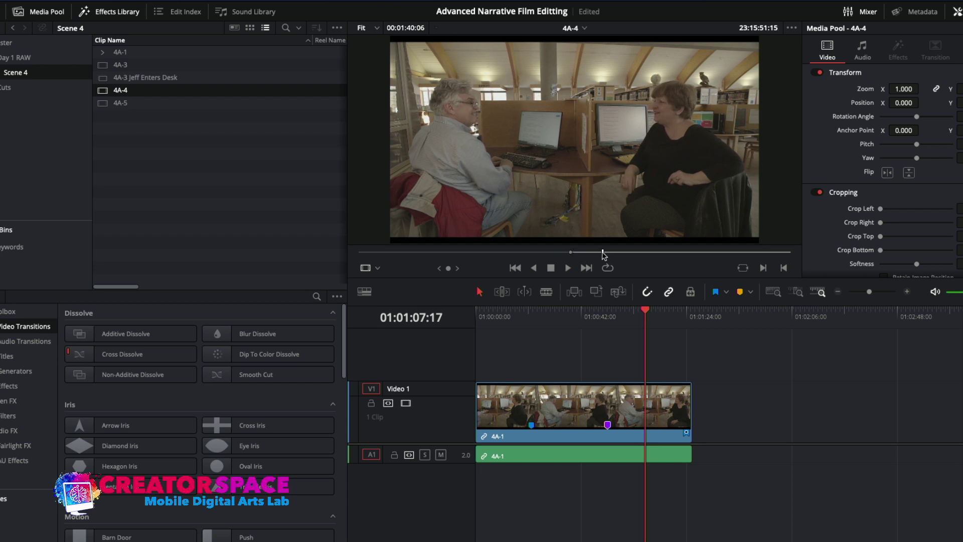
{"action": "left_click", "coordinate": [604, 252]}
{"action": "key", "text": "space"}
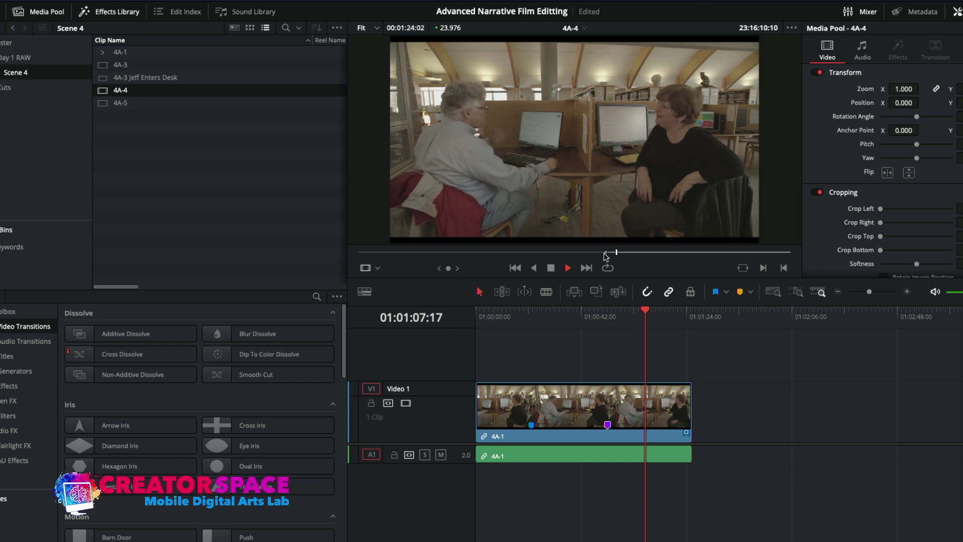
{"action": "key", "text": "space"}
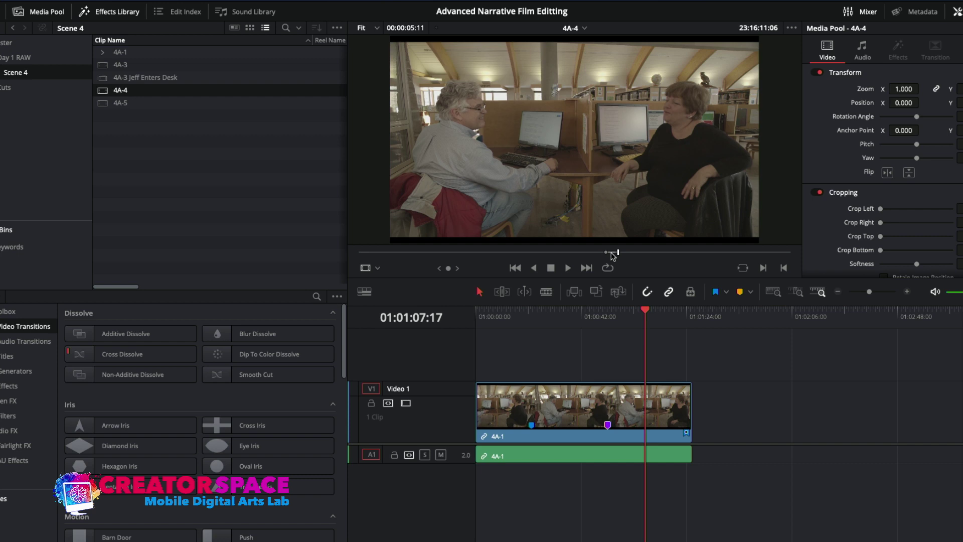
{"action": "right_click", "coordinate": [612, 253]}
{"action": "left_click", "coordinate": [631, 263]}
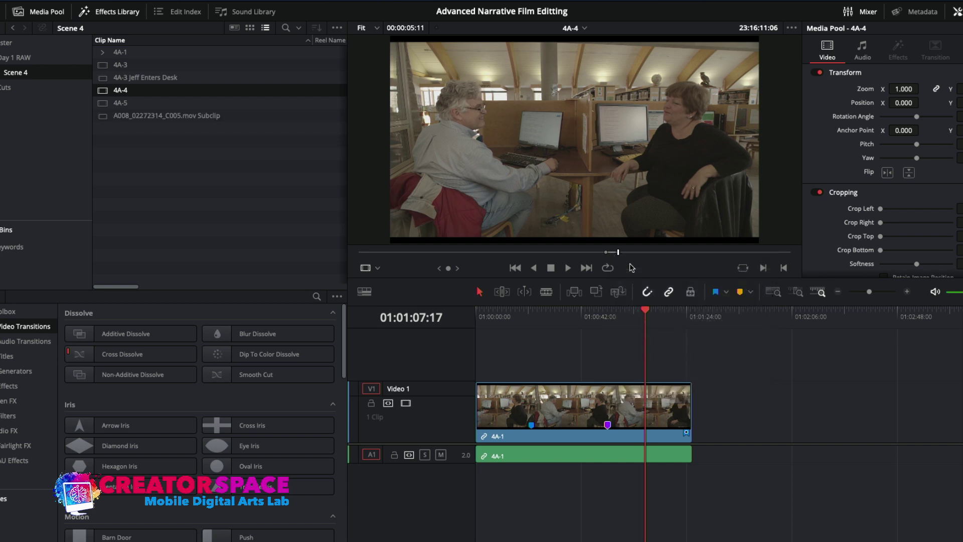
- Rename the new A008_02272314_C005.mov subclip in the Scene 4 bin as "4A-4 Jeff Talks About Retirement"
{"action": "left_click", "coordinate": [156, 117]}
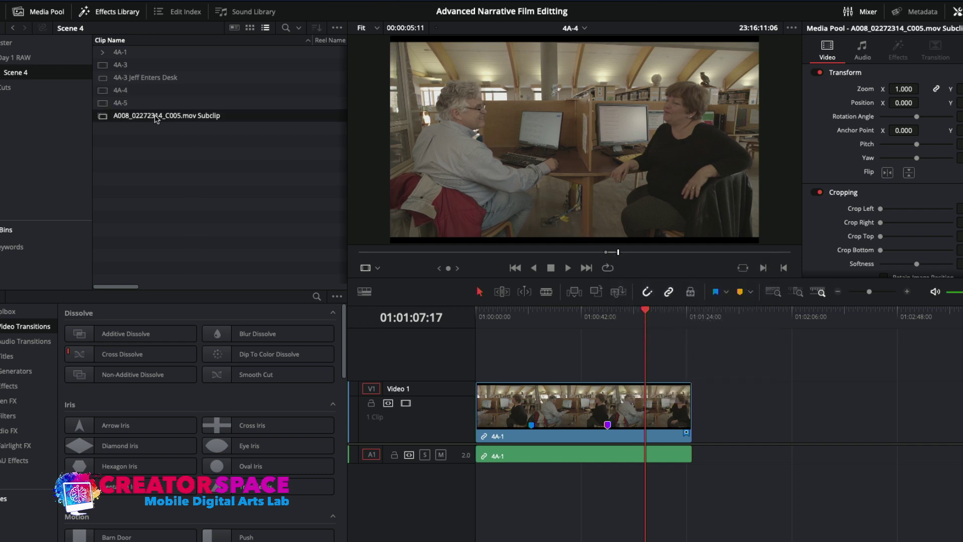
{"action": "key", "text": "Delete"}
{"action": "key", "text": "ctrl+z"}
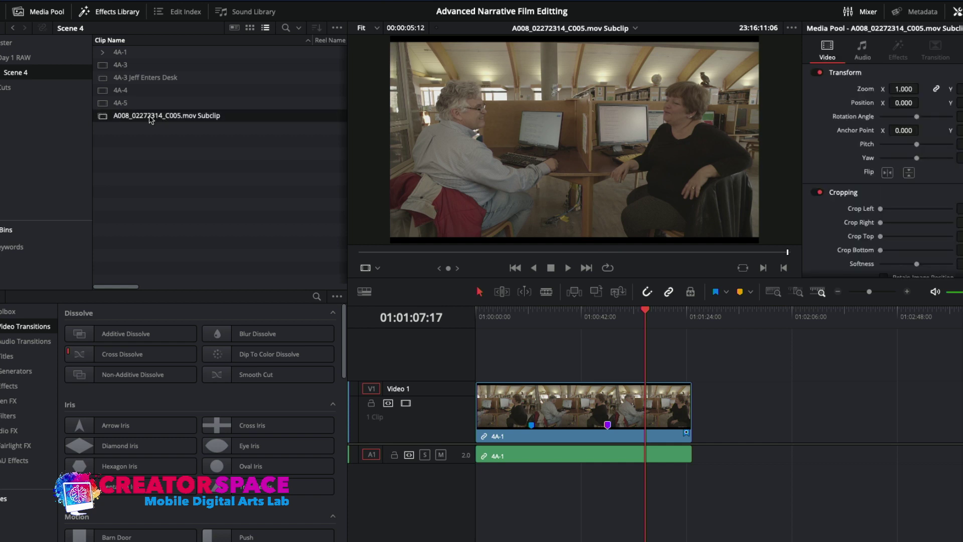
{"action": "left_click", "coordinate": [150, 118]}
{"action": "left_click_drag", "start_coordinate": [229, 117], "coordinate": [127, 110]}
{"action": "key", "text": "BackSpace"}
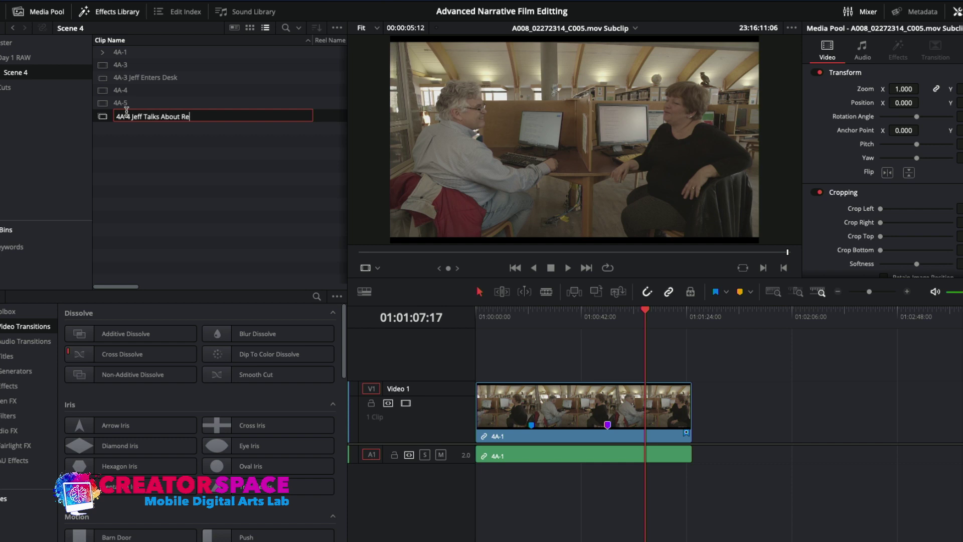
{"action": "type", "text": "4A-4 Jeff Talks About Retirement"}
{"action": "key", "text": "Return"}
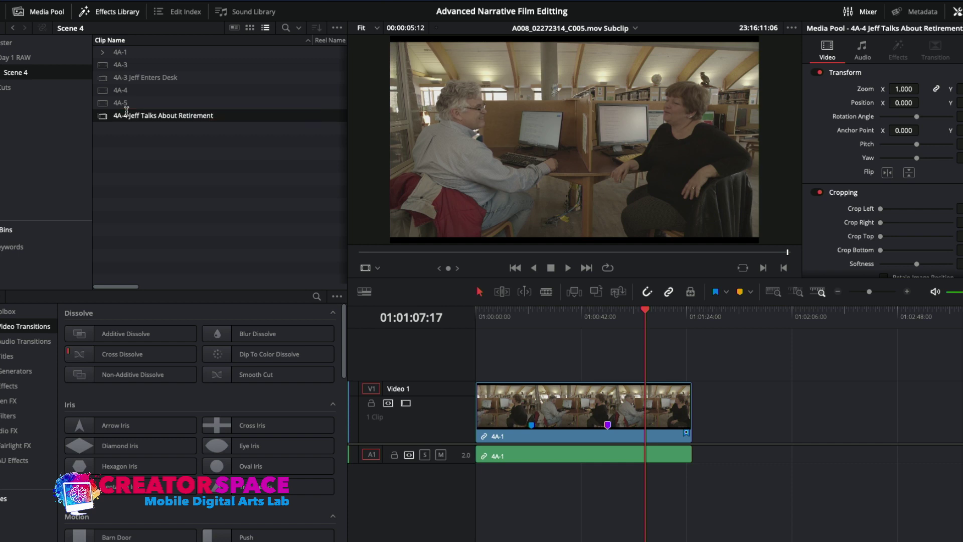
- Play the subclip "4A-4 Jeff Talks About Retirement" and open its source clip 4A-4 in the viewer for comparison
{"action": "left_click", "coordinate": [102, 120]}
{"action": "key", "text": "space"}
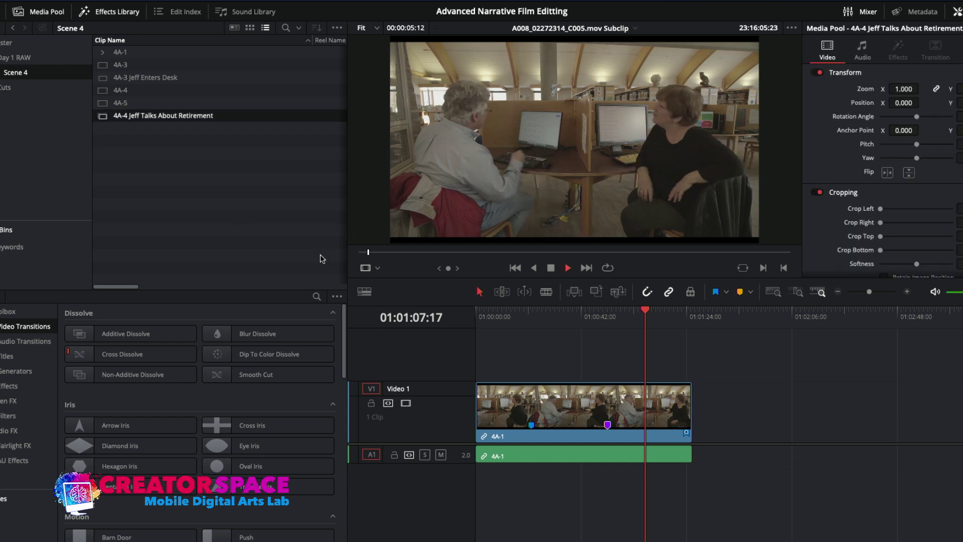
{"action": "key", "text": "space"}
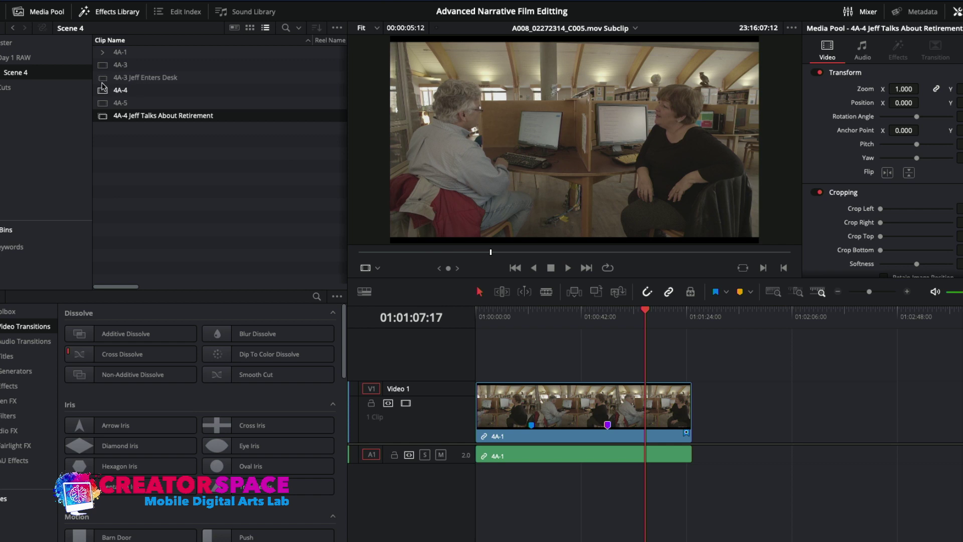
{"action": "left_click", "coordinate": [102, 90]}
{"action": "mouse_move", "coordinate": [600, 232]}
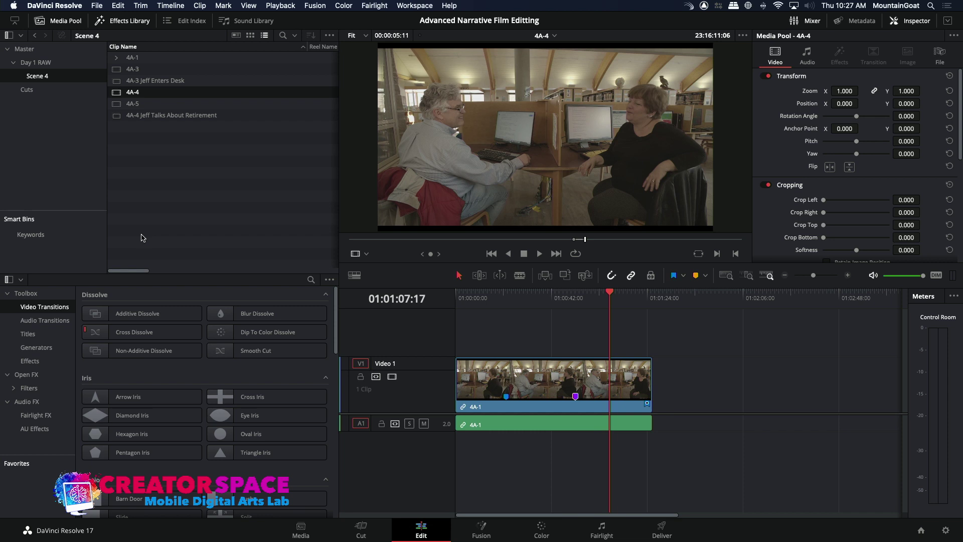
- Apply the Blackmagic Pocket 4K Film to Video v4 LUT to clip A008_02272348_C012.mov in the Day 1 RAW bin
{"action": "left_click", "coordinate": [43, 62]}
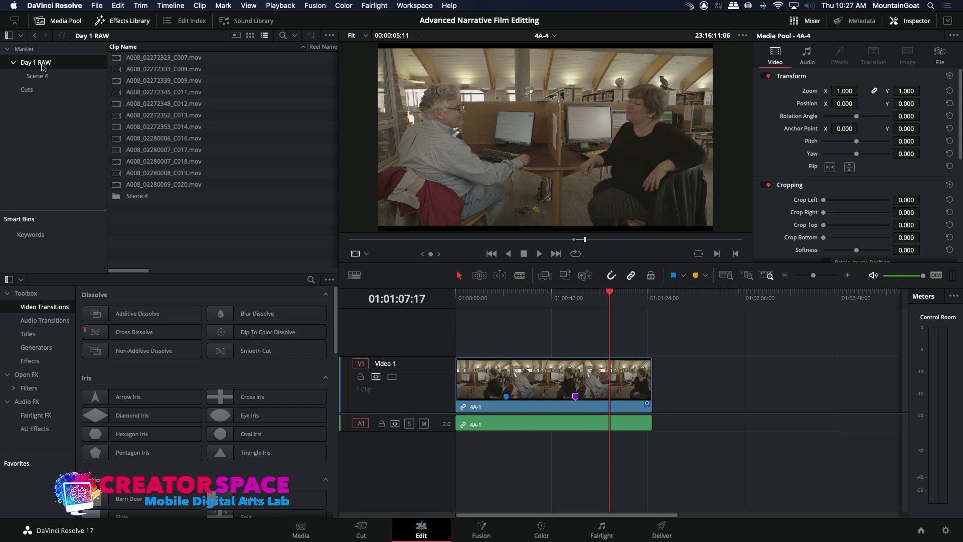
{"action": "double_click", "coordinate": [119, 106]}
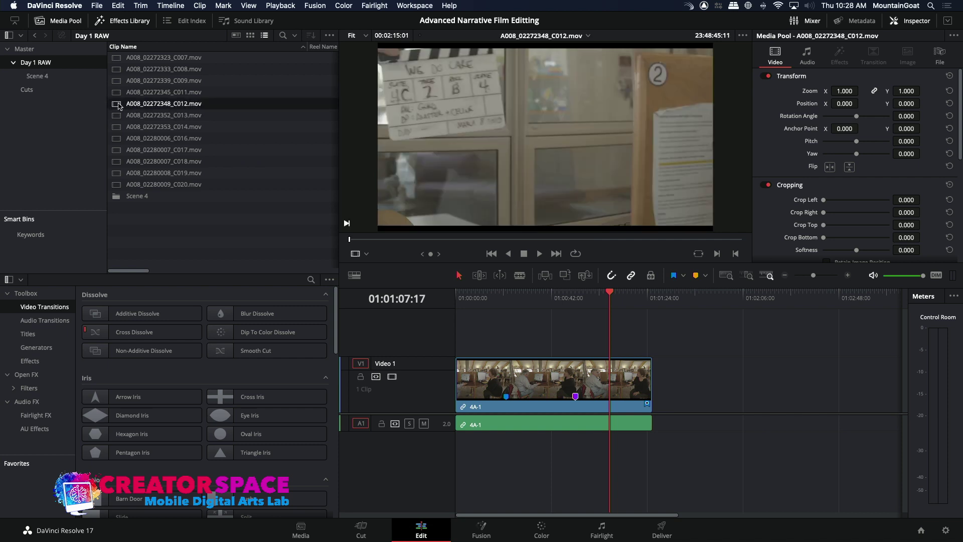
{"action": "left_click", "coordinate": [501, 239]}
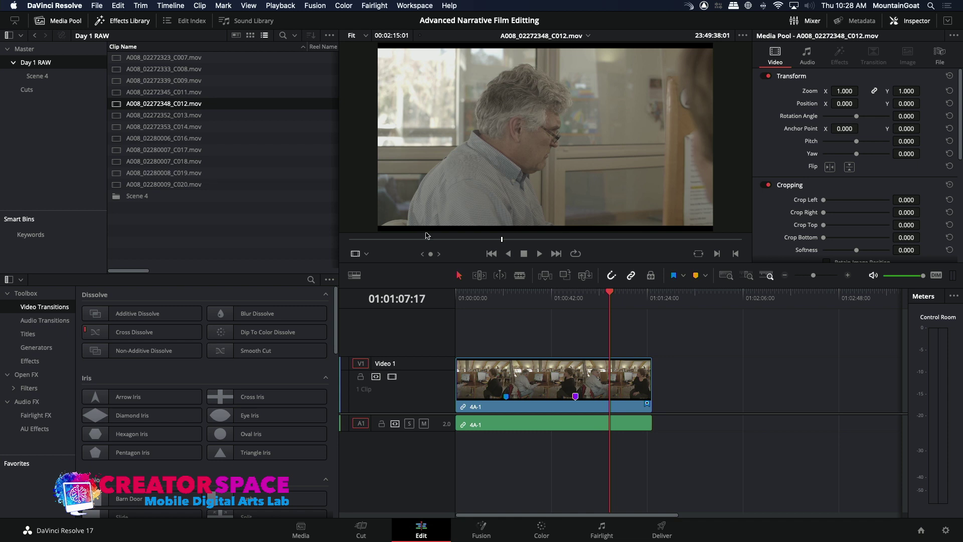
{"action": "right_click", "coordinate": [117, 104]}
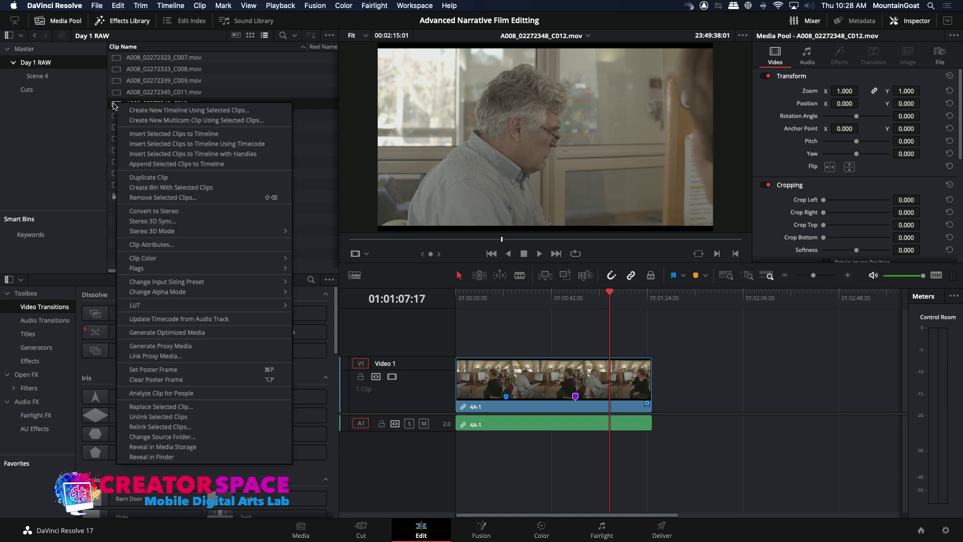
{"action": "mouse_move", "coordinate": [148, 307]}
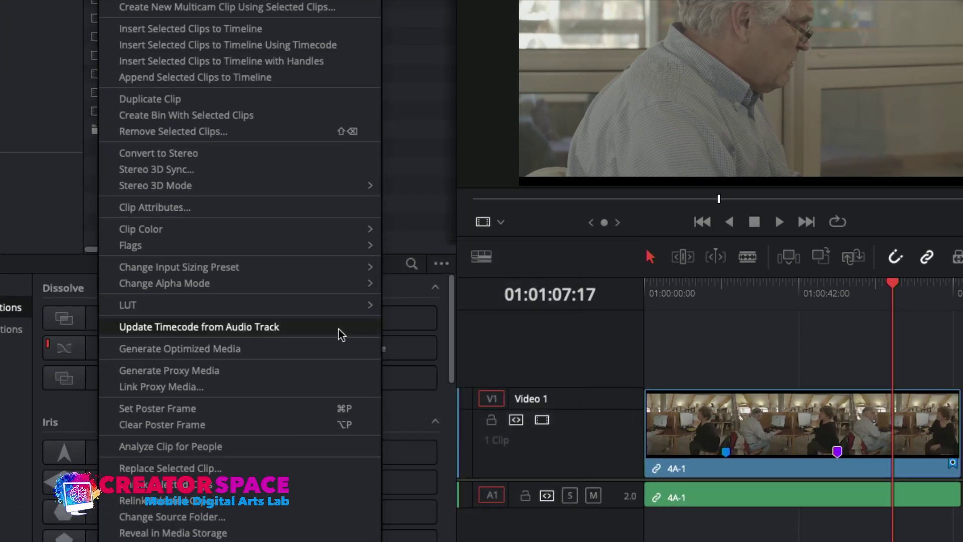
{"action": "mouse_move", "coordinate": [279, 307]}
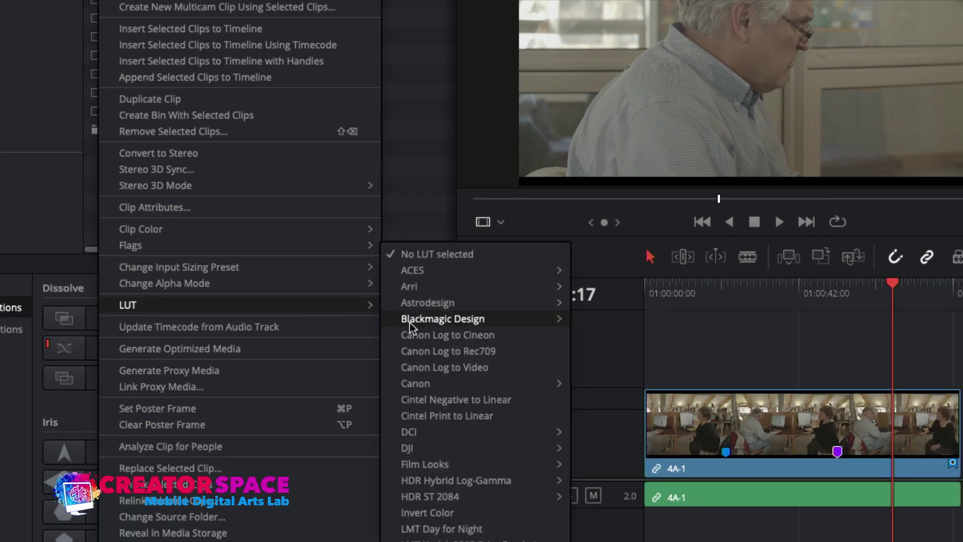
{"action": "mouse_move", "coordinate": [413, 323]}
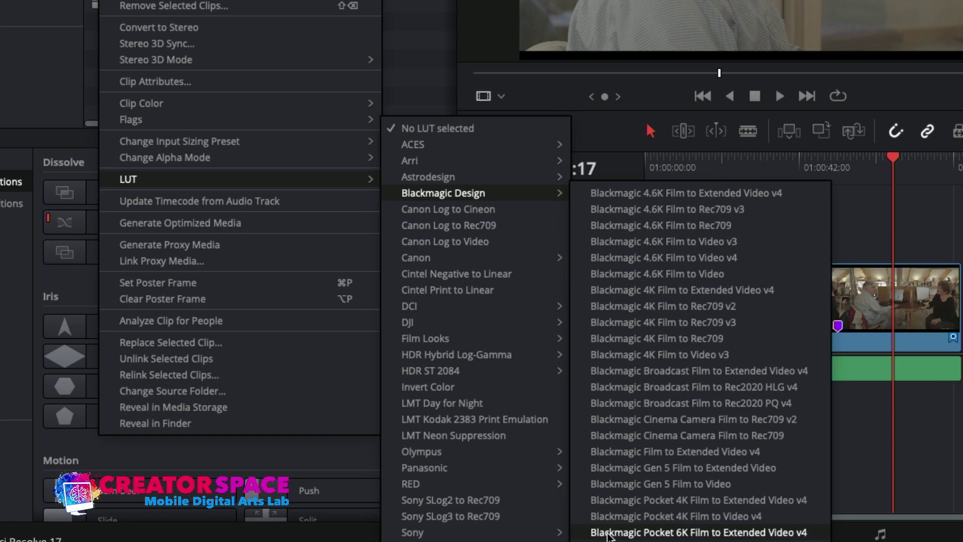
{"action": "left_click", "coordinate": [609, 517]}
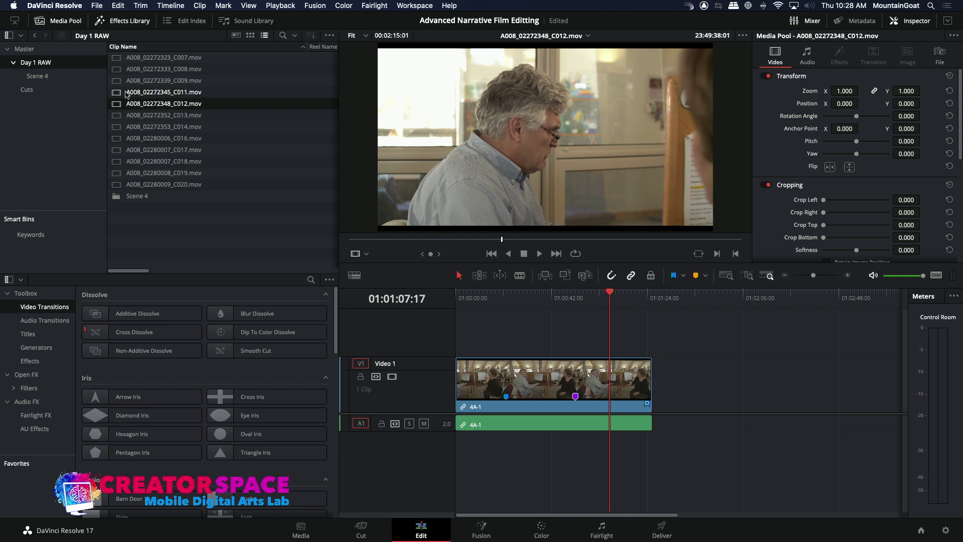
- Compare the image of clip A008_02272345_C011.mov without a LUT against A008_02272348_C012.mov with the LUT in the source viewer
{"action": "left_click", "coordinate": [115, 119]}
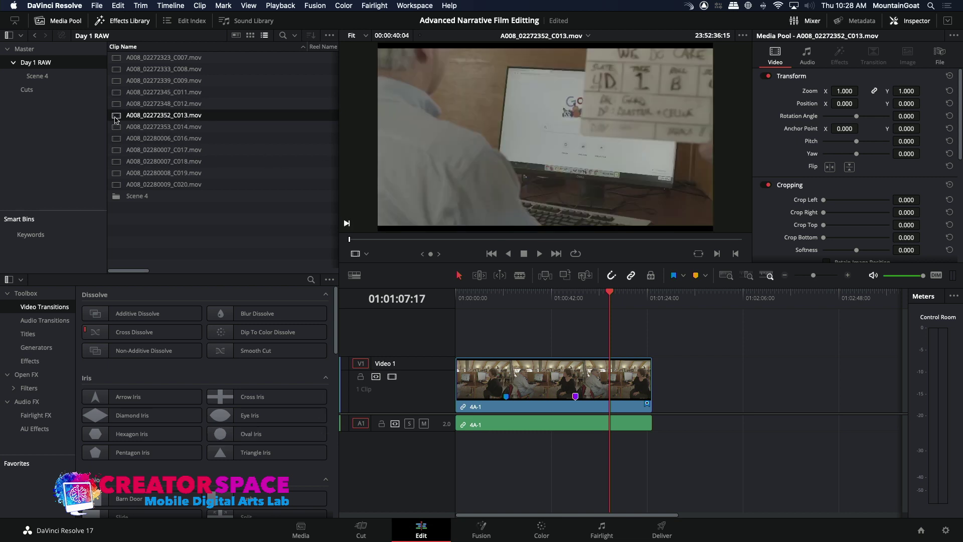
{"action": "left_click", "coordinate": [118, 93]}
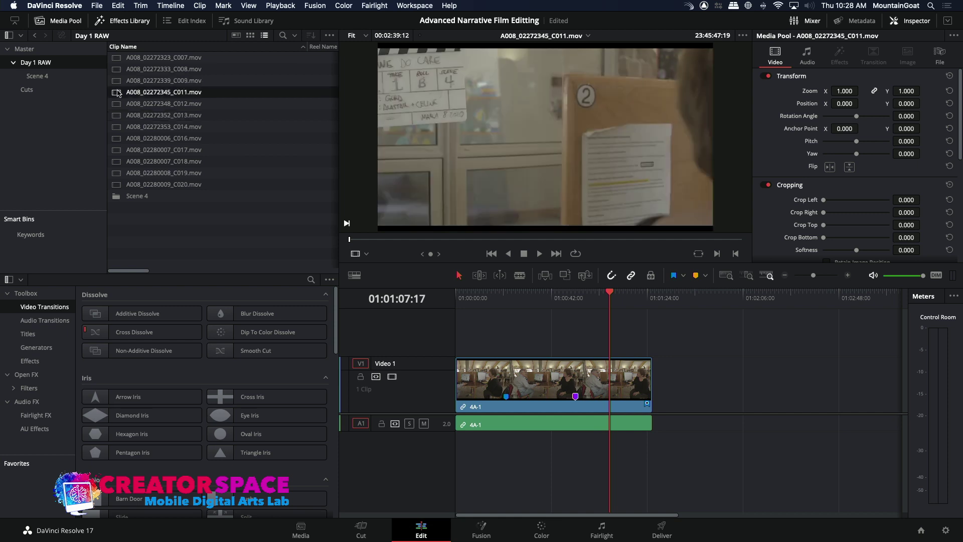
{"action": "left_click", "coordinate": [549, 240]}
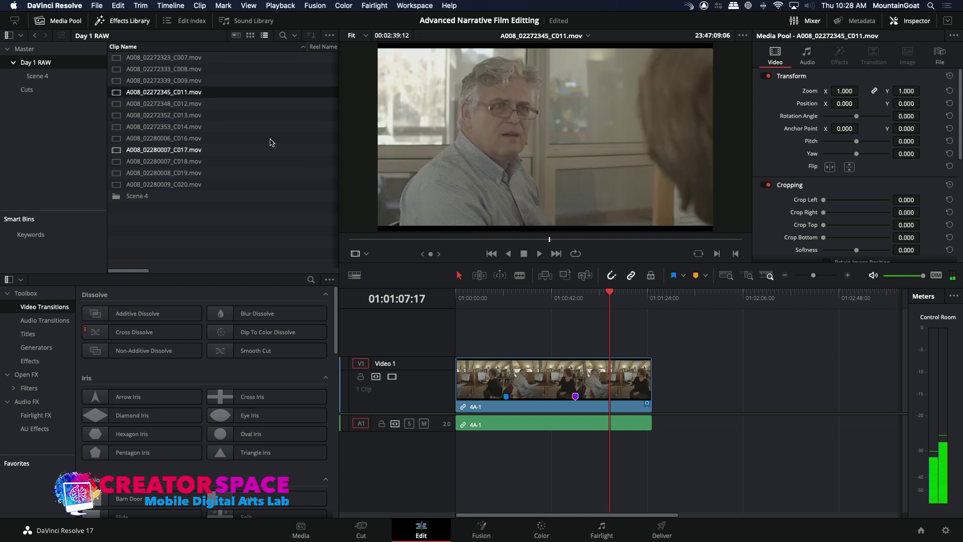
{"action": "left_click", "coordinate": [116, 105]}
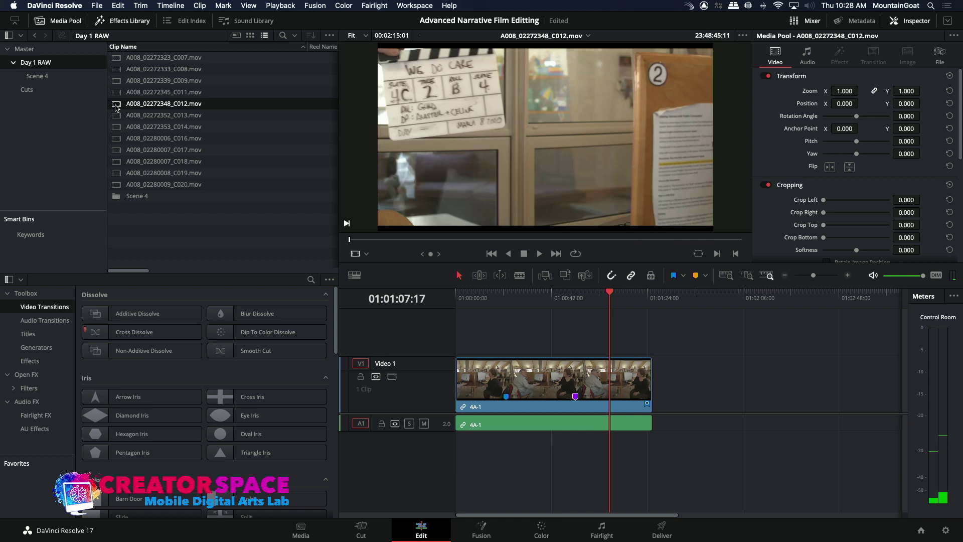
{"action": "left_click", "coordinate": [480, 240]}
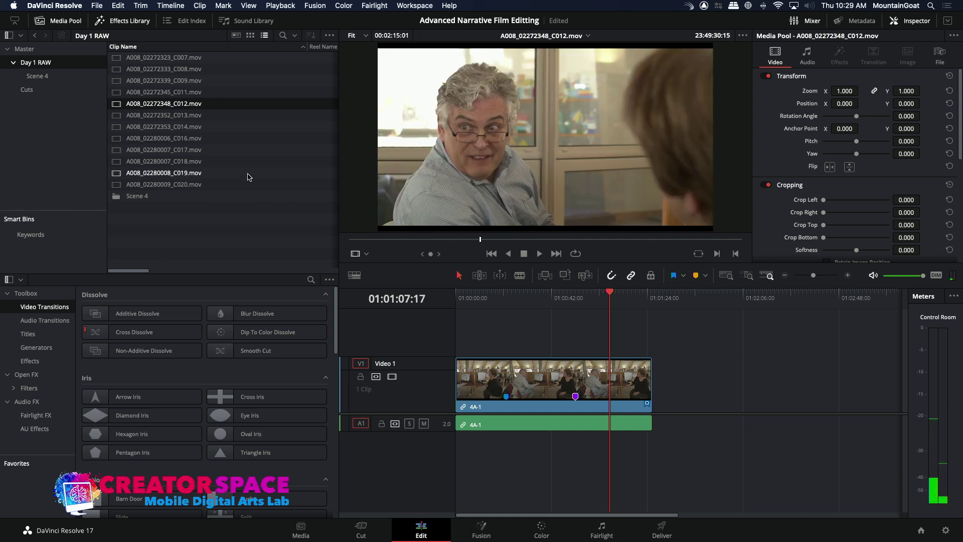
{"action": "double_click", "coordinate": [116, 95]}
{"action": "left_click", "coordinate": [117, 105]}
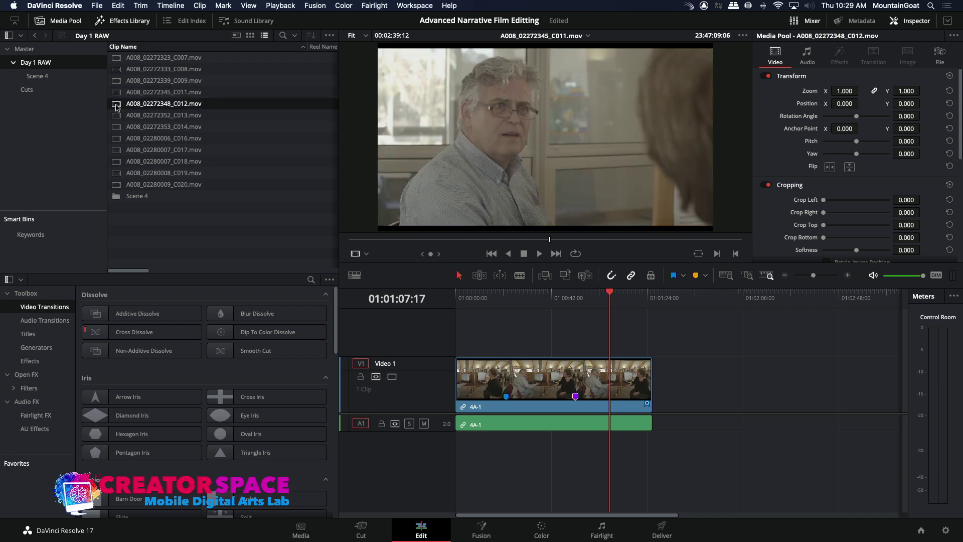
{"action": "left_click", "coordinate": [116, 95]}
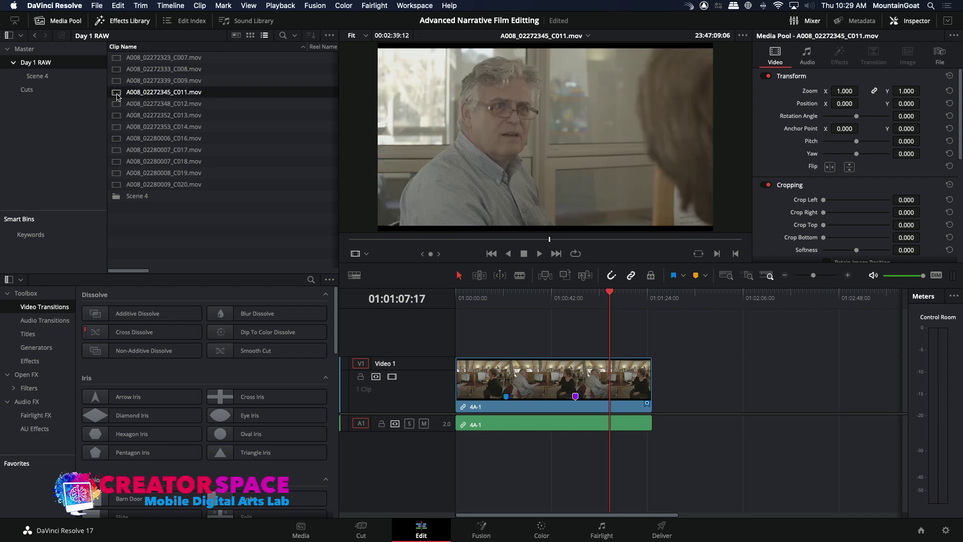
{"action": "double_click", "coordinate": [117, 105]}
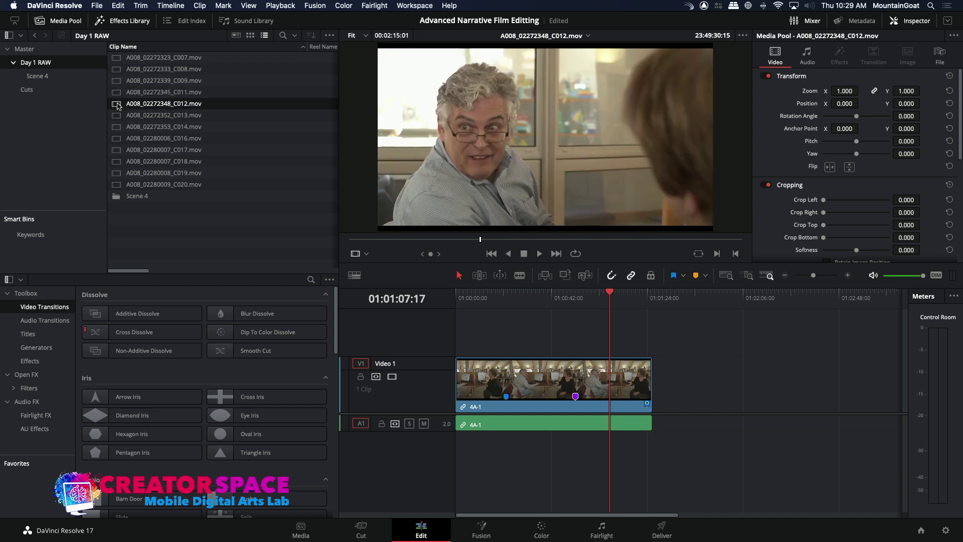
{"action": "mouse_move", "coordinate": [414, 120]}
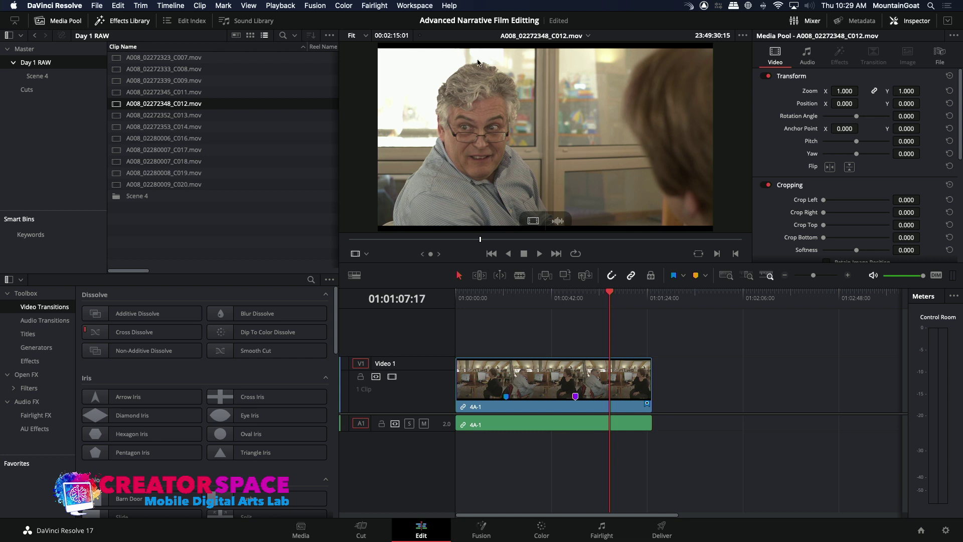
- Apply the Blackmagic Pocket 4K Film to Video v4 LUT to all clips in the Day 1 RAW bin at once
{"action": "left_click", "coordinate": [116, 59]}
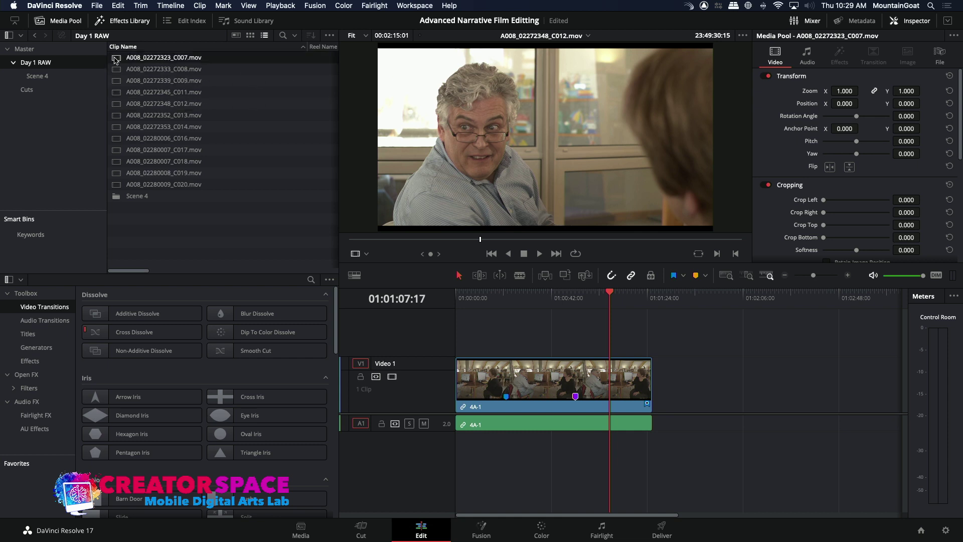
{"action": "key", "text": "super+a"}
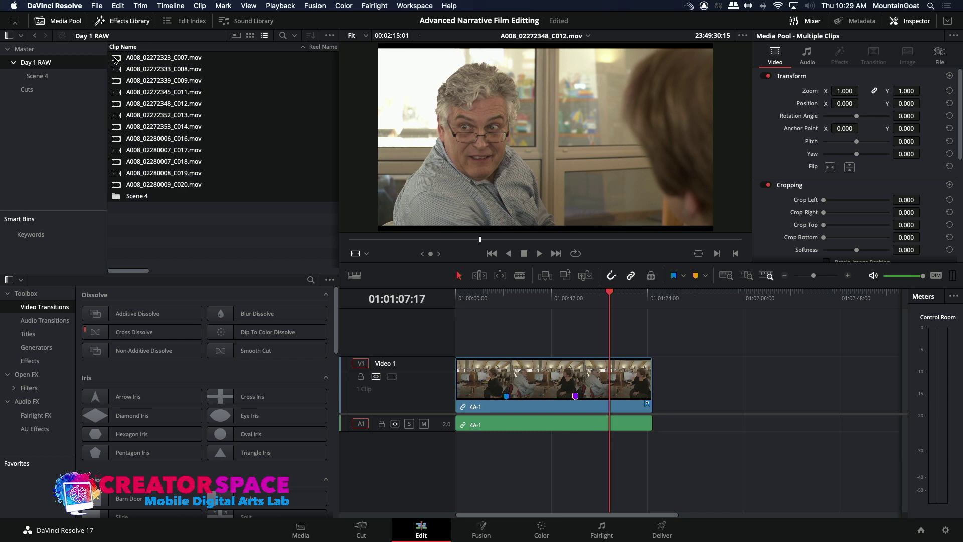
{"action": "right_click", "coordinate": [116, 59]}
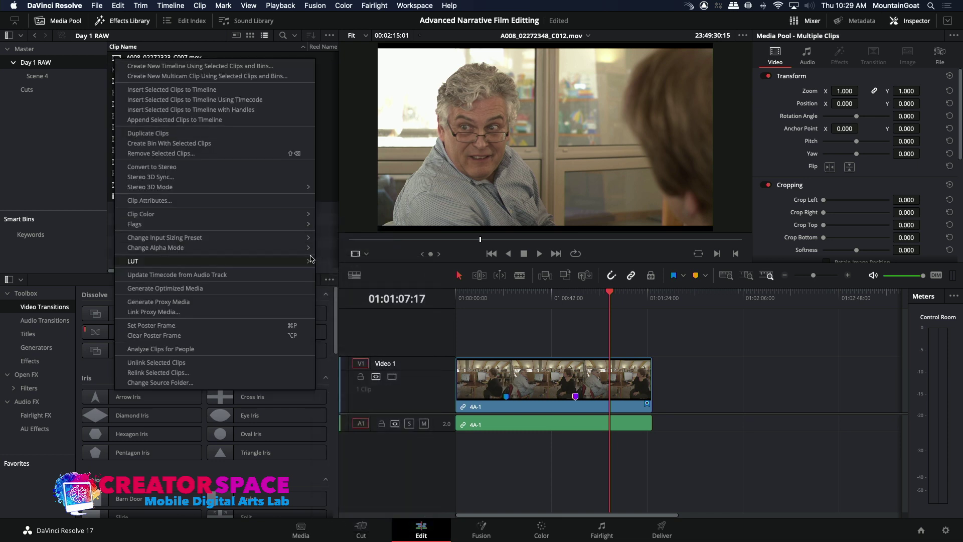
{"action": "mouse_move", "coordinate": [311, 260]}
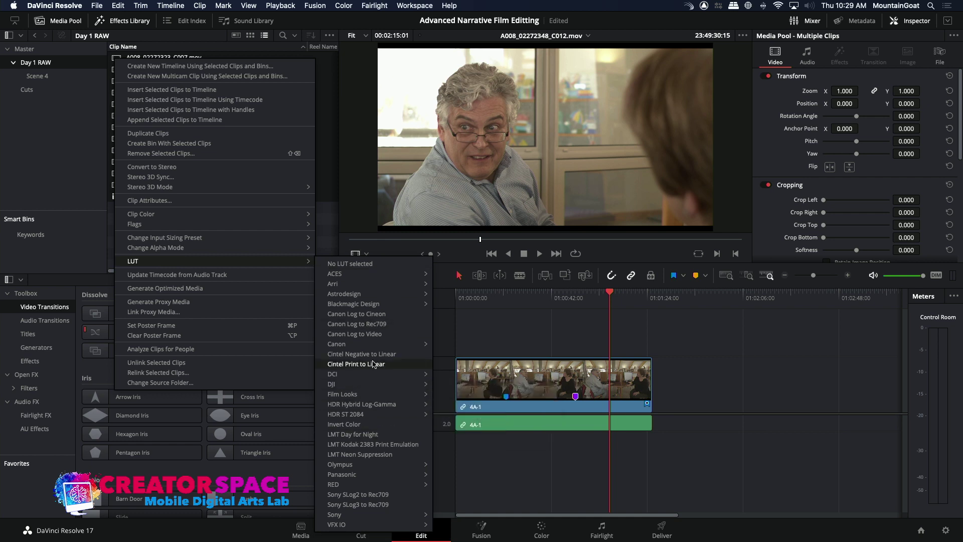
{"action": "mouse_move", "coordinate": [393, 305]}
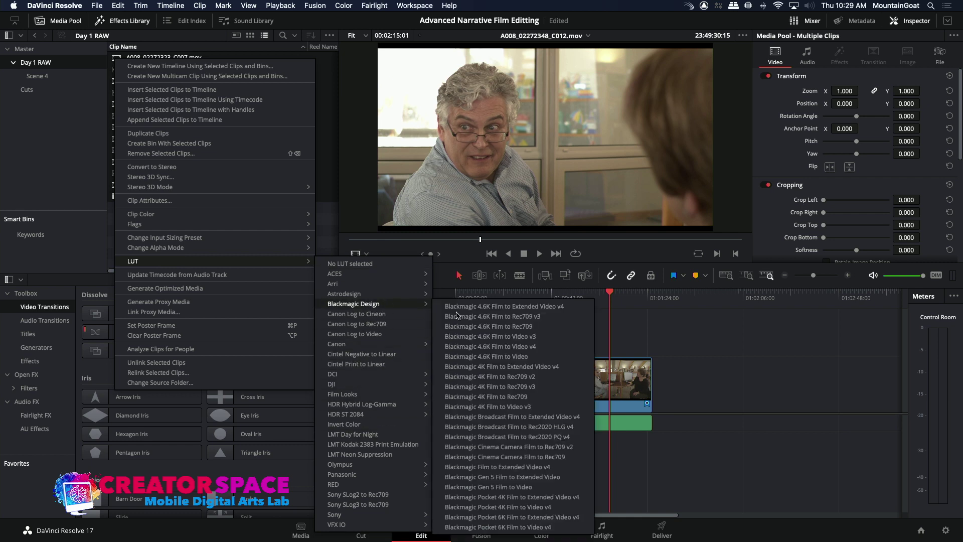
{"action": "left_click", "coordinate": [494, 507]}
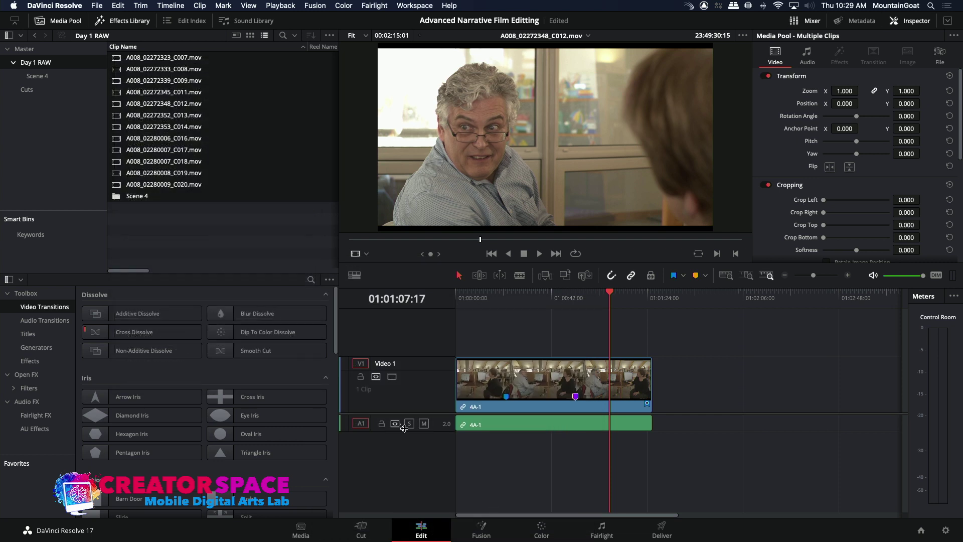
{"action": "left_click", "coordinate": [244, 251]}
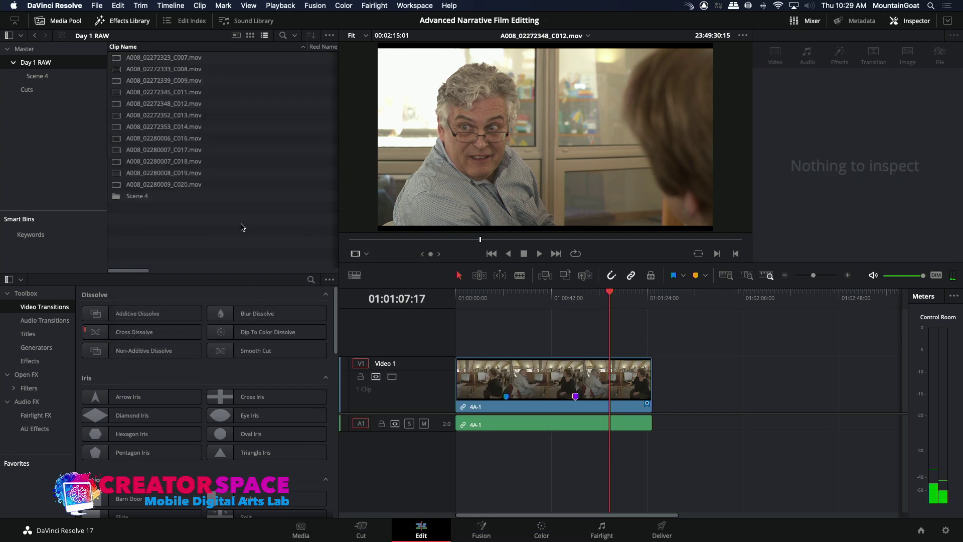
- View clips C012, C011, C009 and C008 in the source viewer to check the LUT on each
{"action": "left_click", "coordinate": [117, 107]}
{"action": "left_click", "coordinate": [116, 92]}
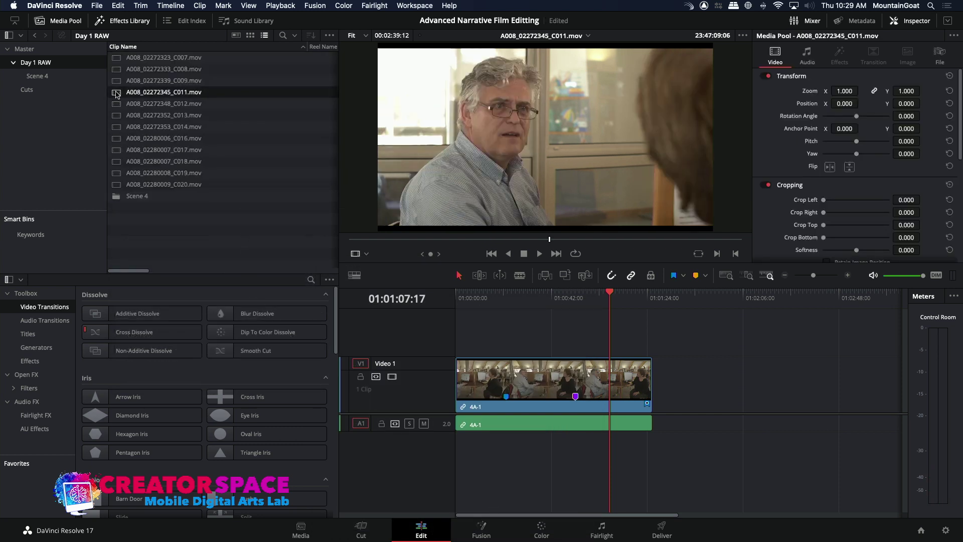
{"action": "left_click", "coordinate": [117, 82]}
{"action": "left_click", "coordinate": [116, 71]}
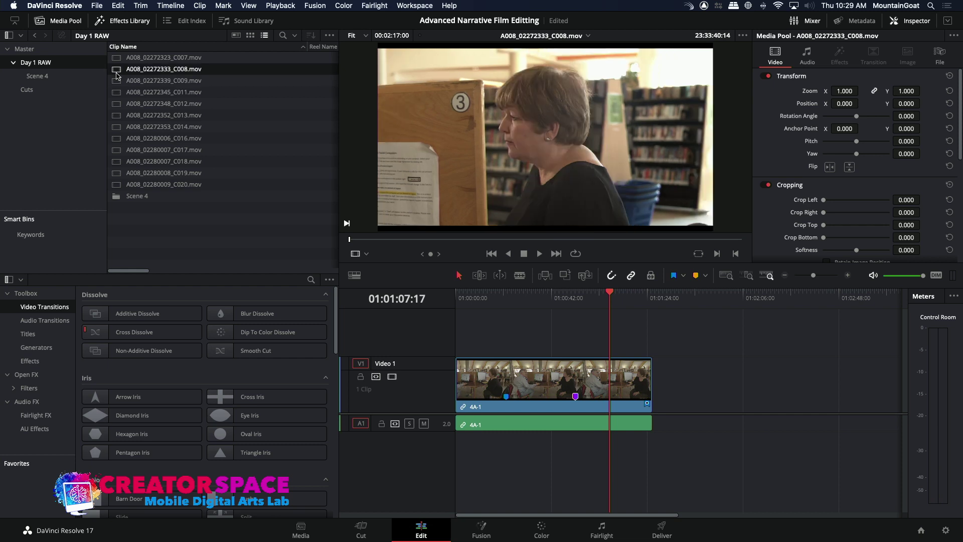
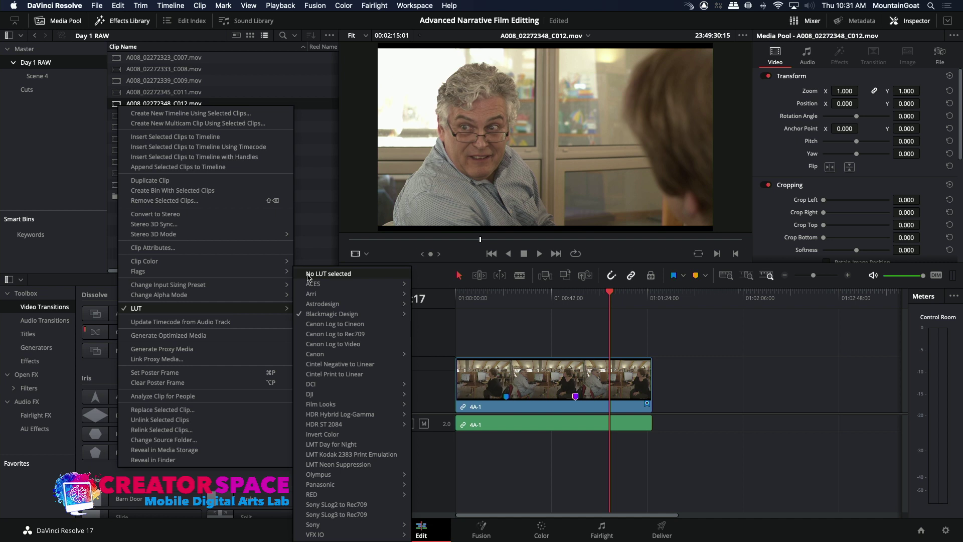
- Remove the LUT from clip A008_02272348_C012.mov by setting it to No LUT selected
{"action": "left_click", "coordinate": [308, 275]}
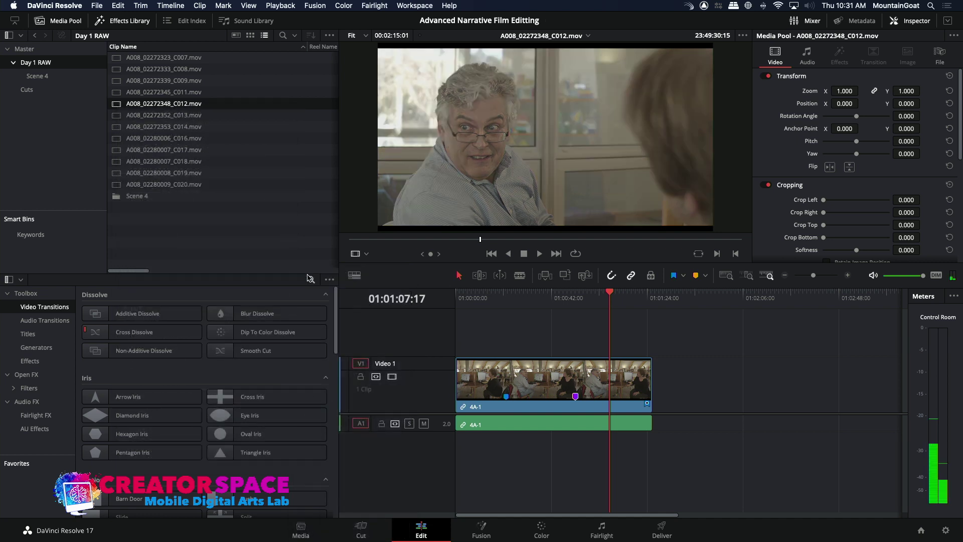
- Apply the Blackmagic Pocket 4K Film to Video v4 LUT to clip A008_02272348_C012.mov
{"action": "right_click", "coordinate": [119, 105]}
{"action": "mouse_move", "coordinate": [153, 298]}
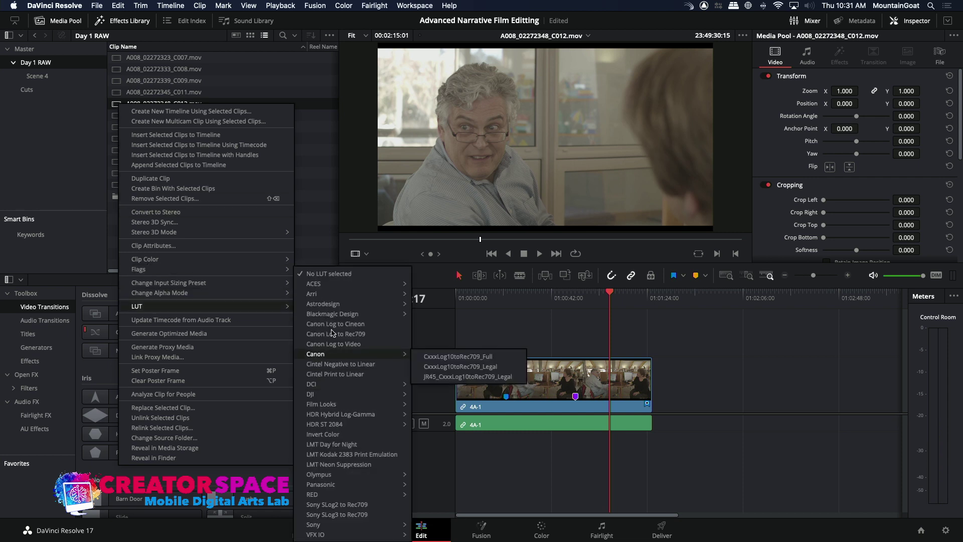
{"action": "mouse_move", "coordinate": [334, 314]}
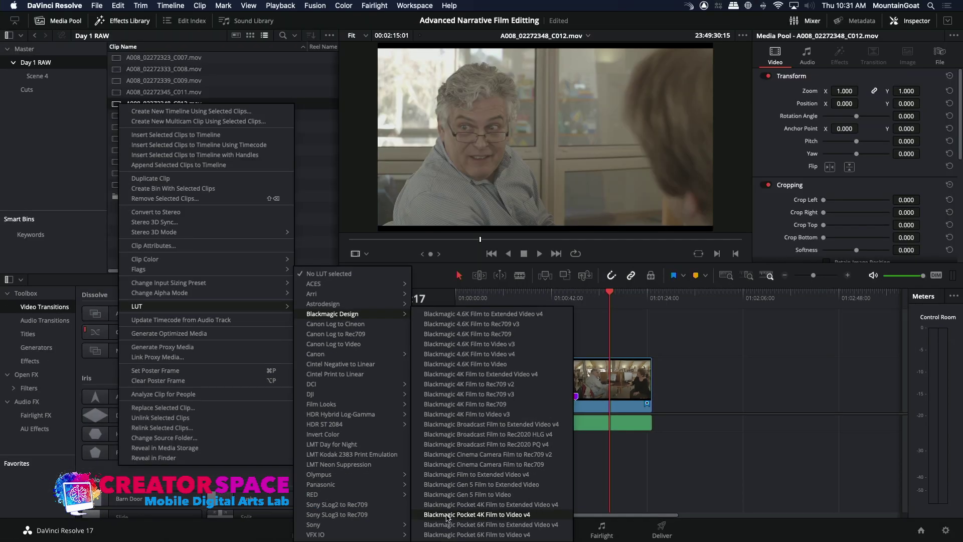
{"action": "left_click", "coordinate": [448, 516]}
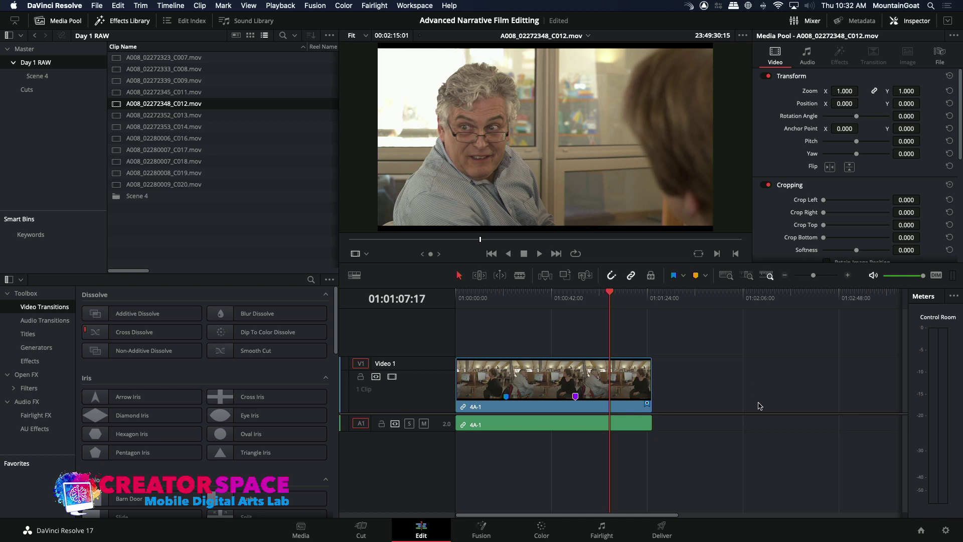
- Open the Documentary Master Class Demo project and load the A Cam Take2 clip from the A Roll Aug 5 2020 bin into the source viewer
{"action": "left_click", "coordinate": [921, 530]}
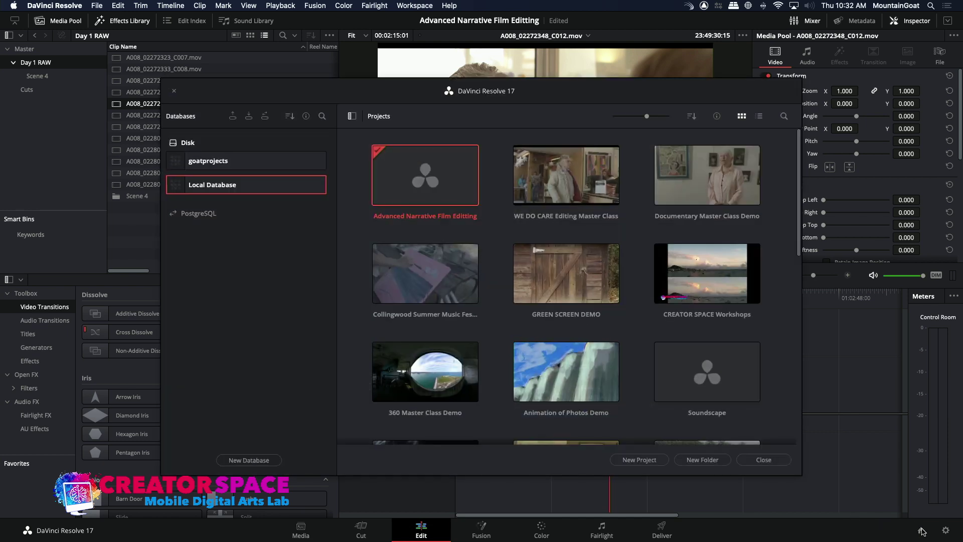
{"action": "double_click", "coordinate": [682, 182]}
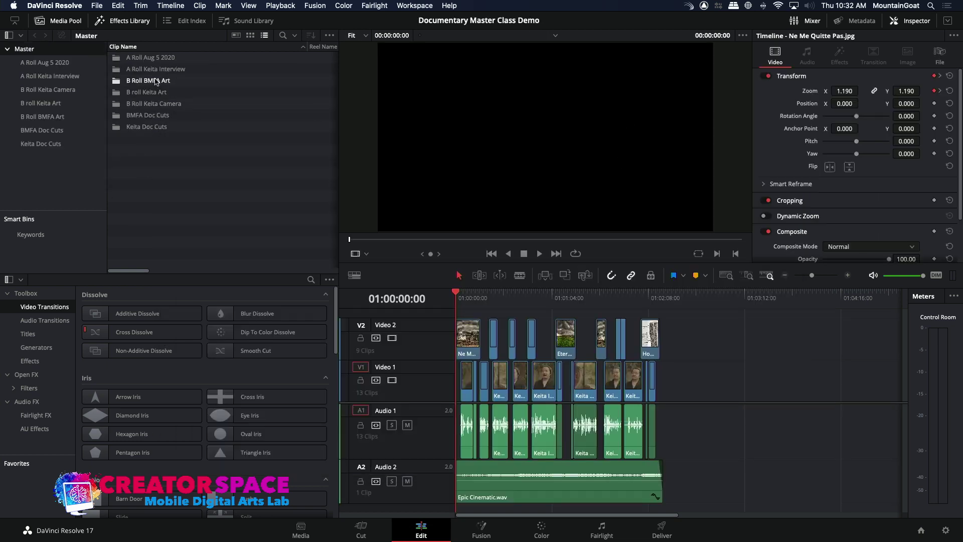
{"action": "left_click", "coordinate": [118, 60]}
{"action": "double_click", "coordinate": [118, 61]}
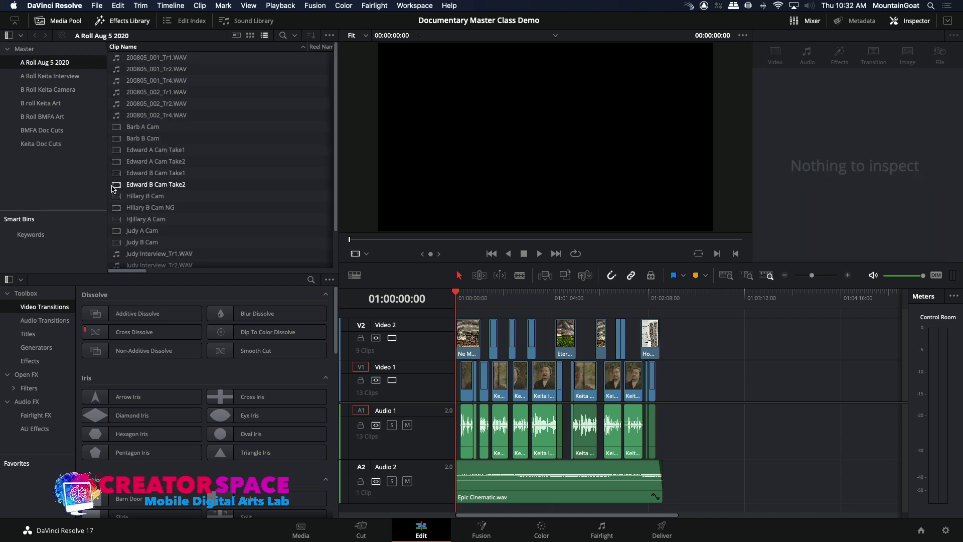
{"action": "double_click", "coordinate": [116, 161]}
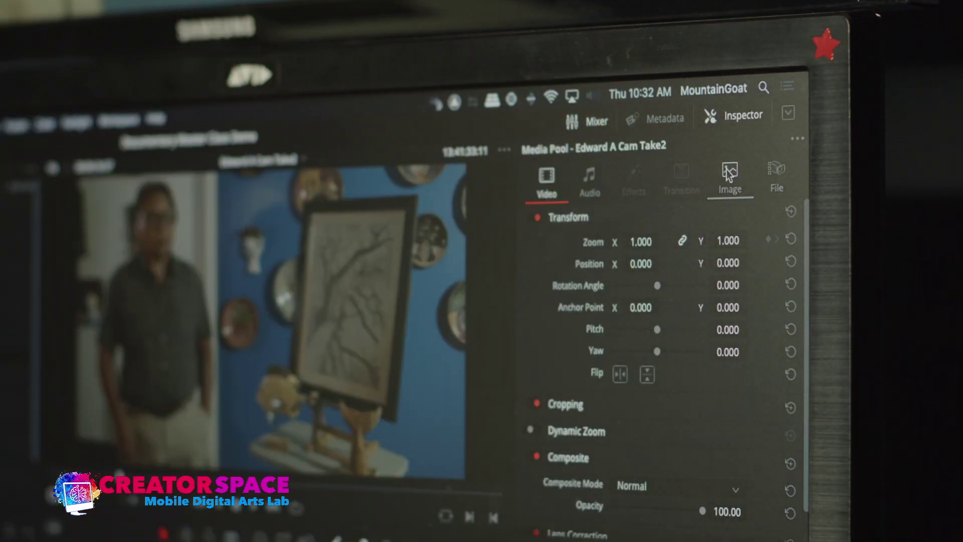
- Set the clip's Blackmagic RAW decoding to use Clip and check the available decode quality resolutions
{"action": "left_click", "coordinate": [730, 173]}
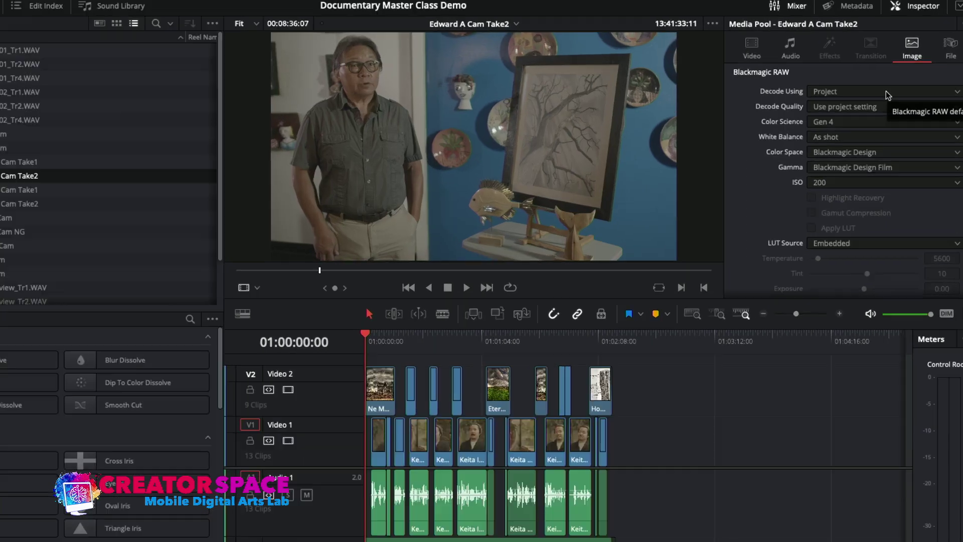
{"action": "left_click", "coordinate": [886, 91]}
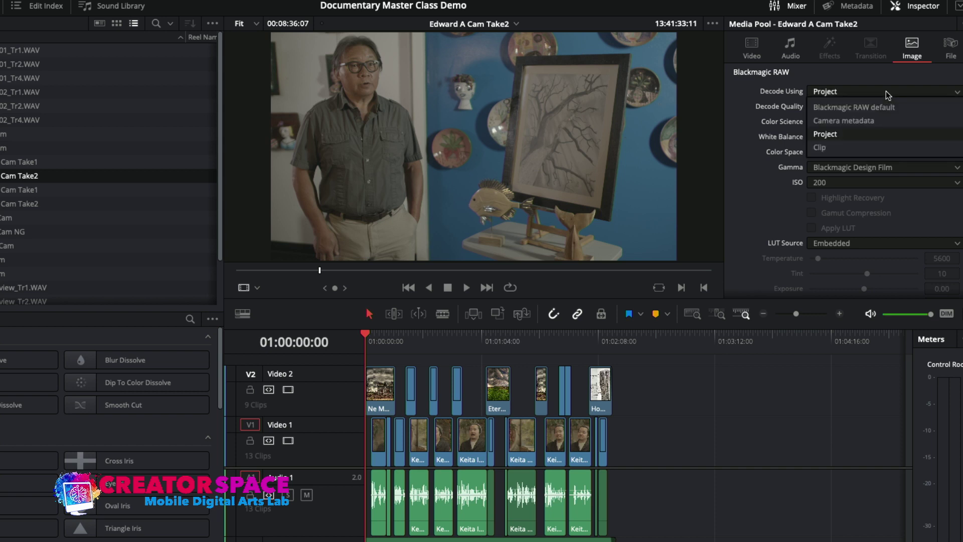
{"action": "left_click", "coordinate": [873, 146]}
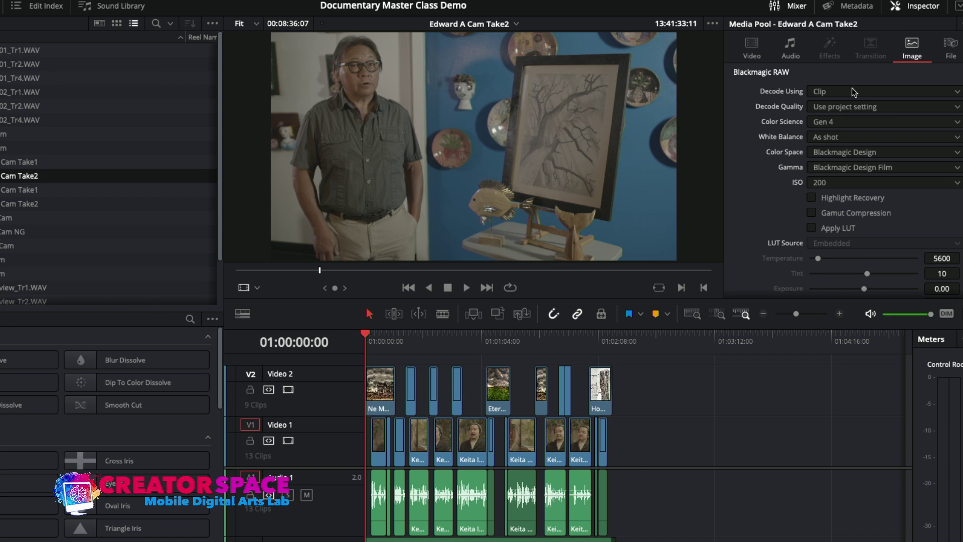
{"action": "left_click", "coordinate": [848, 108]}
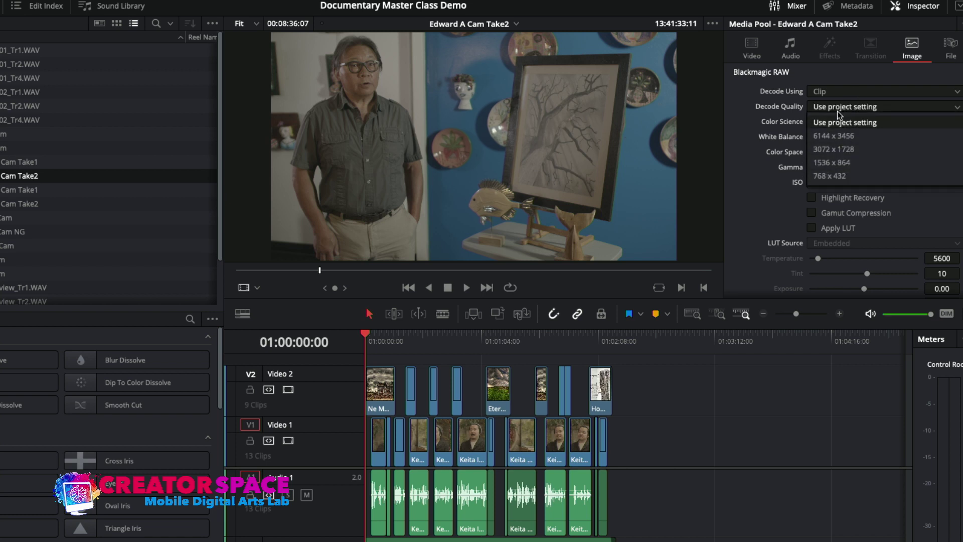
{"action": "left_click", "coordinate": [847, 71]}
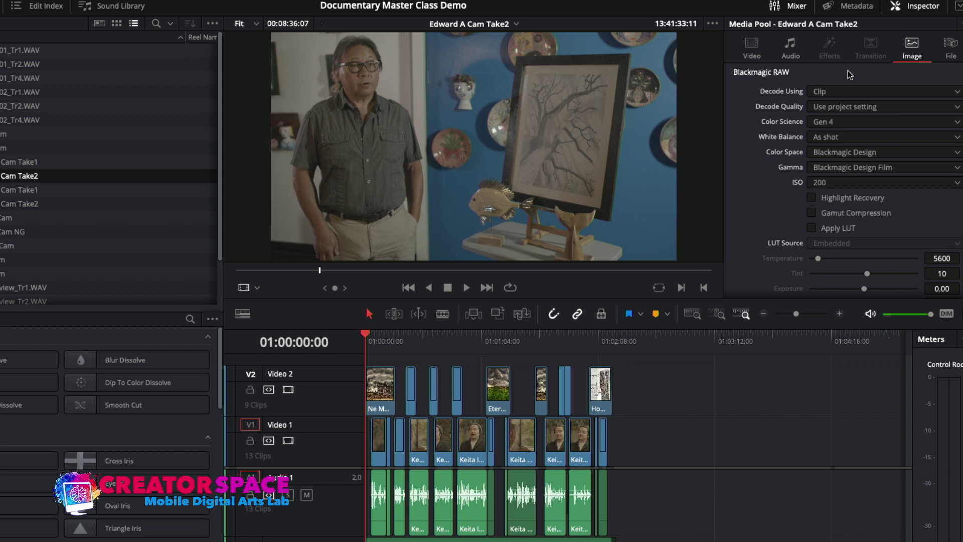
- Try the Gen 5 color science on the raw clip and return it to Gen 4
{"action": "left_click", "coordinate": [843, 122]}
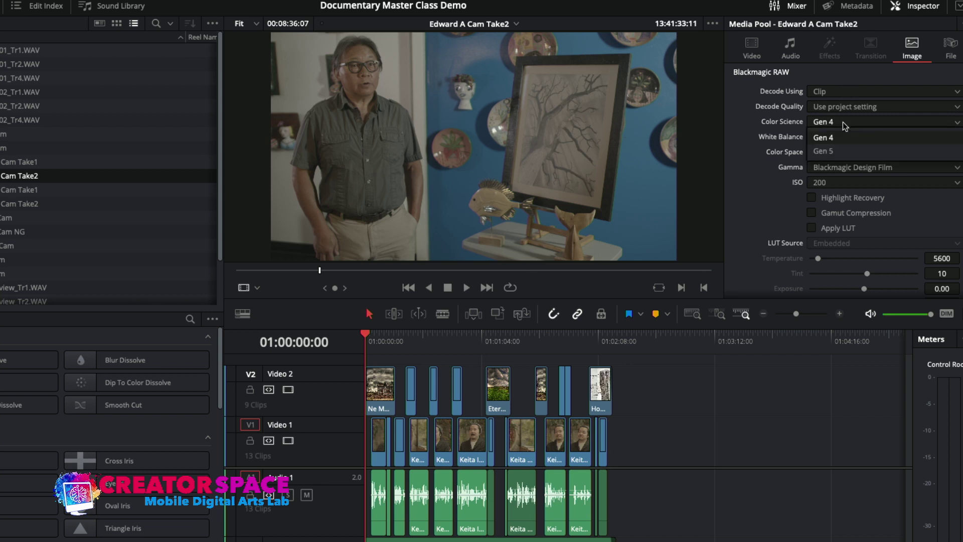
{"action": "left_click", "coordinate": [841, 154]}
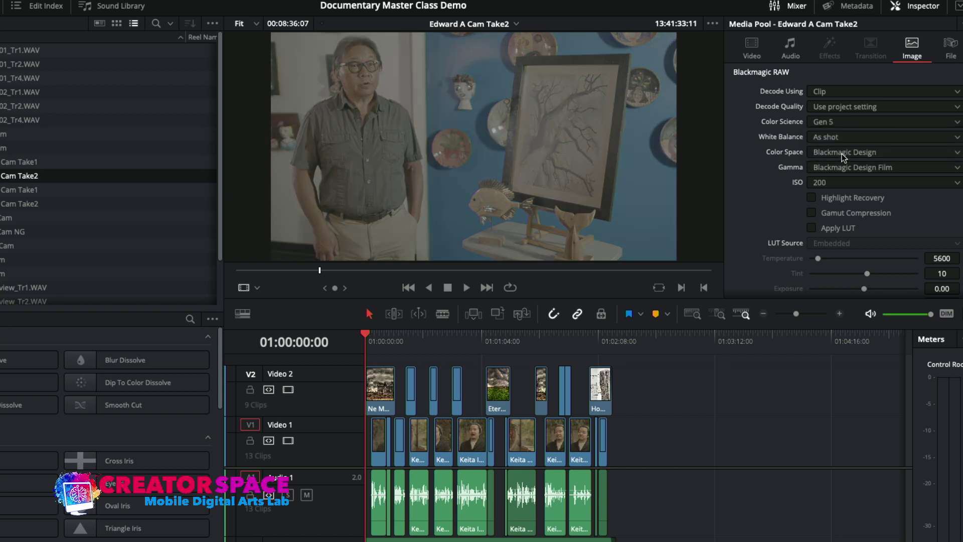
{"action": "left_click", "coordinate": [849, 122]}
{"action": "left_click", "coordinate": [847, 138]}
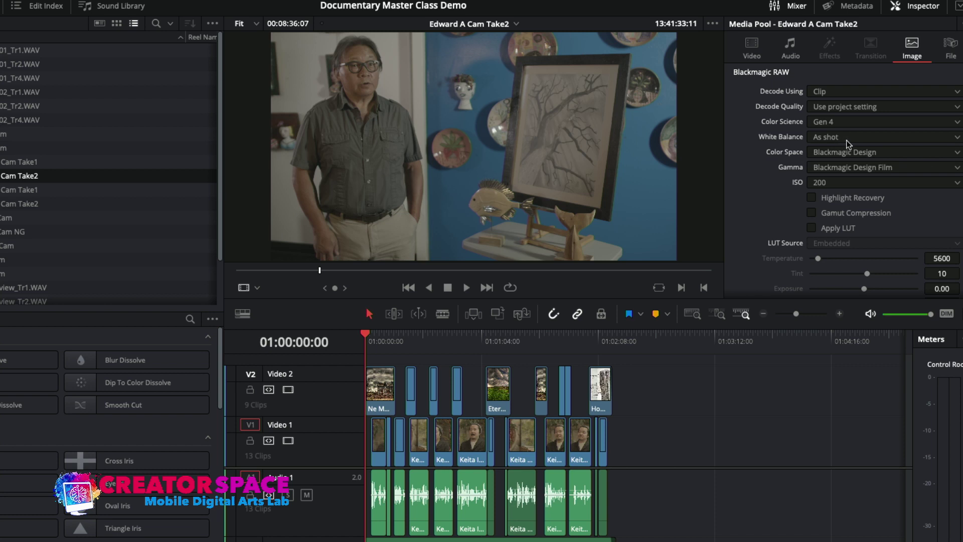
- Try the Tungsten, Daylight, Cloudy, Fluorescent and Custom white balance options on the raw clip
{"action": "left_click", "coordinate": [847, 138]}
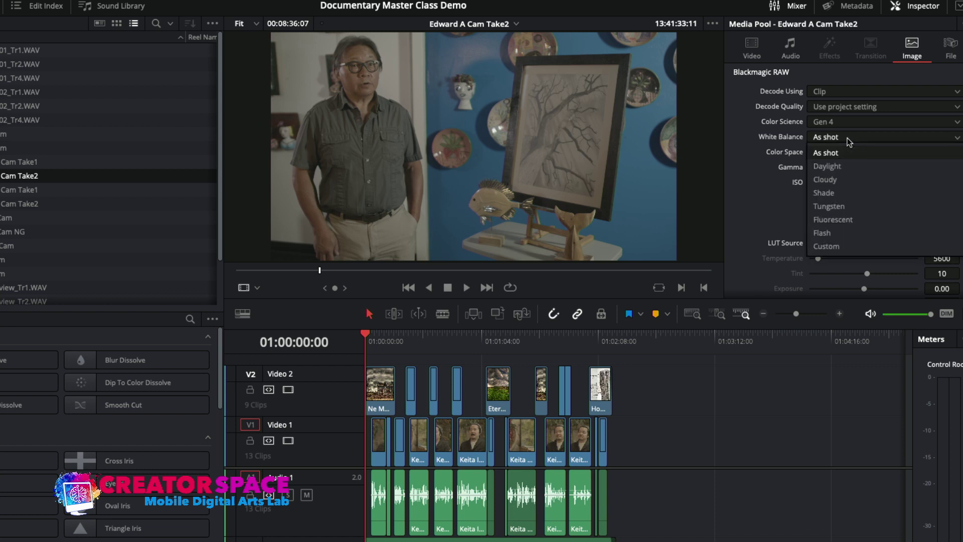
{"action": "left_click", "coordinate": [837, 207]}
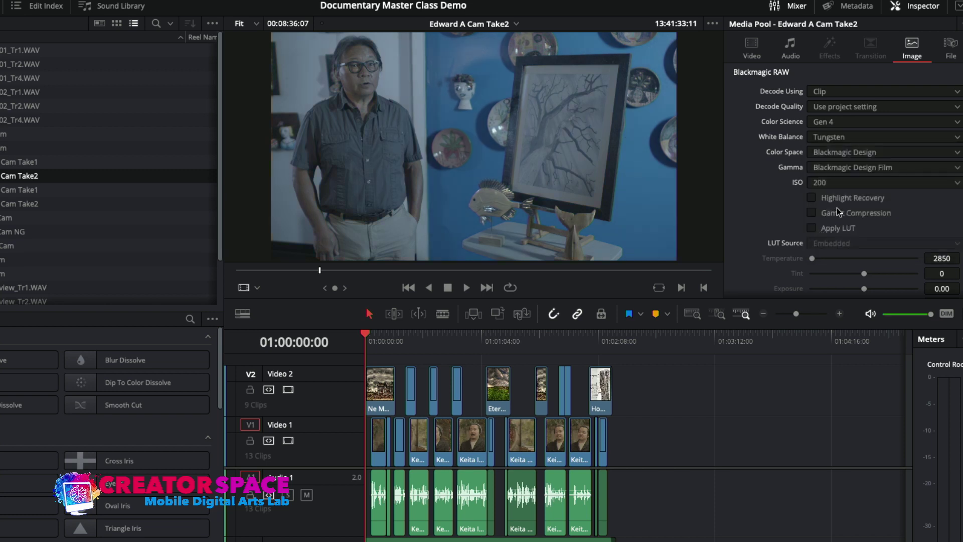
{"action": "left_click", "coordinate": [859, 142]}
{"action": "left_click", "coordinate": [855, 168]}
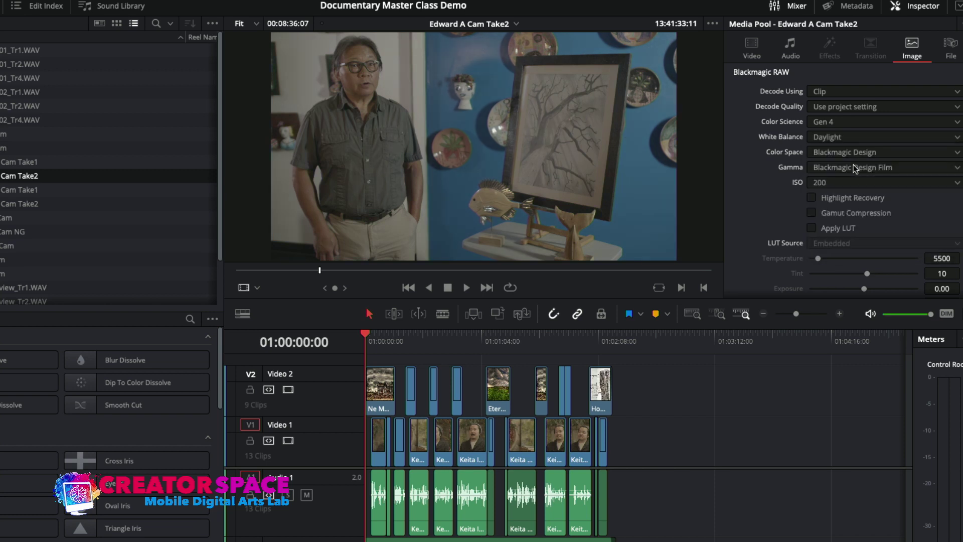
{"action": "left_click", "coordinate": [863, 137]}
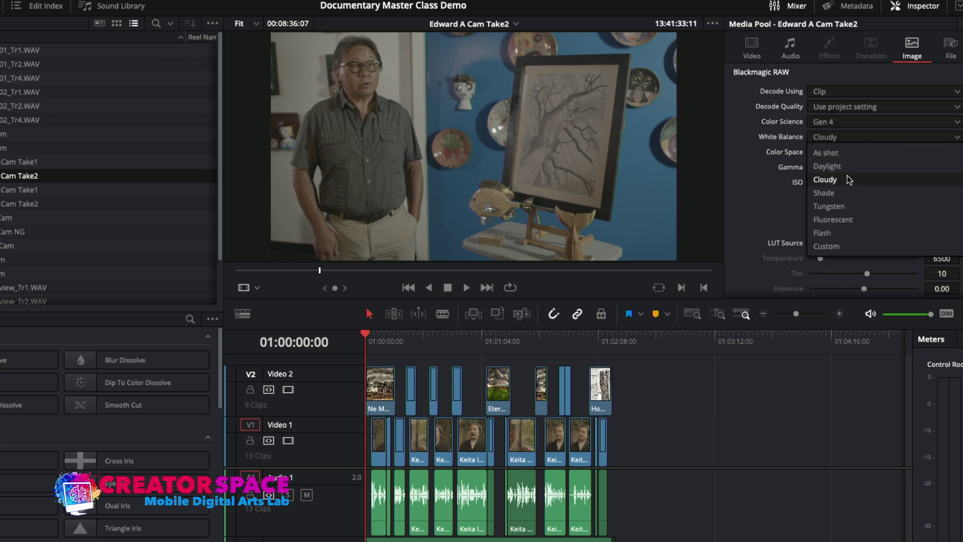
{"action": "left_click", "coordinate": [851, 181]}
{"action": "left_click", "coordinate": [859, 142]}
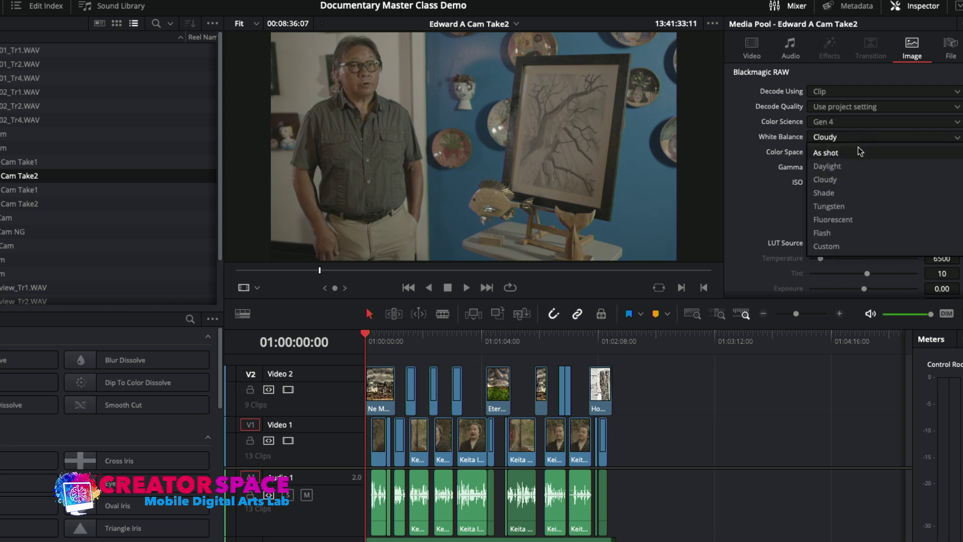
{"action": "left_click", "coordinate": [840, 224]}
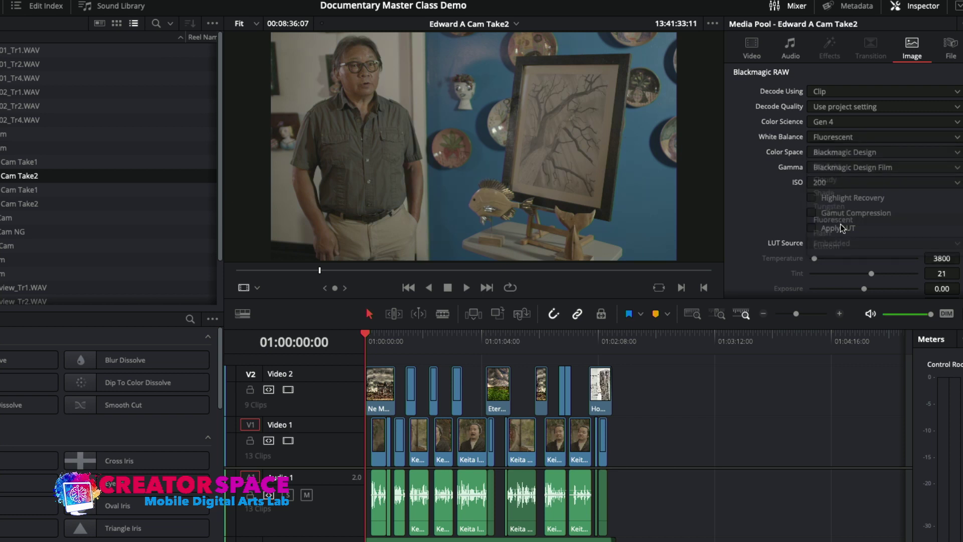
{"action": "left_click", "coordinate": [860, 134]}
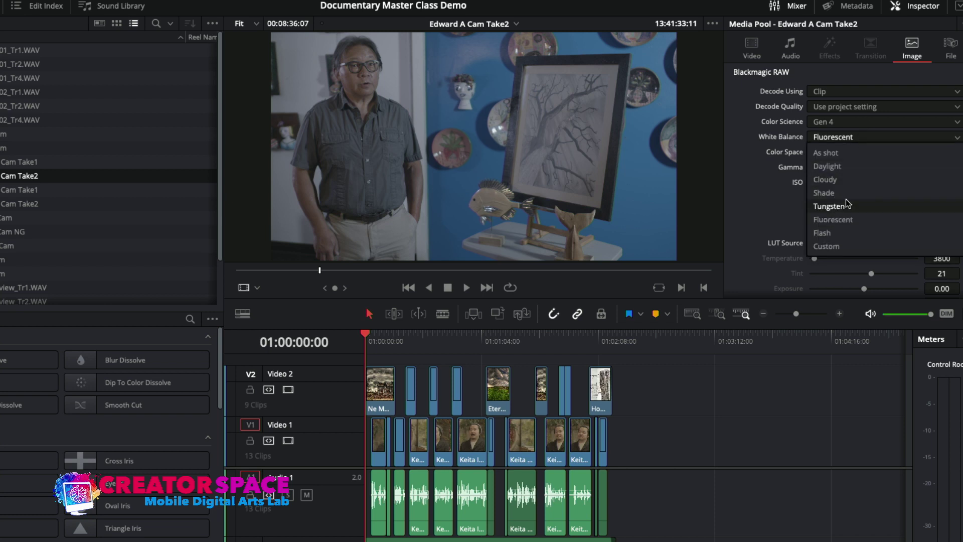
{"action": "left_click", "coordinate": [842, 245]}
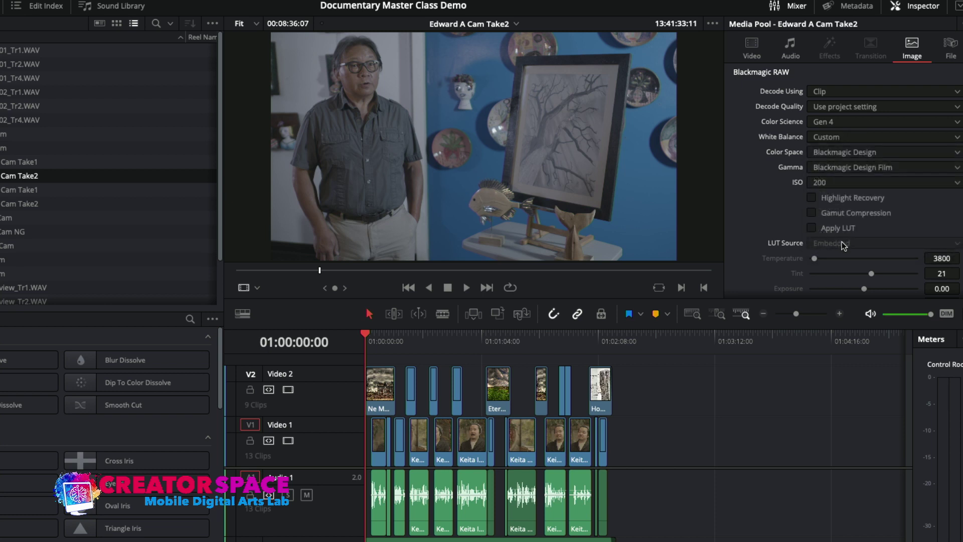
- Switch the clip's white balance to Daylight and back to As shot, and look through the color space options
{"action": "left_click", "coordinate": [848, 138]}
{"action": "left_click", "coordinate": [847, 169]}
{"action": "left_click", "coordinate": [849, 136]}
{"action": "left_click", "coordinate": [844, 155]}
{"action": "left_click", "coordinate": [843, 153]}
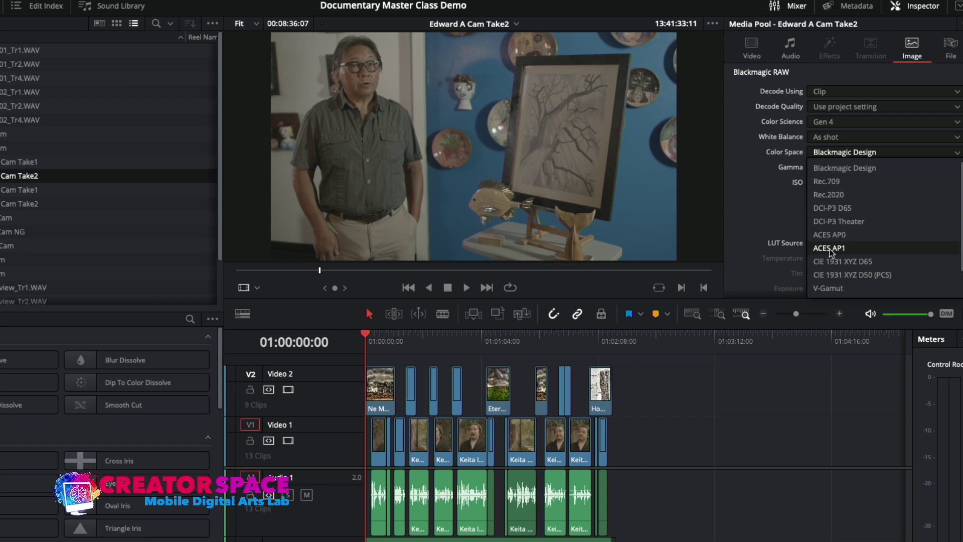
{"action": "left_click", "coordinate": [776, 185]}
- Try ISO 100 on the raw clip and set its ISO to 400
{"action": "left_click", "coordinate": [820, 184]}
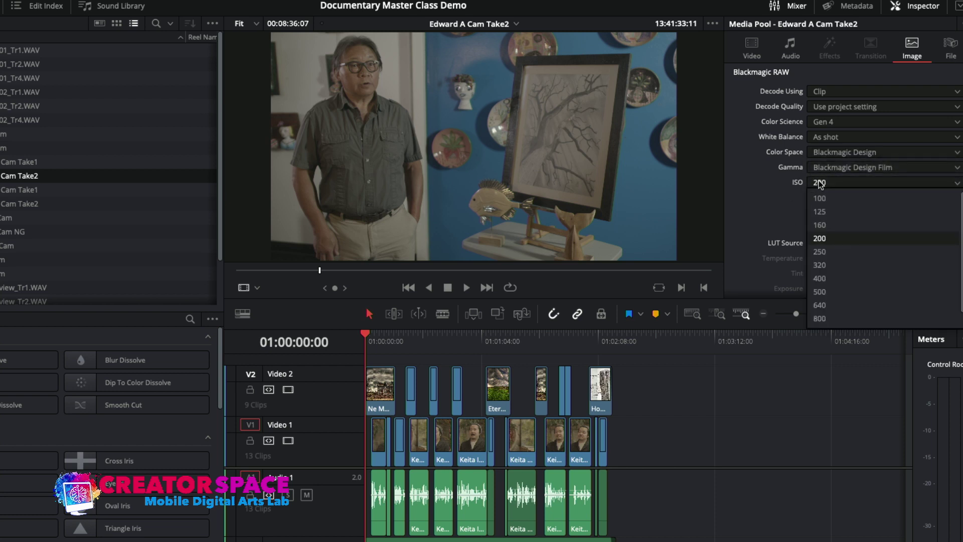
{"action": "left_click", "coordinate": [817, 196]}
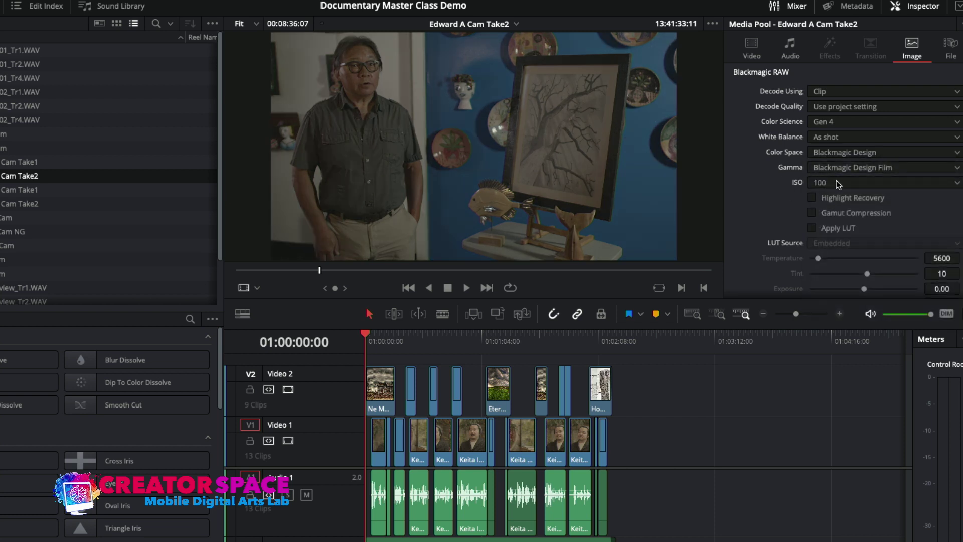
{"action": "left_click", "coordinate": [835, 184]}
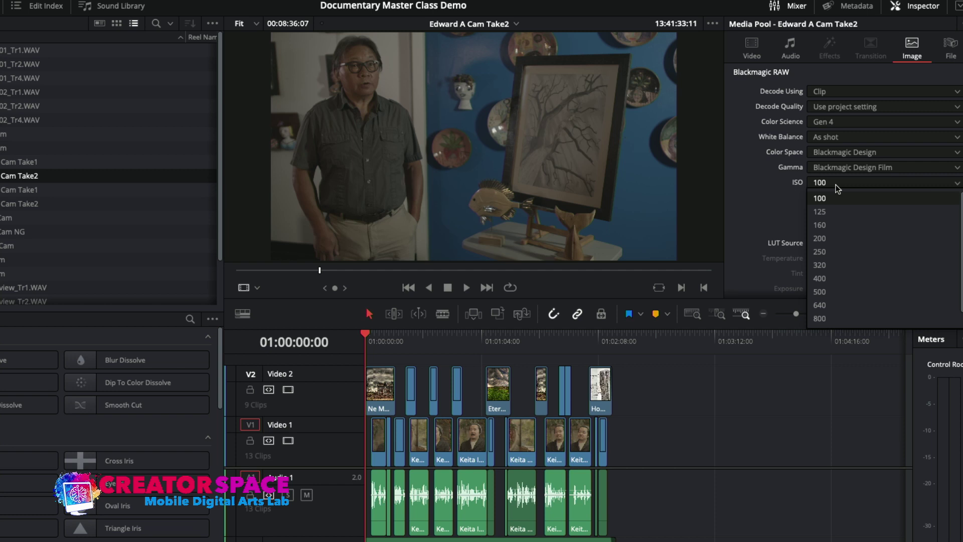
{"action": "left_click", "coordinate": [823, 278]}
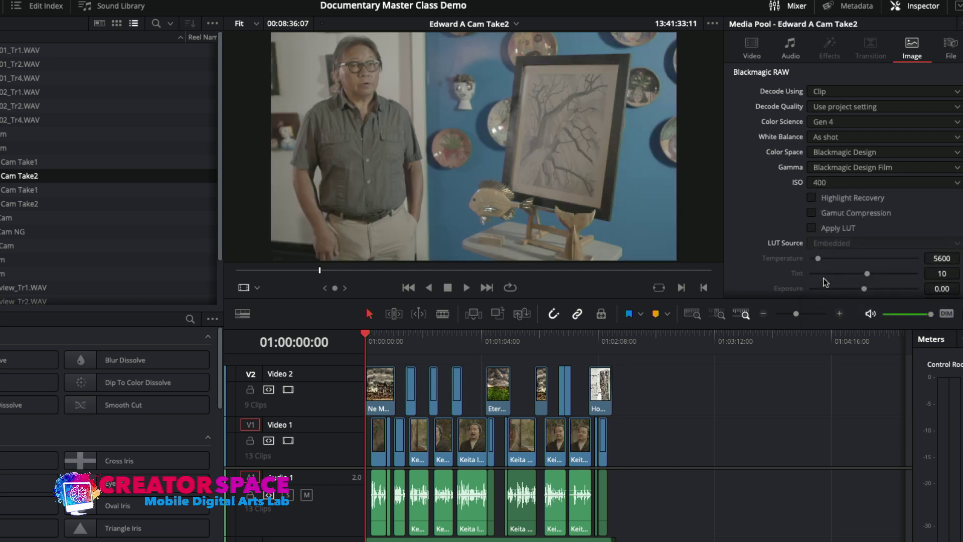
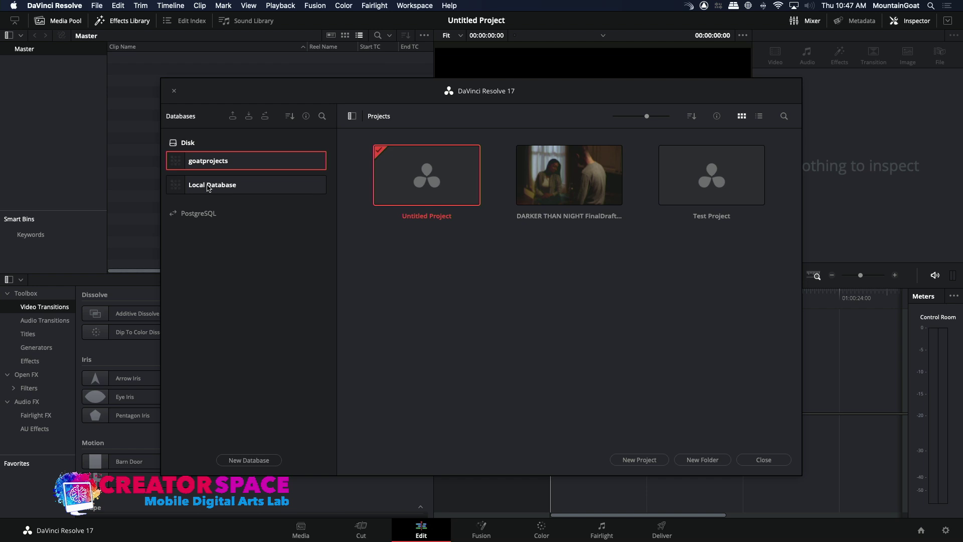
- Look through the Local Database projects, return to goatprojects, and start a new disk database located on the GOAT IN A BLIZZARD drive
{"action": "left_click", "coordinate": [208, 185]}
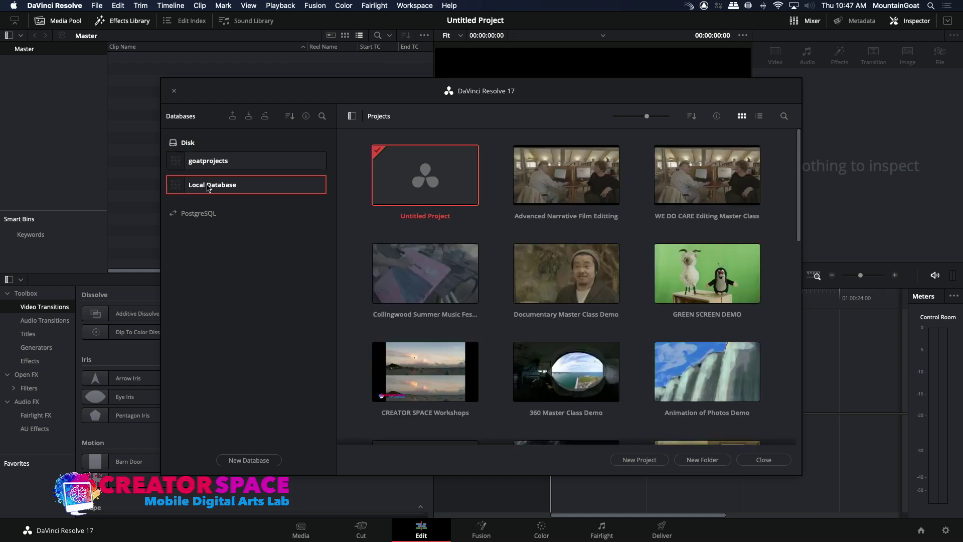
{"action": "left_click", "coordinate": [211, 162]}
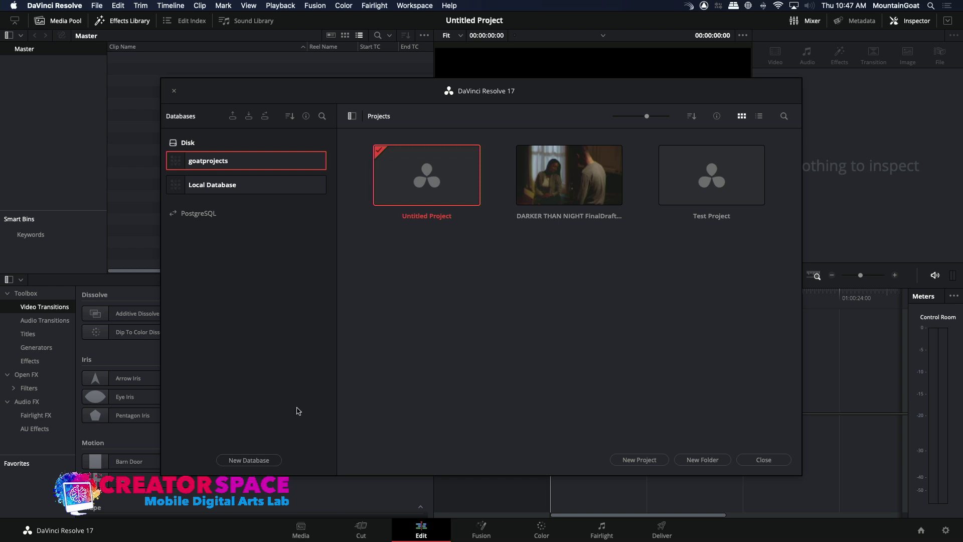
{"action": "left_click", "coordinate": [249, 460]}
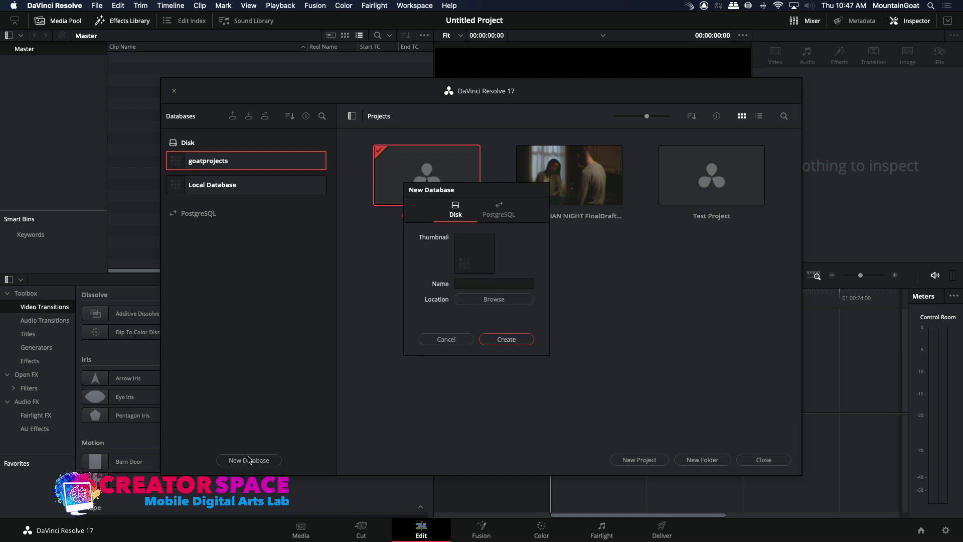
{"action": "left_click", "coordinate": [472, 299]}
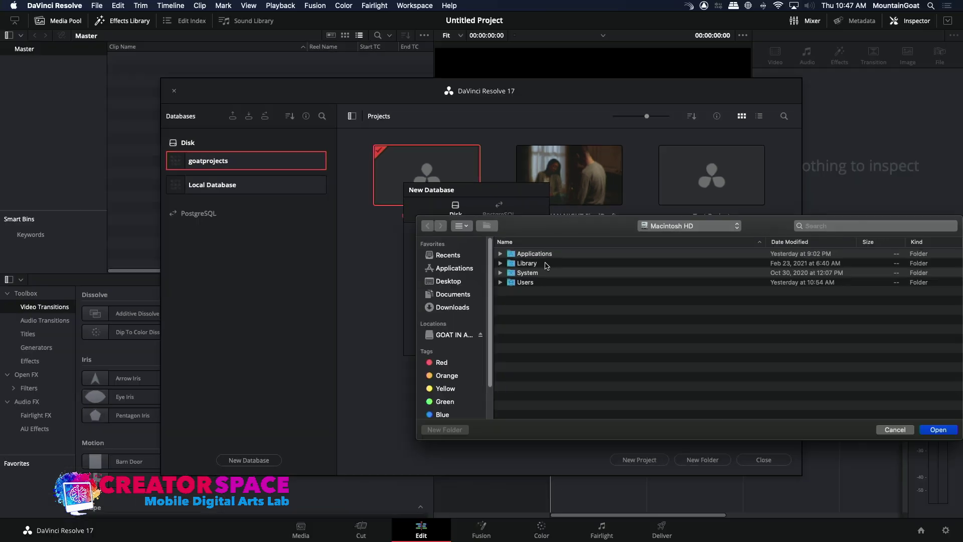
{"action": "left_click", "coordinate": [441, 335]}
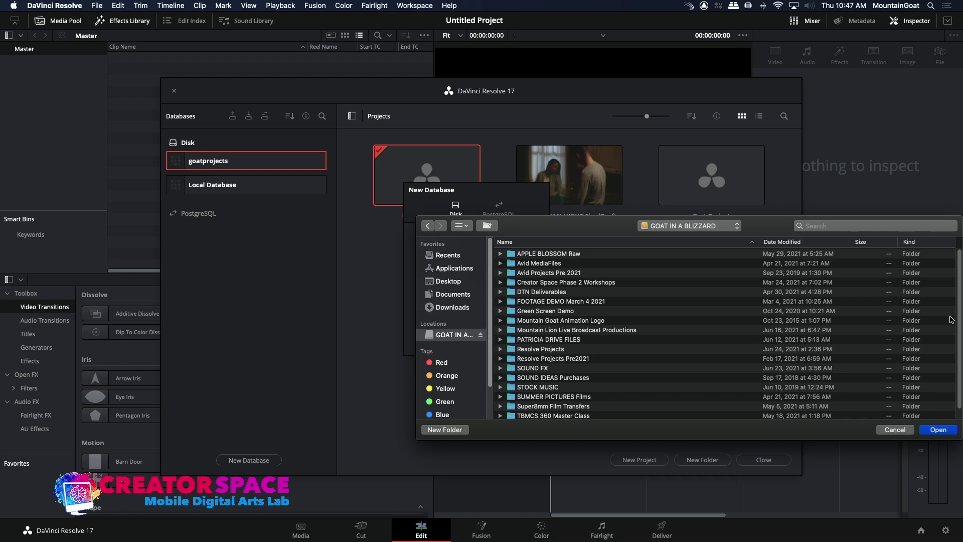
{"action": "left_click_drag", "start_coordinate": [958, 321], "coordinate": [955, 295]}
{"action": "left_click", "coordinate": [924, 430]}
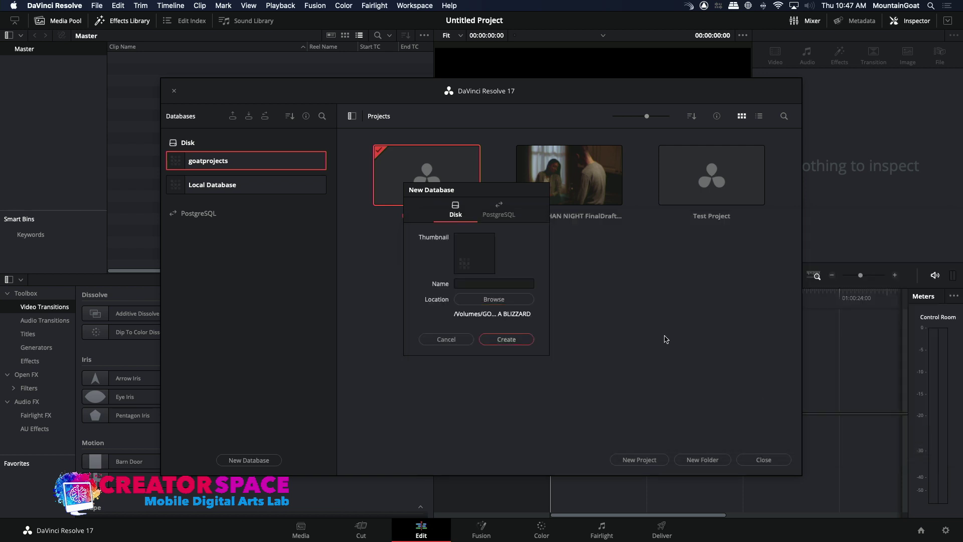
- Name the new database tomprojects and try to create it at the root of the drive
{"action": "left_click", "coordinate": [475, 282]}
{"action": "type", "text": "tom"}
{"action": "key", "text": "BackSpace"}
{"action": "key", "text": "BackSpace"}
{"action": "key", "text": "BackSpace"}
{"action": "key", "text": "BackSpace"}
{"action": "type", "text": "tomprojects"}
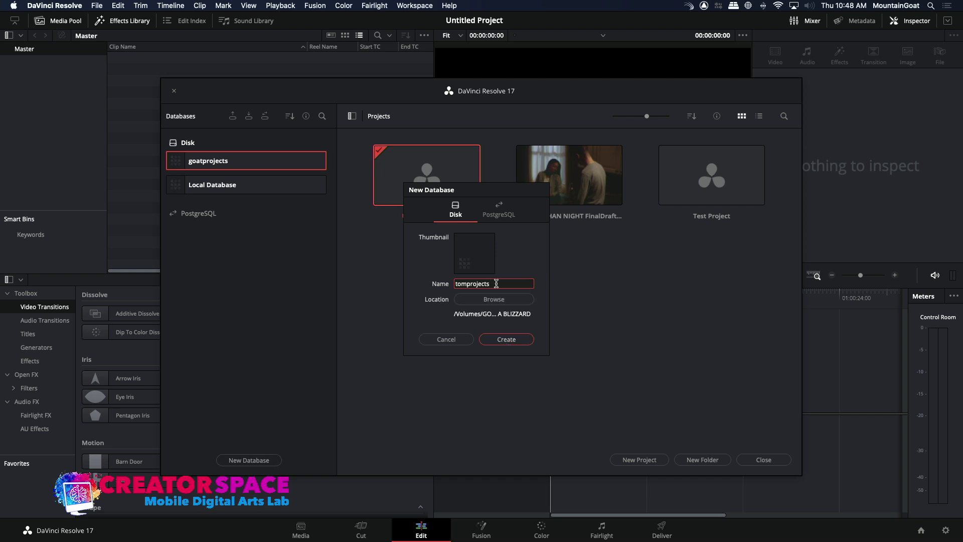
{"action": "left_click", "coordinate": [507, 340]}
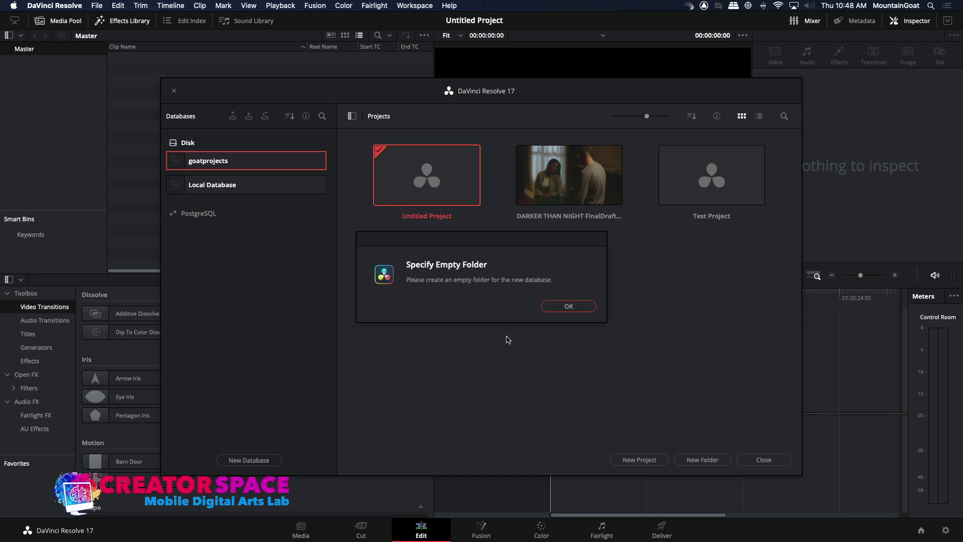
{"action": "left_click", "coordinate": [561, 307]}
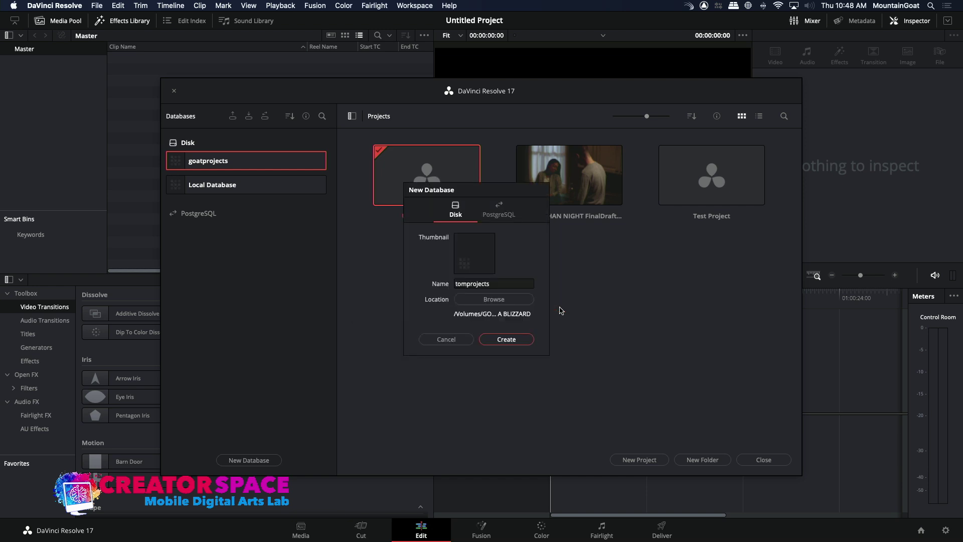
- Make a TOM Resolve Projects folder on the GOAT IN A BLIZZARD drive and create the tomprojects database in it
{"action": "left_click", "coordinate": [494, 301]}
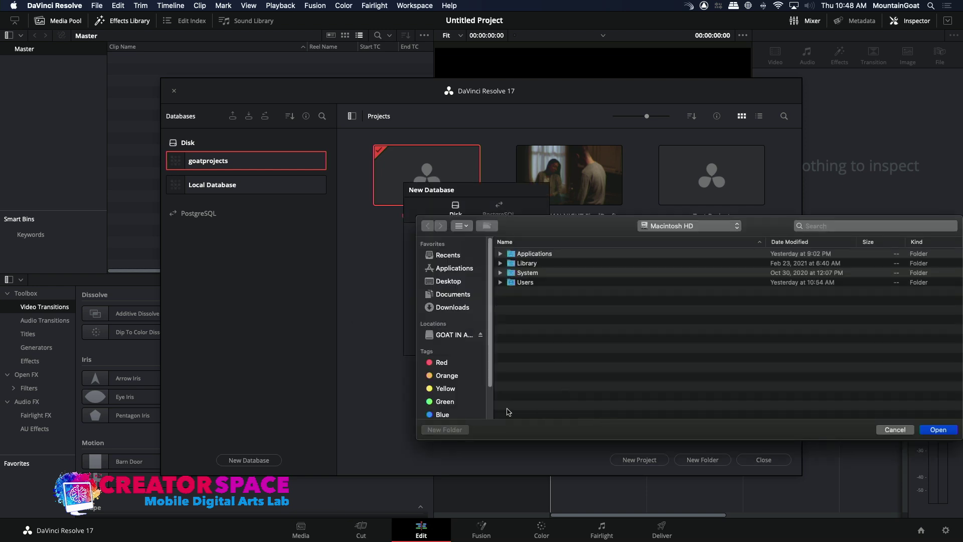
{"action": "left_click", "coordinate": [444, 335]}
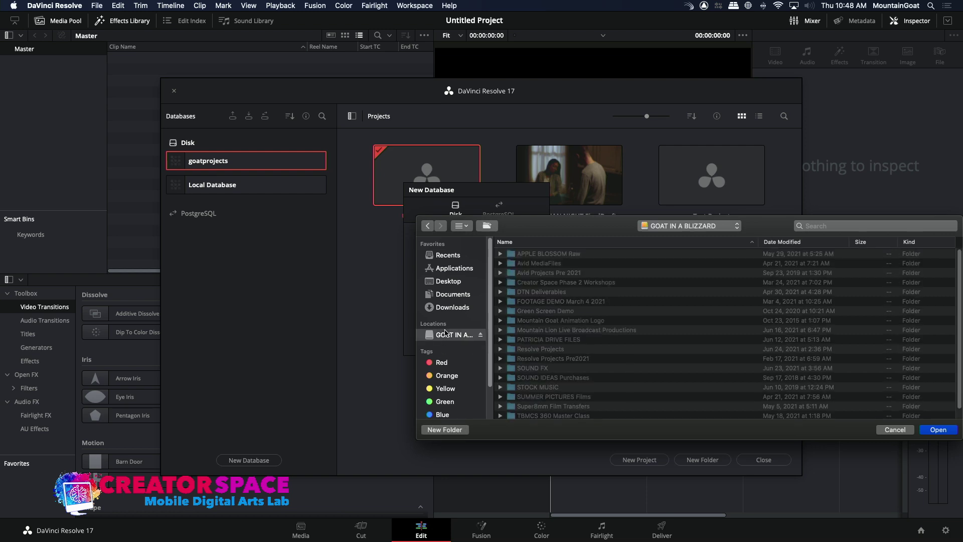
{"action": "left_click", "coordinate": [444, 430]}
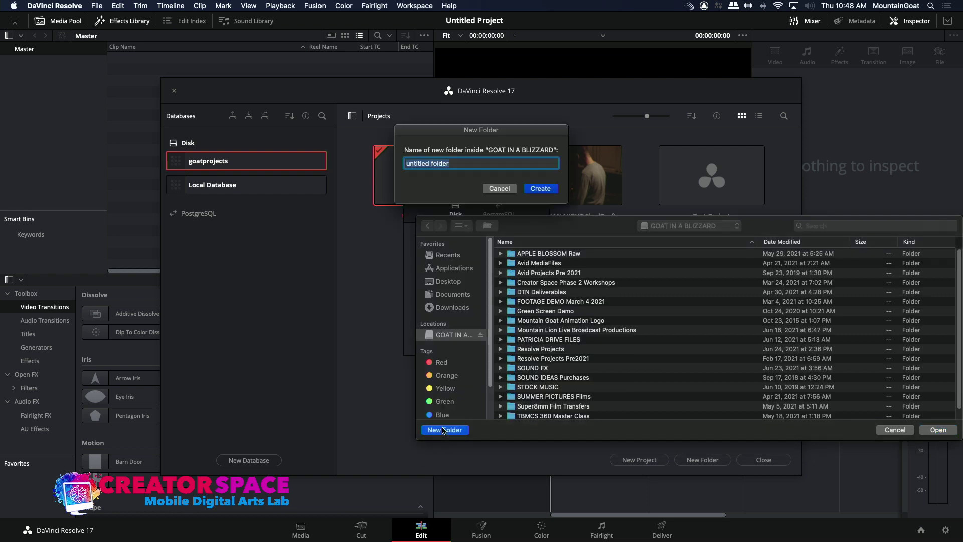
{"action": "key", "text": "BackSpace"}
{"action": "type", "text": "T"}
{"action": "key", "text": "BackSpace"}
{"action": "type", "text": "TOM Resolve Projects"}
{"action": "key", "text": "Return"}
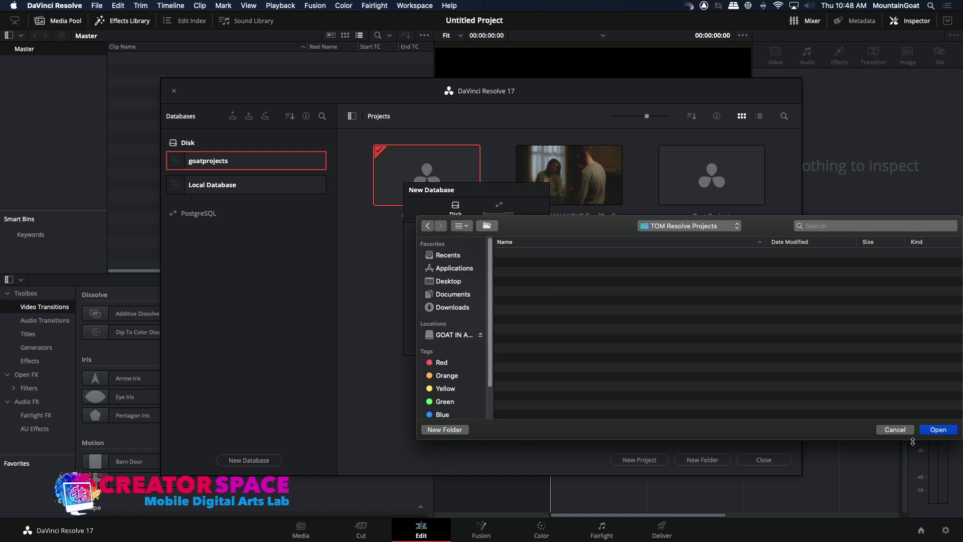
{"action": "left_click", "coordinate": [937, 431]}
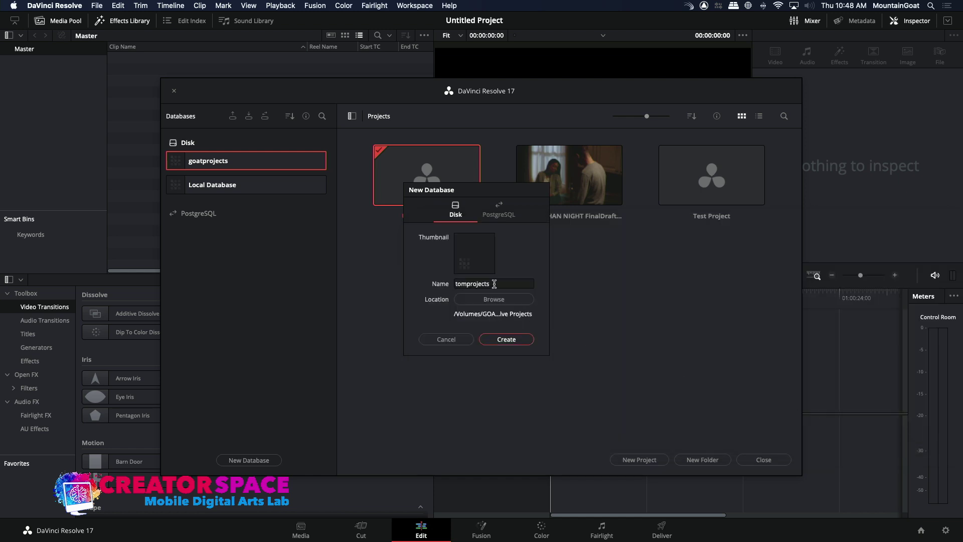
{"action": "left_click", "coordinate": [504, 341]}
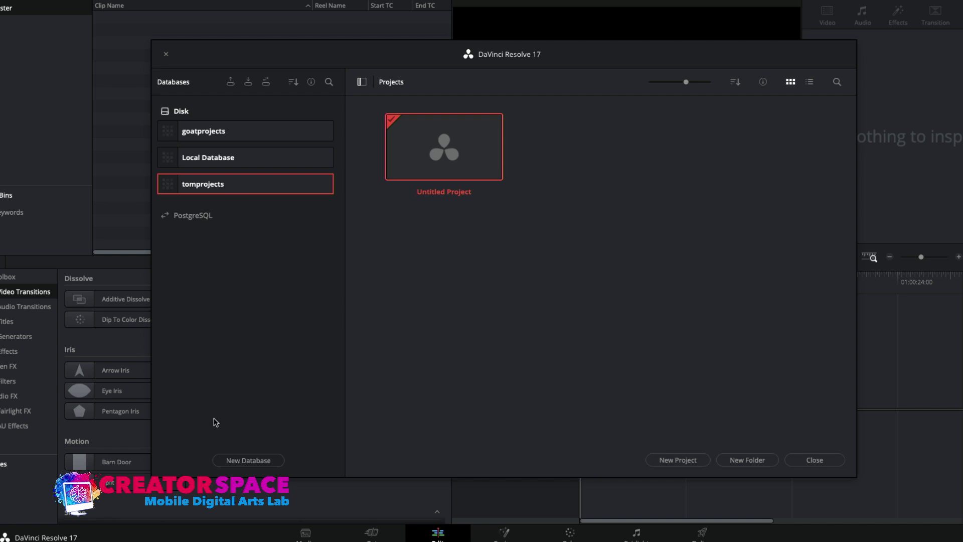
{"action": "left_click", "coordinate": [218, 460]}
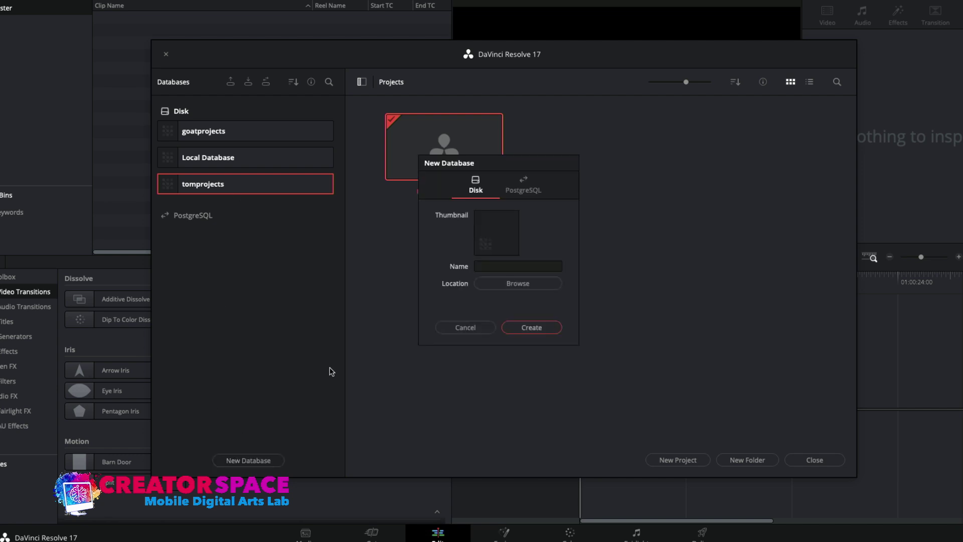
{"action": "left_click", "coordinate": [507, 286]}
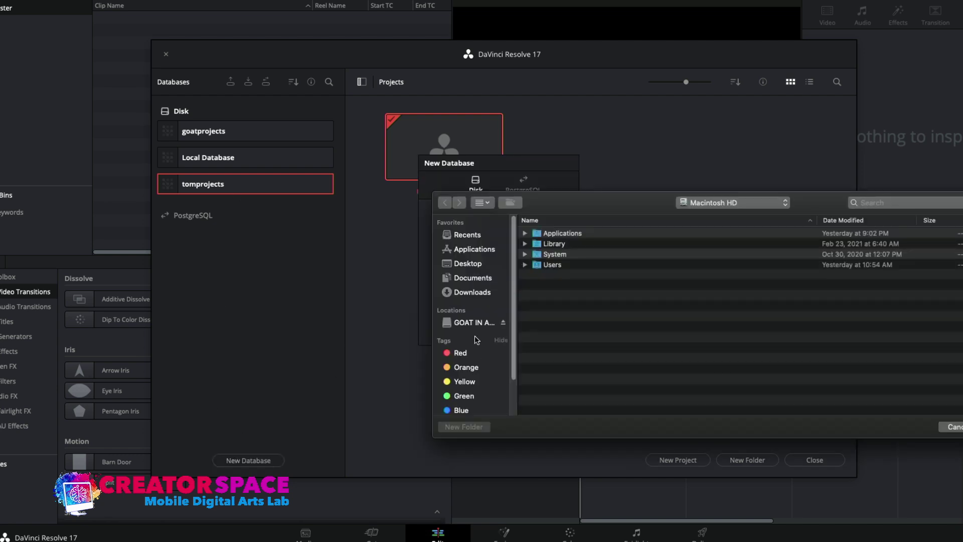
{"action": "left_click", "coordinate": [953, 427]}
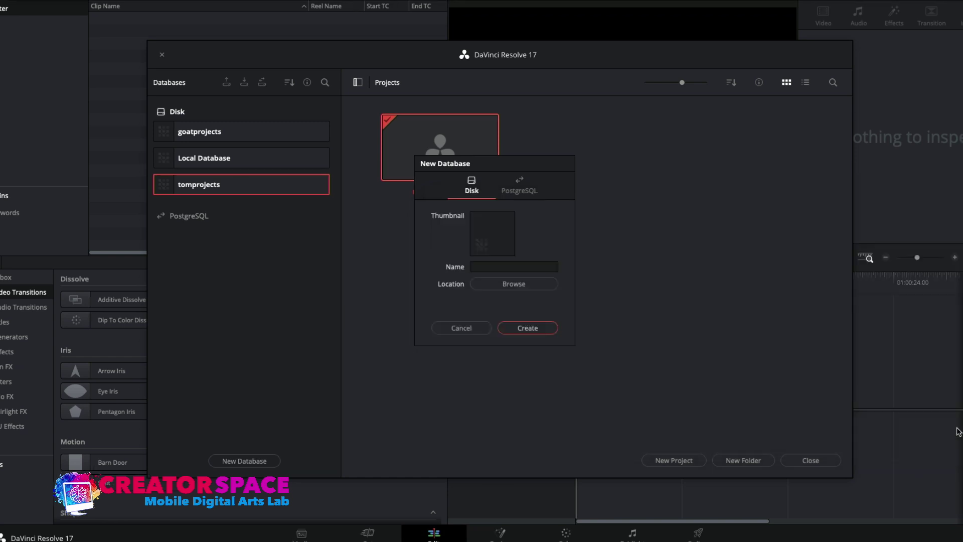
{"action": "left_click", "coordinate": [451, 329]}
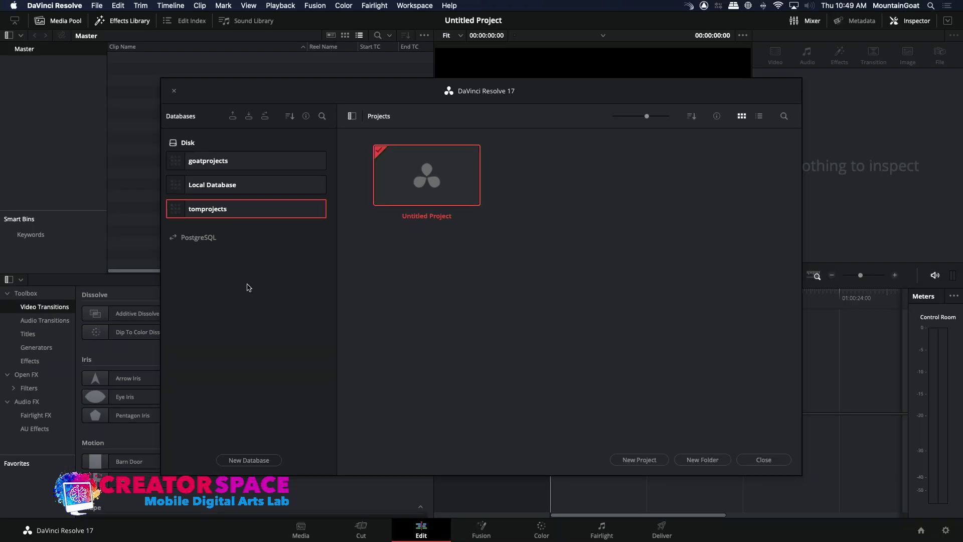
- Switch to Finder and examine the contents of the TOM Resolve Projects folder on the GOAT IN A BLIZZARD drive
{"action": "key", "text": "super+Tab"}
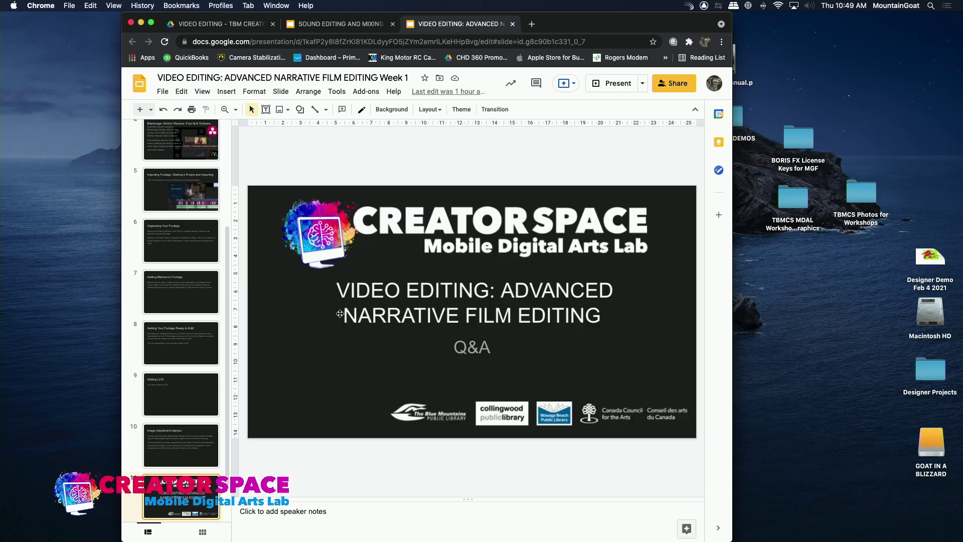
{"action": "double_click", "coordinate": [926, 464]}
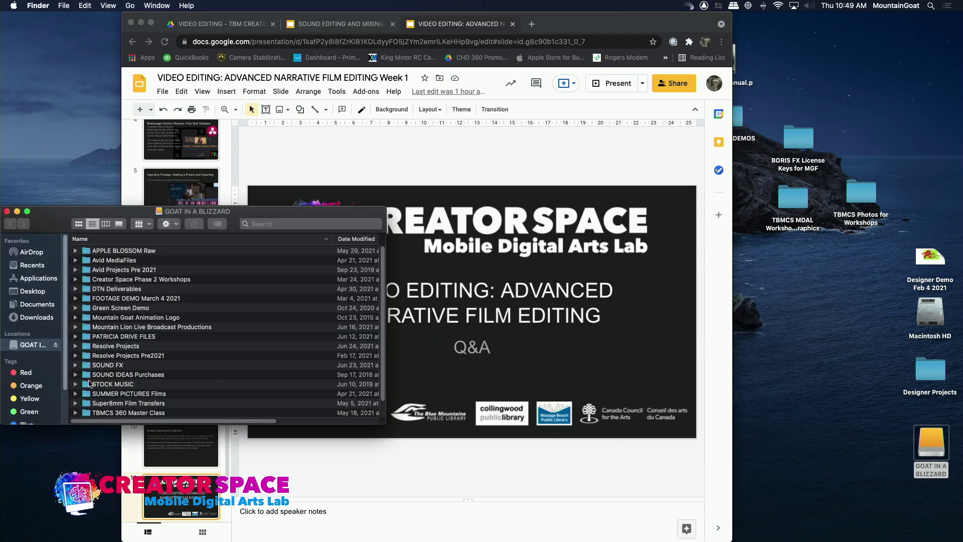
{"action": "scroll", "coordinate": [380, 354], "scroll_direction": "down", "scroll_amount": 2}
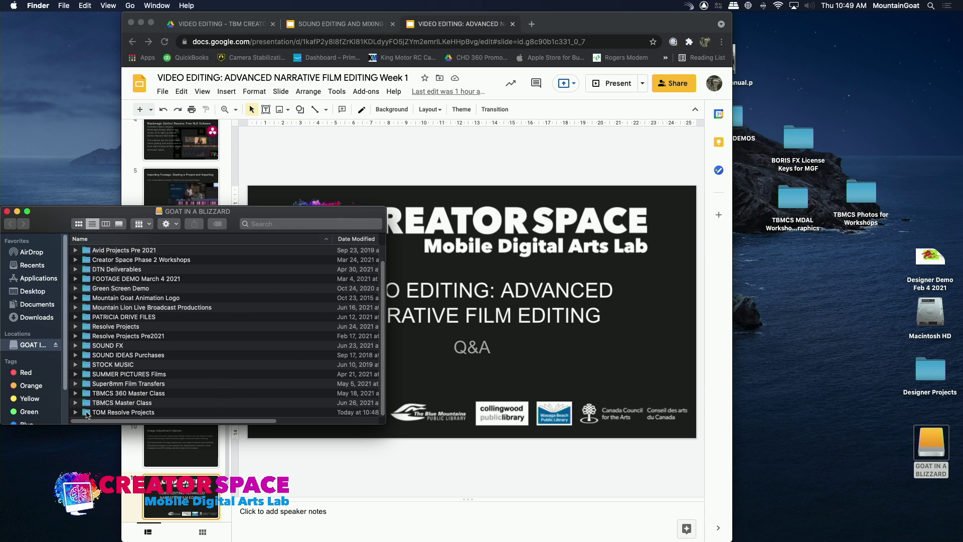
{"action": "double_click", "coordinate": [87, 415]}
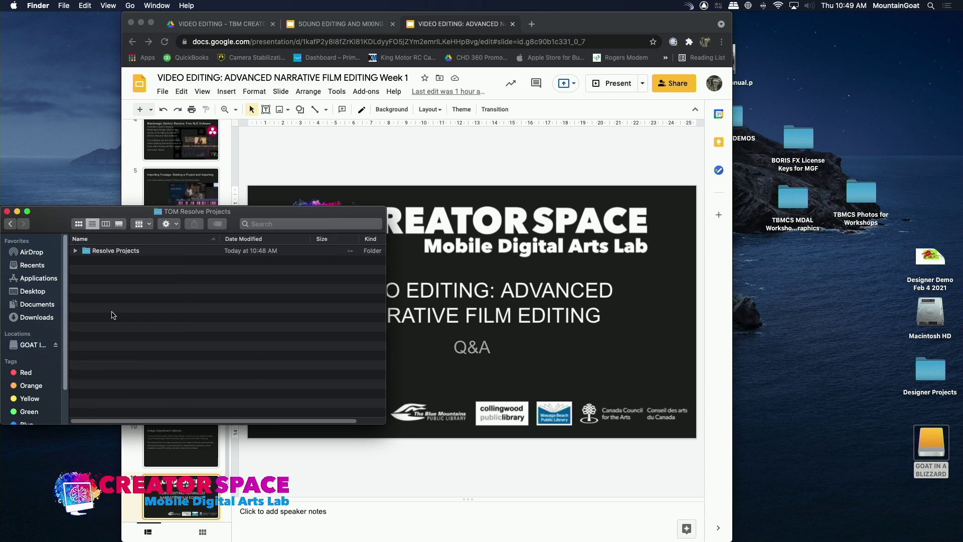
{"action": "left_click", "coordinate": [113, 252]}
{"action": "double_click", "coordinate": [114, 252]}
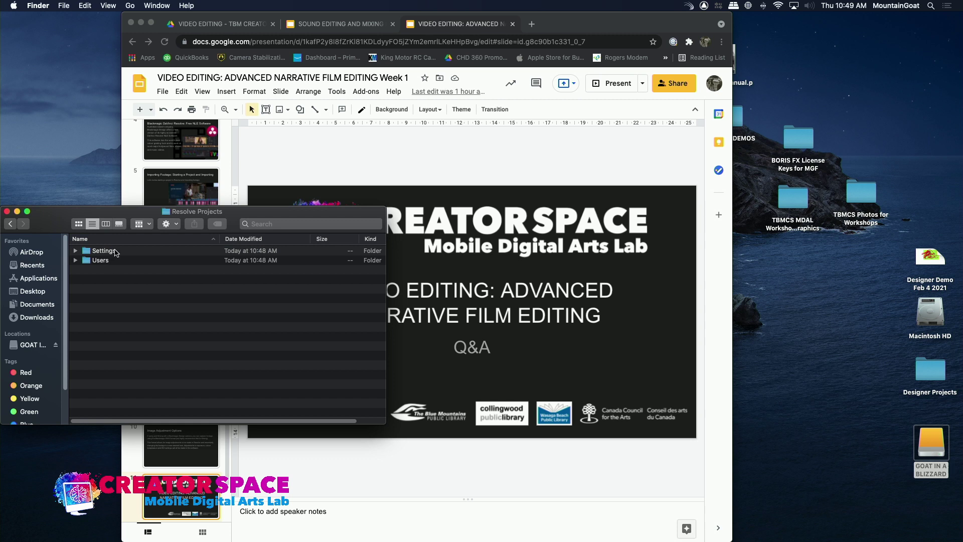
{"action": "left_click", "coordinate": [11, 225]}
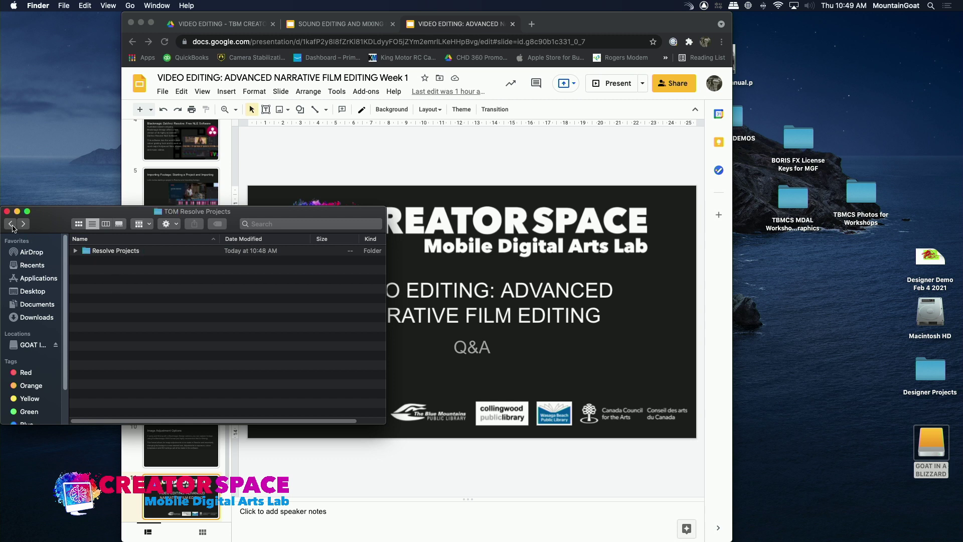
{"action": "left_click", "coordinate": [10, 224]}
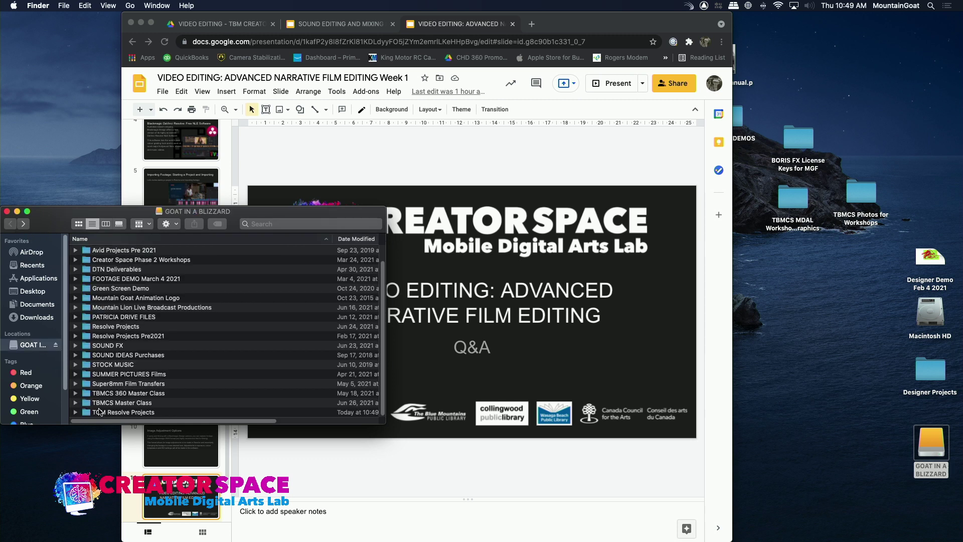
{"action": "left_click", "coordinate": [7, 211]}
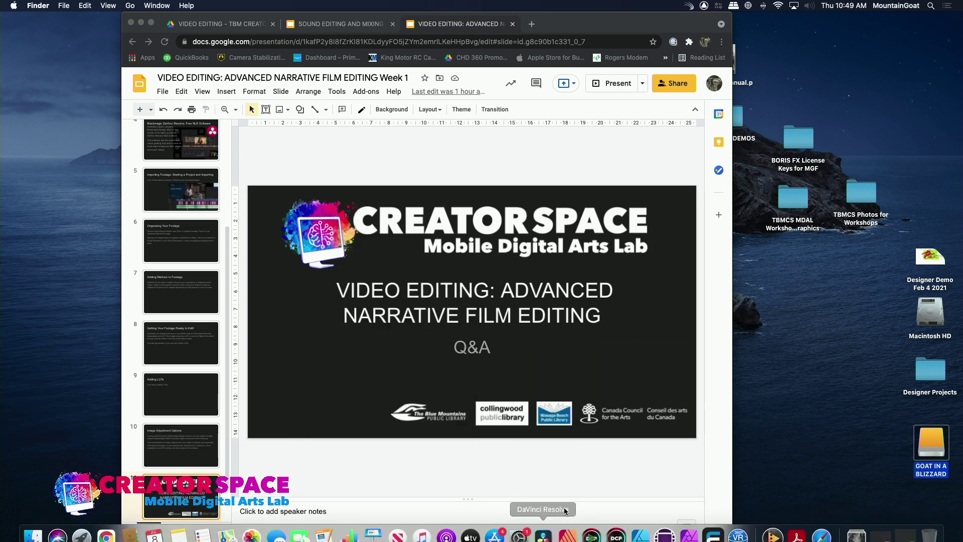
- Switch back to DaVinci Resolve and open the Advanced Narrative Film Editting project from the Local Database
{"action": "left_click", "coordinate": [542, 533]}
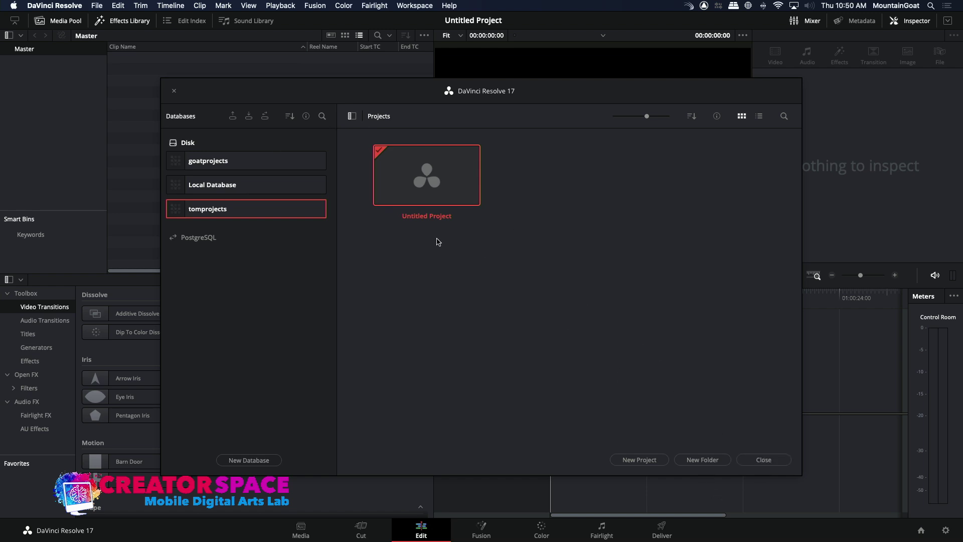
{"action": "left_click", "coordinate": [241, 161]}
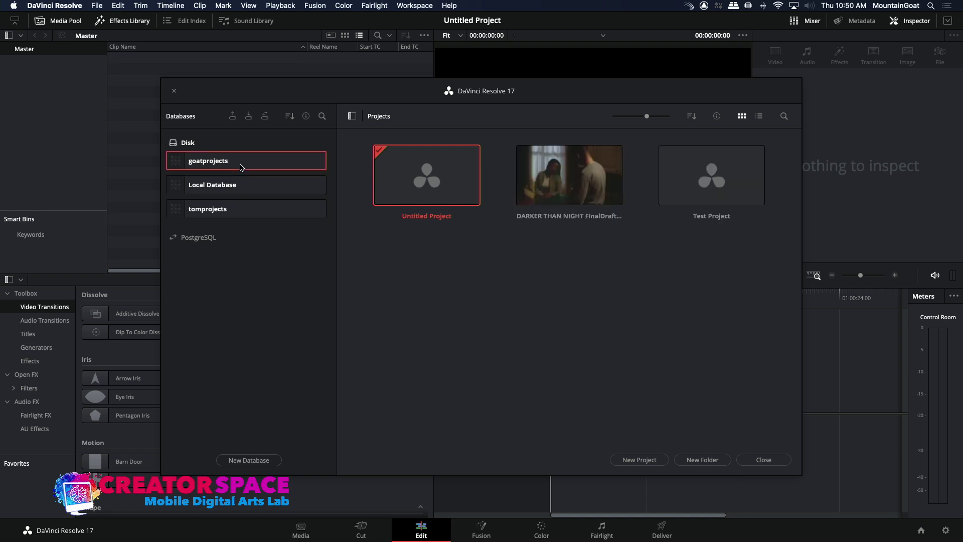
{"action": "left_click", "coordinate": [217, 185]}
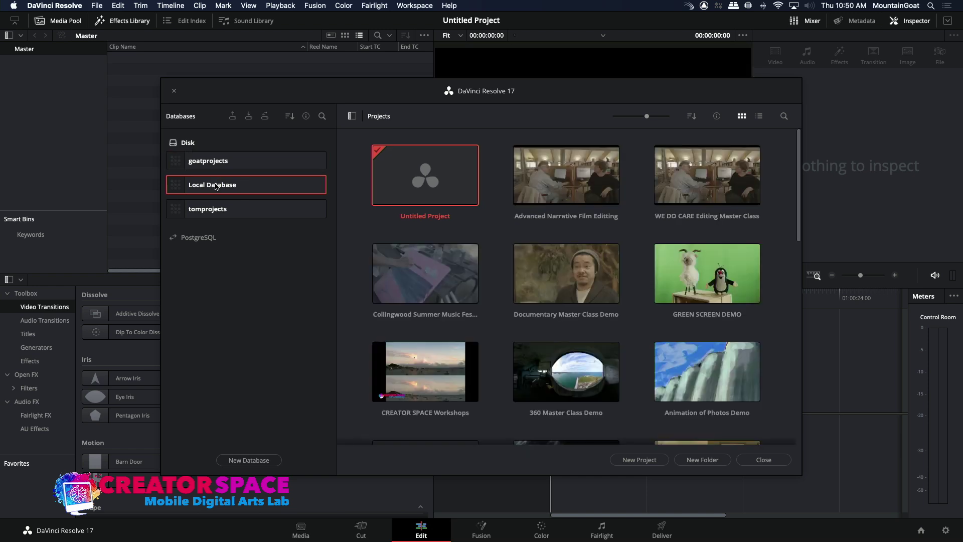
{"action": "left_click", "coordinate": [528, 190]}
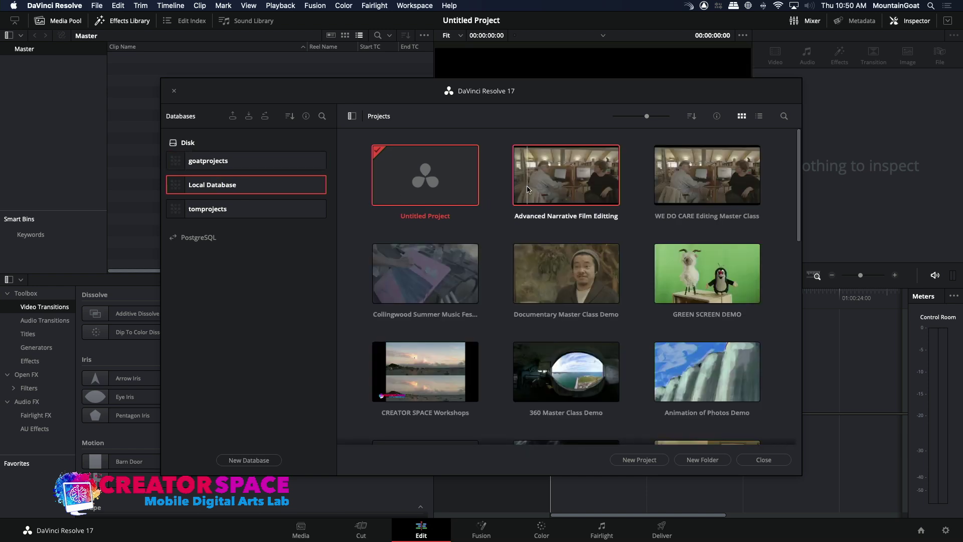
{"action": "double_click", "coordinate": [527, 189]}
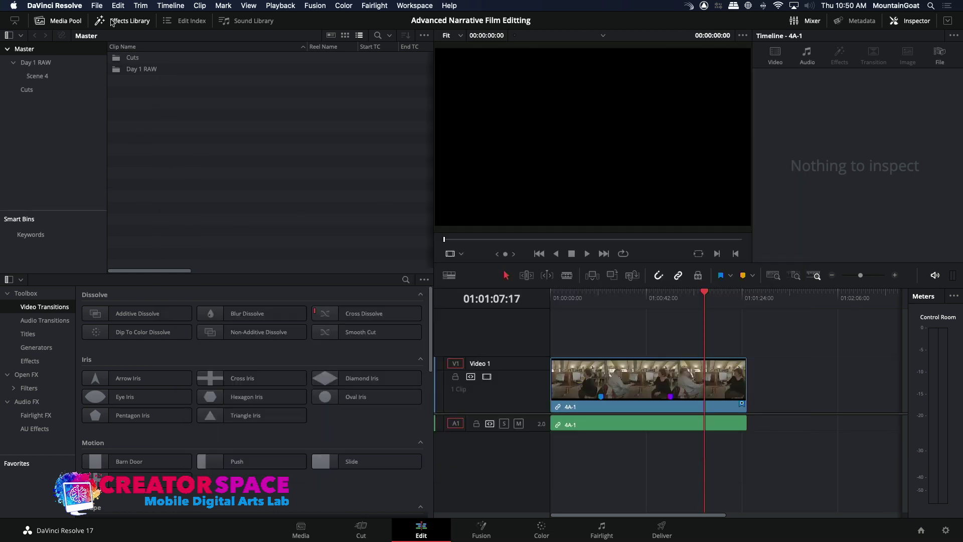
- Export the open project as Advanced Narrative Film Editting into the Resolve Projects folder on the GOAT IN A BLIZZARD drive
{"action": "left_click", "coordinate": [103, 6]}
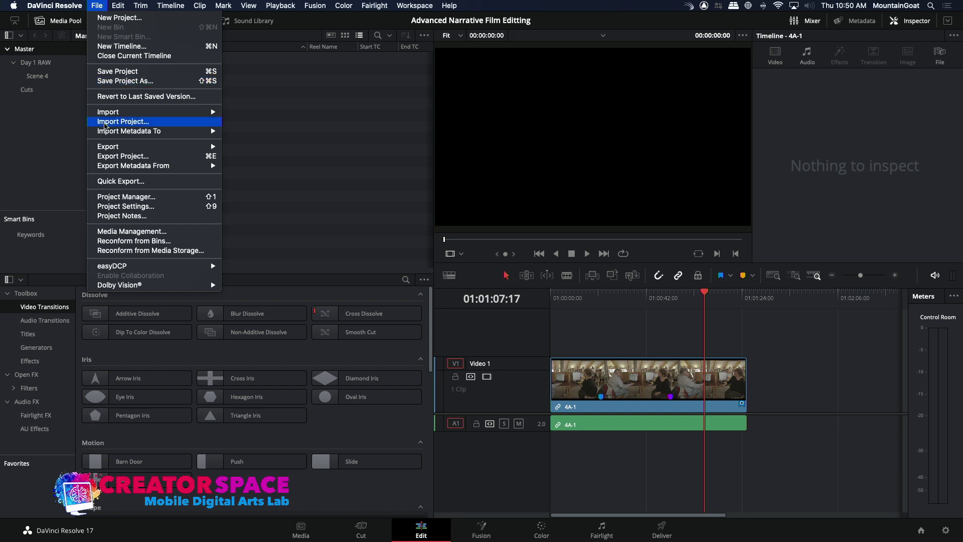
{"action": "left_click", "coordinate": [109, 158]}
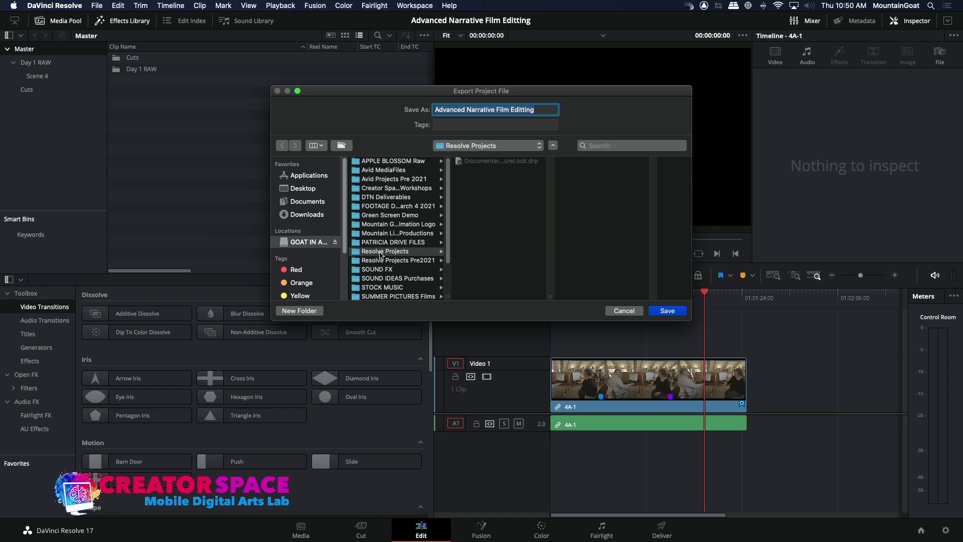
{"action": "left_click", "coordinate": [659, 312]}
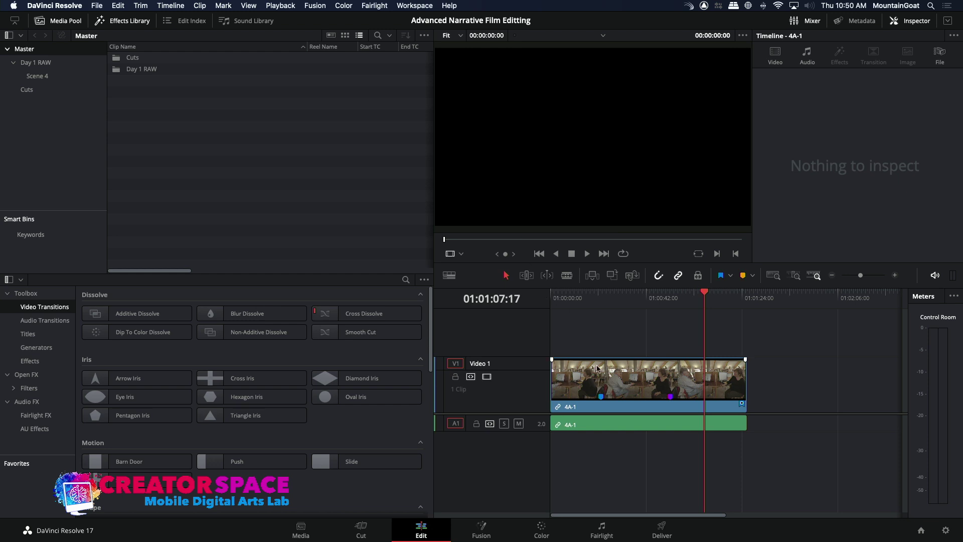
- Switch to Finder and check the exported project file in the drive's Resolve Projects folder
{"action": "key", "text": "super+h"}
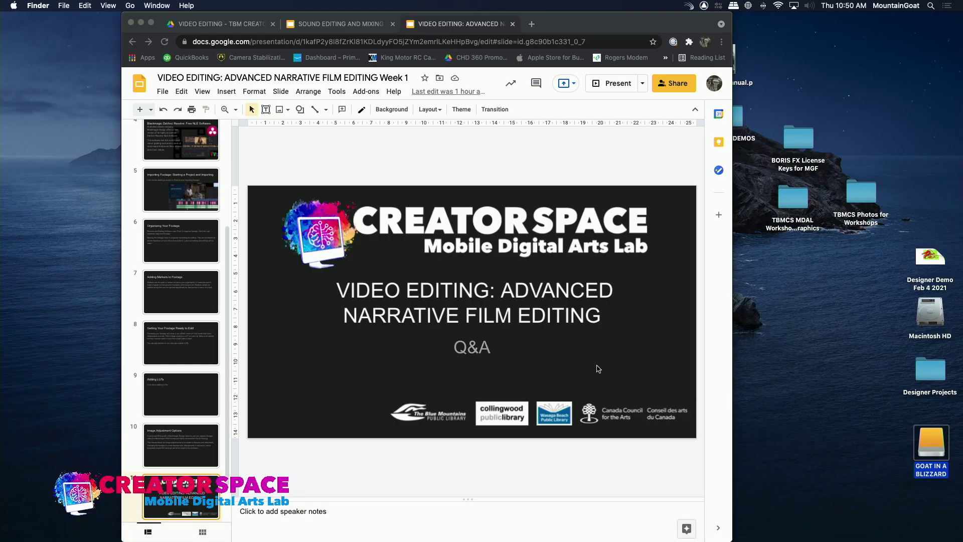
{"action": "double_click", "coordinate": [936, 441]}
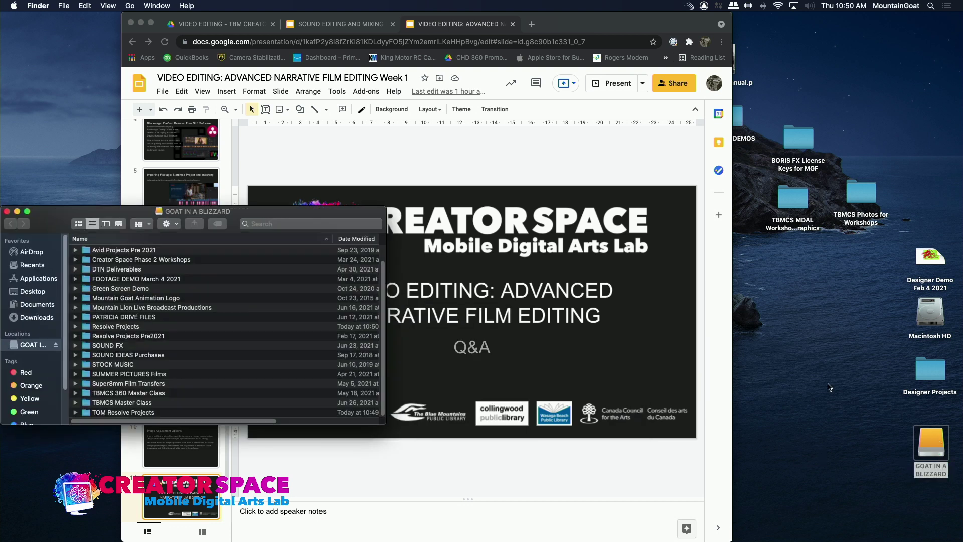
{"action": "double_click", "coordinate": [113, 326]}
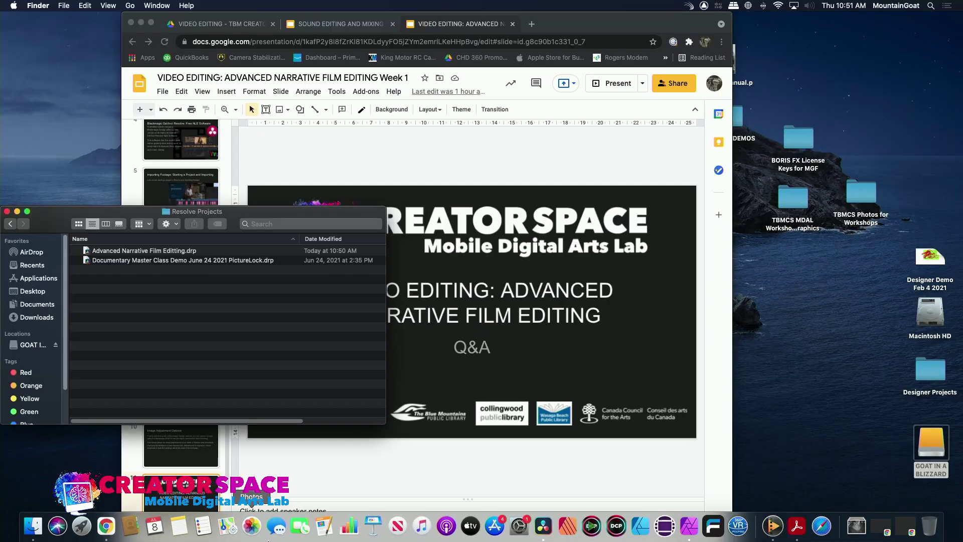
{"action": "left_click", "coordinate": [621, 406]}
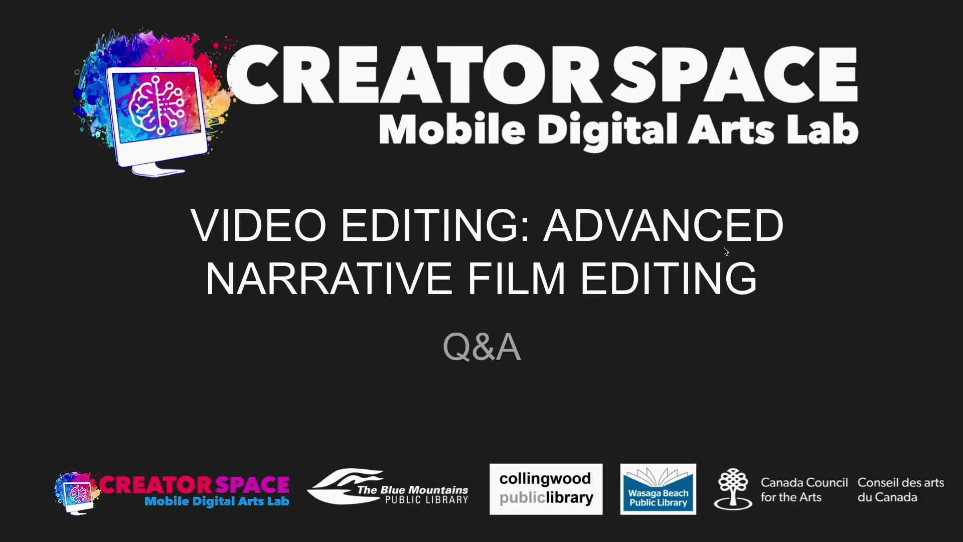
{"action": "left_click", "coordinate": [725, 251]}
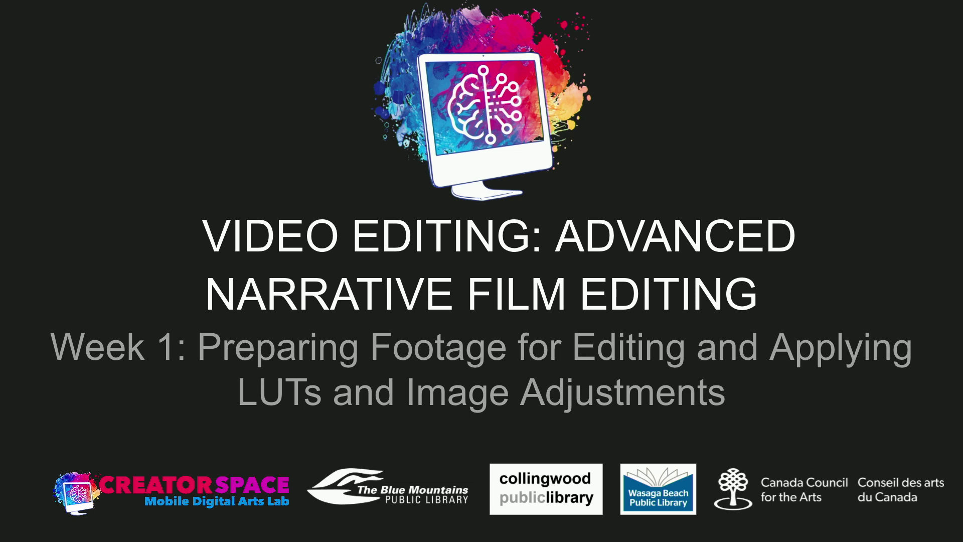